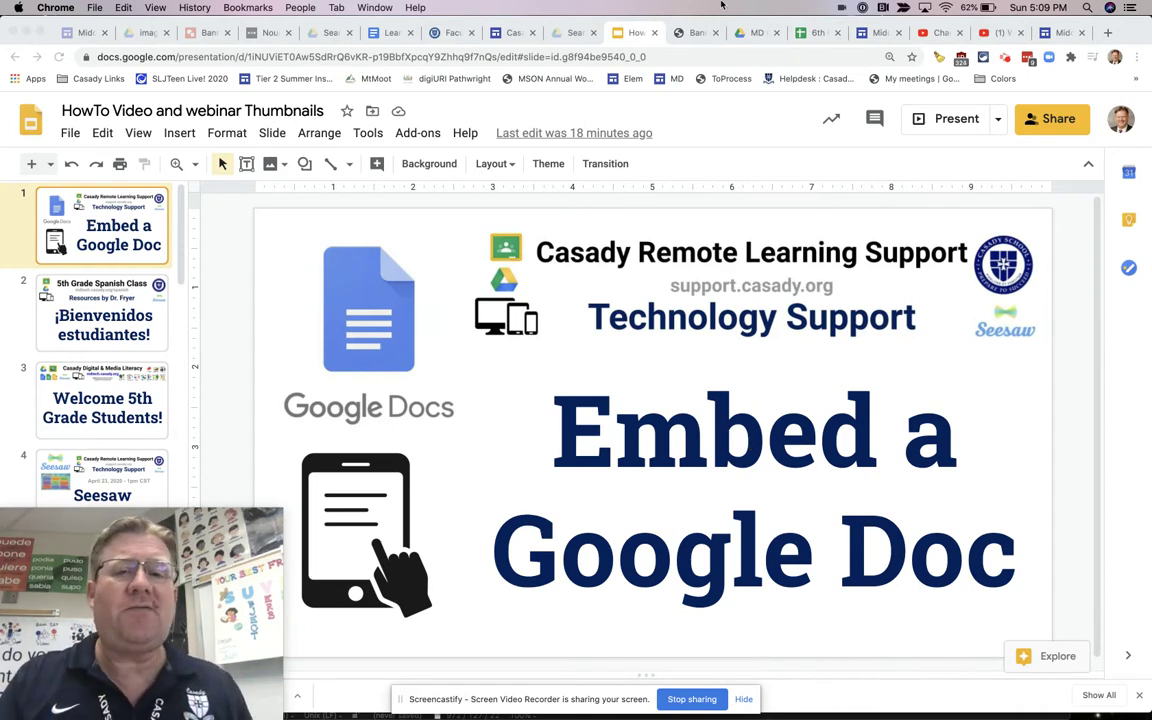
Switch to the Computer 5-1 class page and look over the bulletin board's welcome video.
{"action": "left_click", "coordinate": [447, 33]}
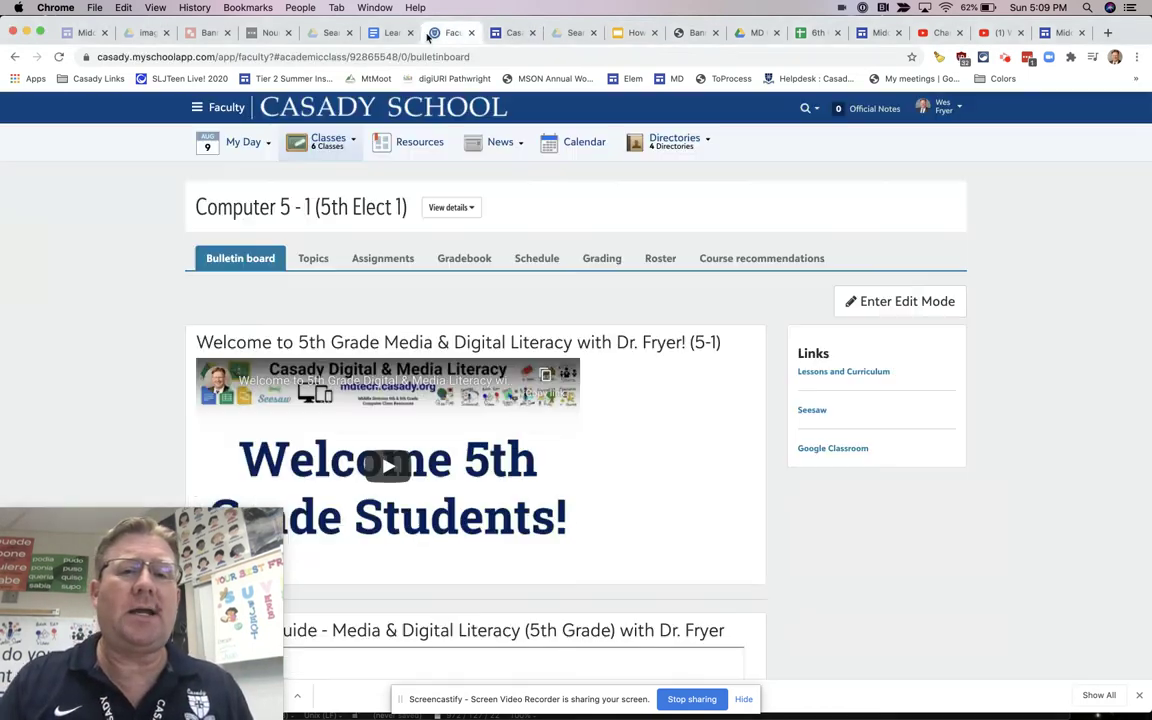
{"action": "mouse_move", "coordinate": [525, 167]}
{"action": "left_click_drag", "start_coordinate": [129, 536], "coordinate": [994, 531]}
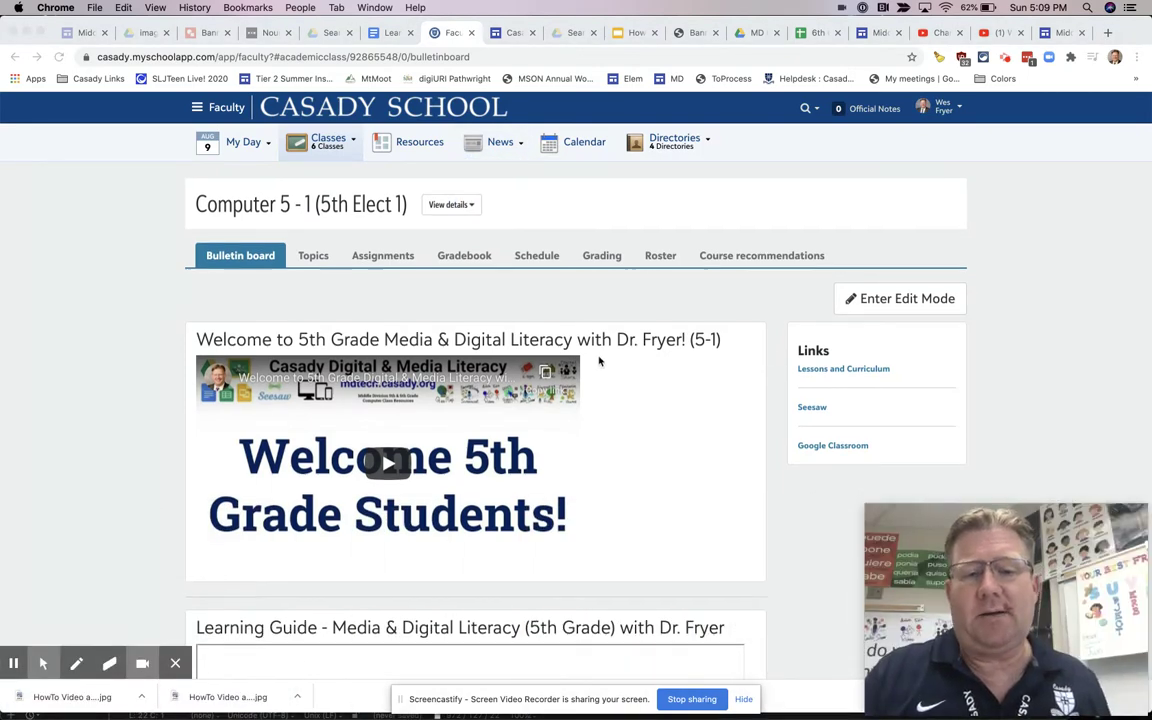
{"action": "scroll", "coordinate": [599, 362], "scroll_direction": "down", "scroll_amount": 2}
{"action": "scroll", "coordinate": [599, 362], "scroll_direction": "down", "scroll_amount": 1}
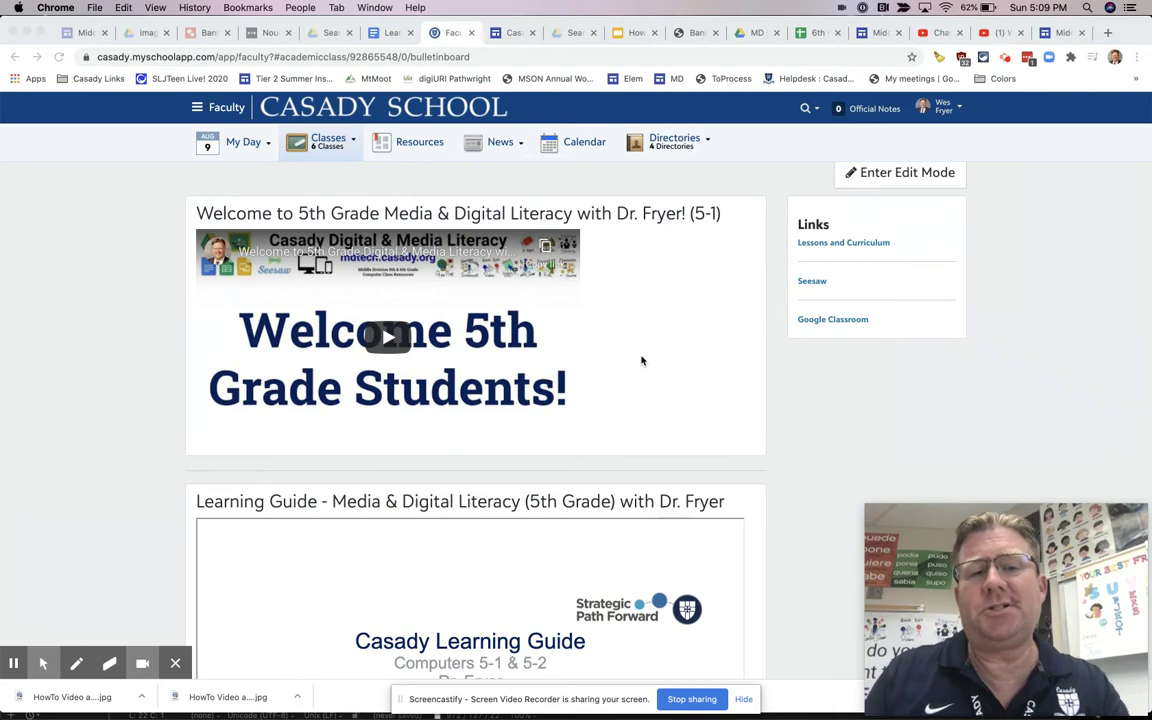
{"action": "scroll", "coordinate": [634, 389], "scroll_direction": "up", "scroll_amount": 3}
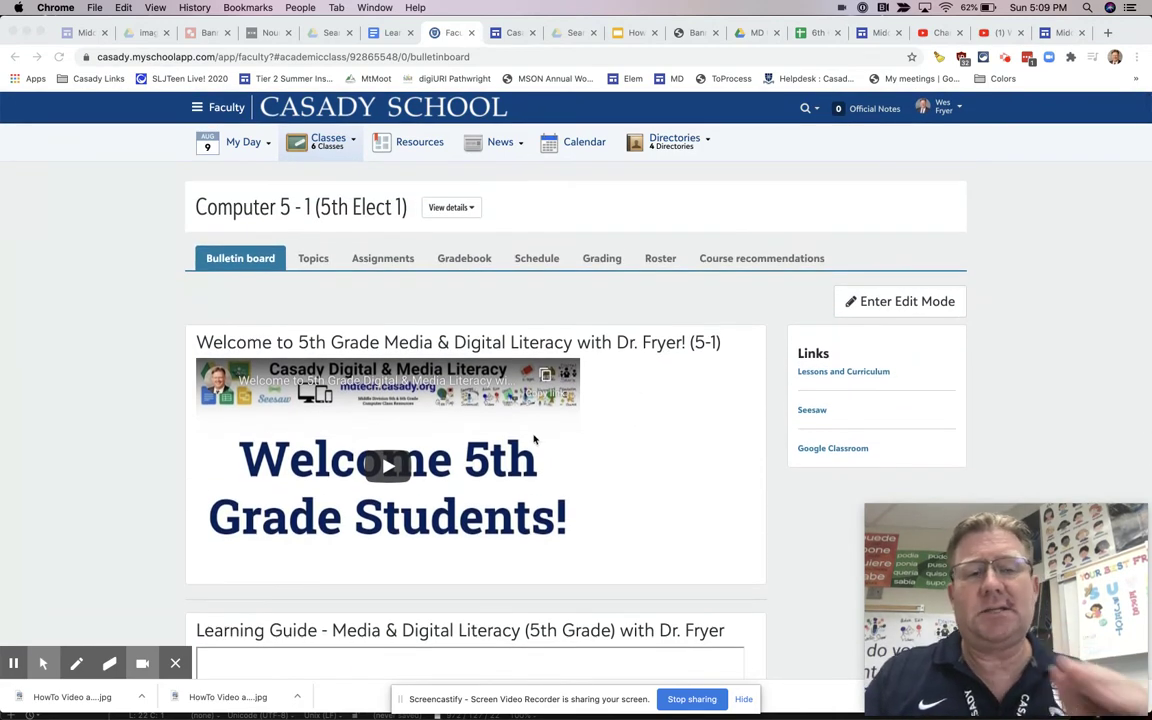
{"action": "scroll", "coordinate": [535, 438], "scroll_direction": "down", "scroll_amount": 1}
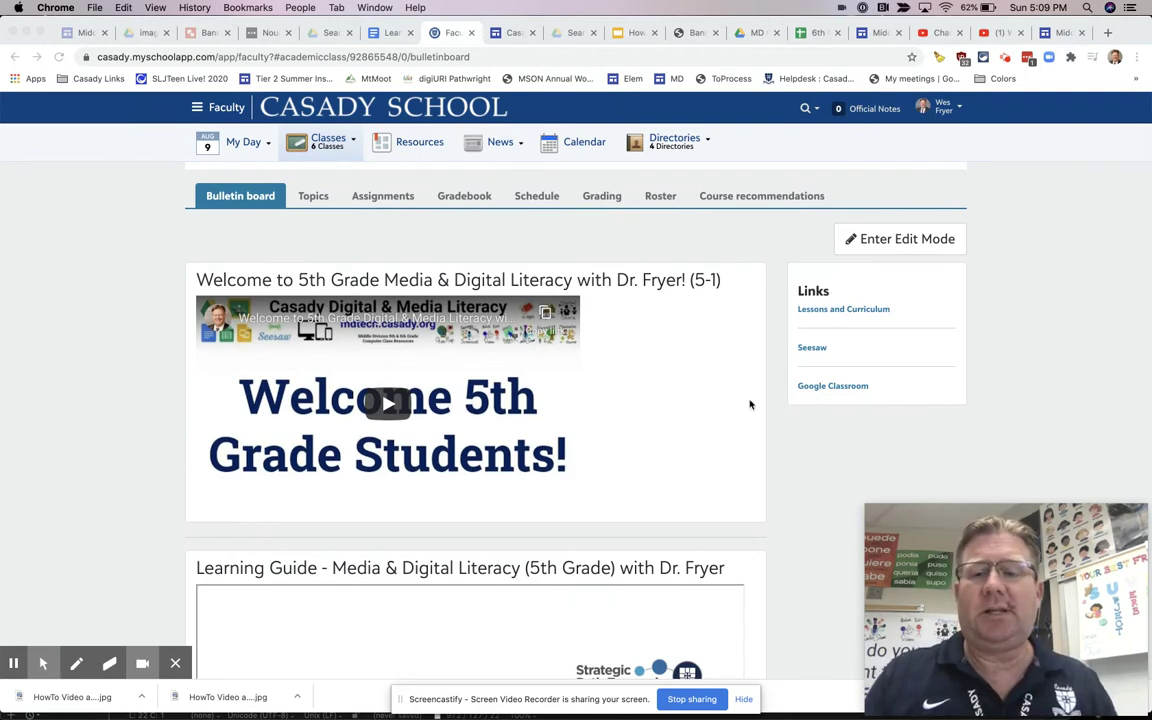
Examine the Learning Guide document embedded on the class bulletin board, including its lesson table.
{"action": "scroll", "coordinate": [638, 360], "scroll_direction": "down", "scroll_amount": 2}
{"action": "scroll", "coordinate": [183, 465], "scroll_direction": "down", "scroll_amount": 4}
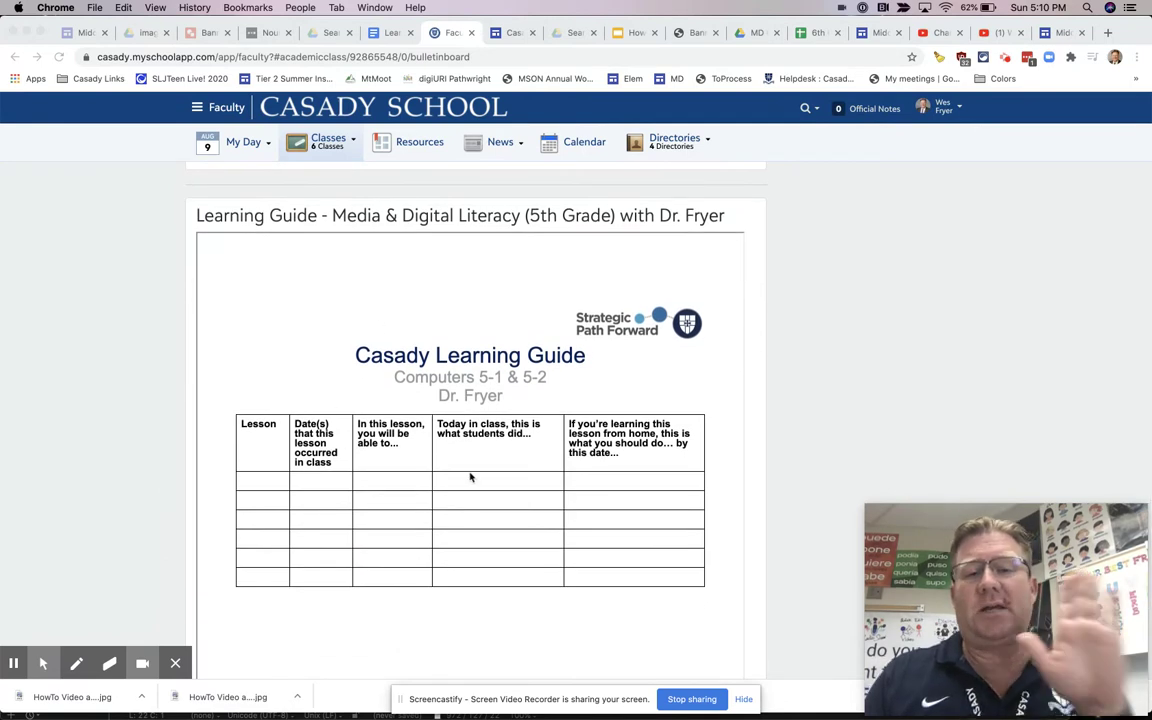
{"action": "scroll", "coordinate": [427, 462], "scroll_direction": "down", "scroll_amount": 2}
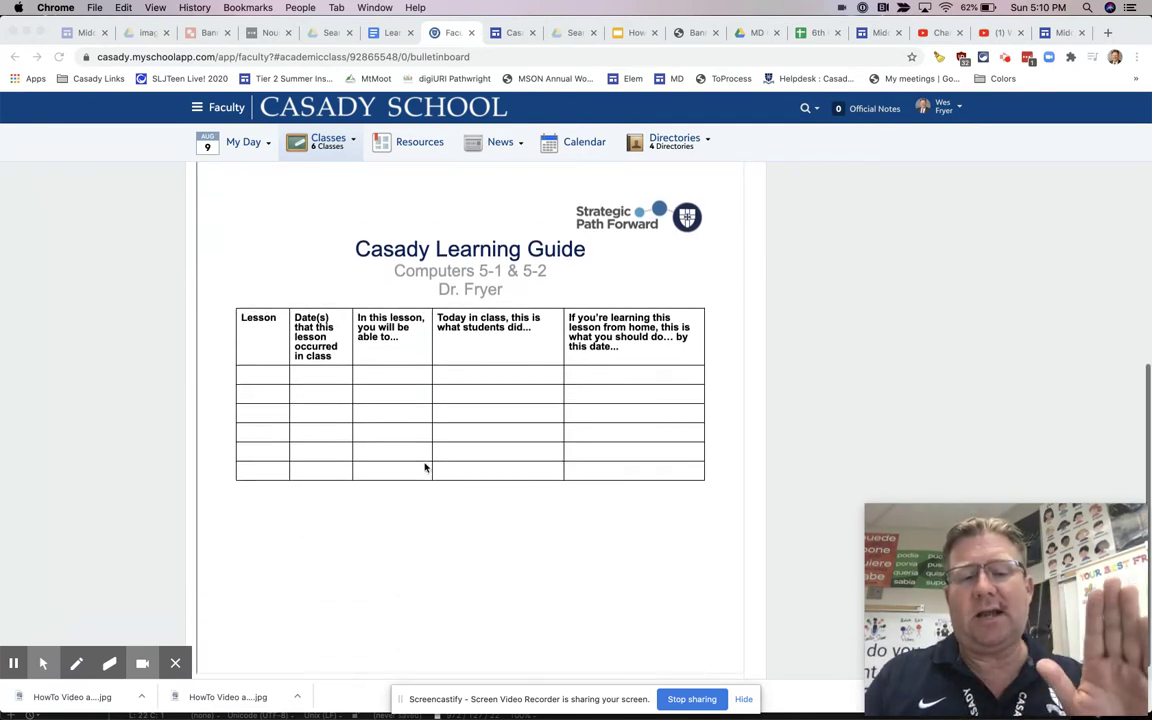
{"action": "scroll", "coordinate": [424, 467], "scroll_direction": "up", "scroll_amount": 3}
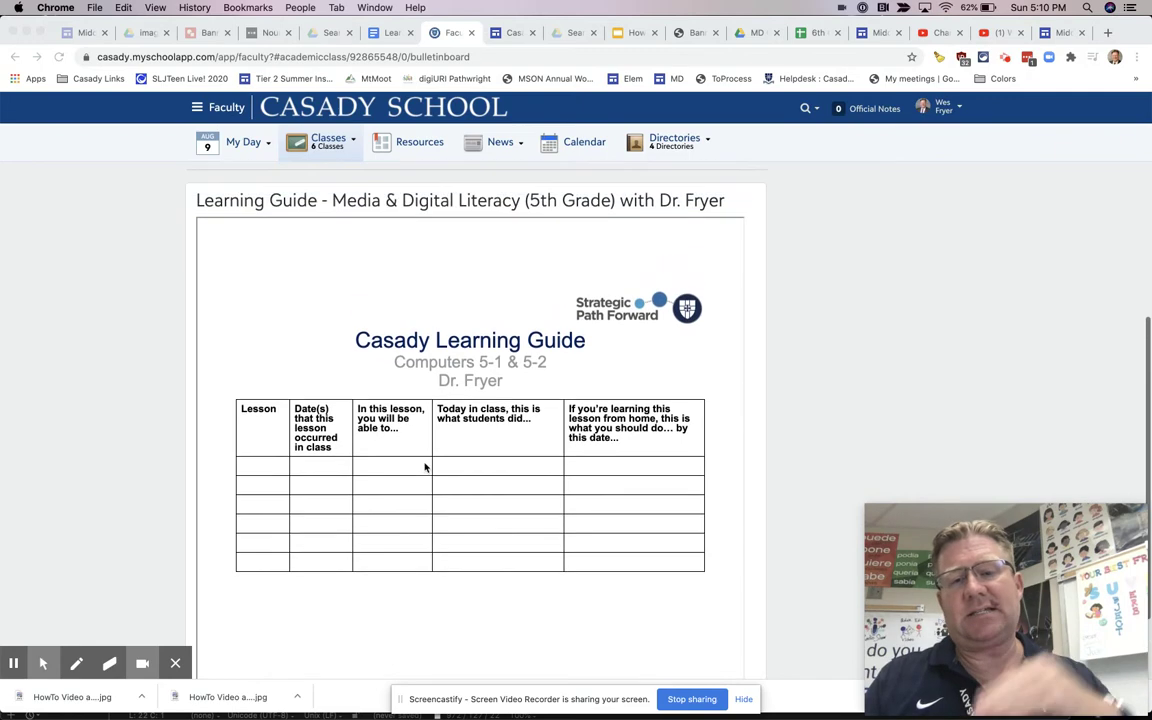
{"action": "scroll", "coordinate": [425, 467], "scroll_direction": "down", "scroll_amount": 2}
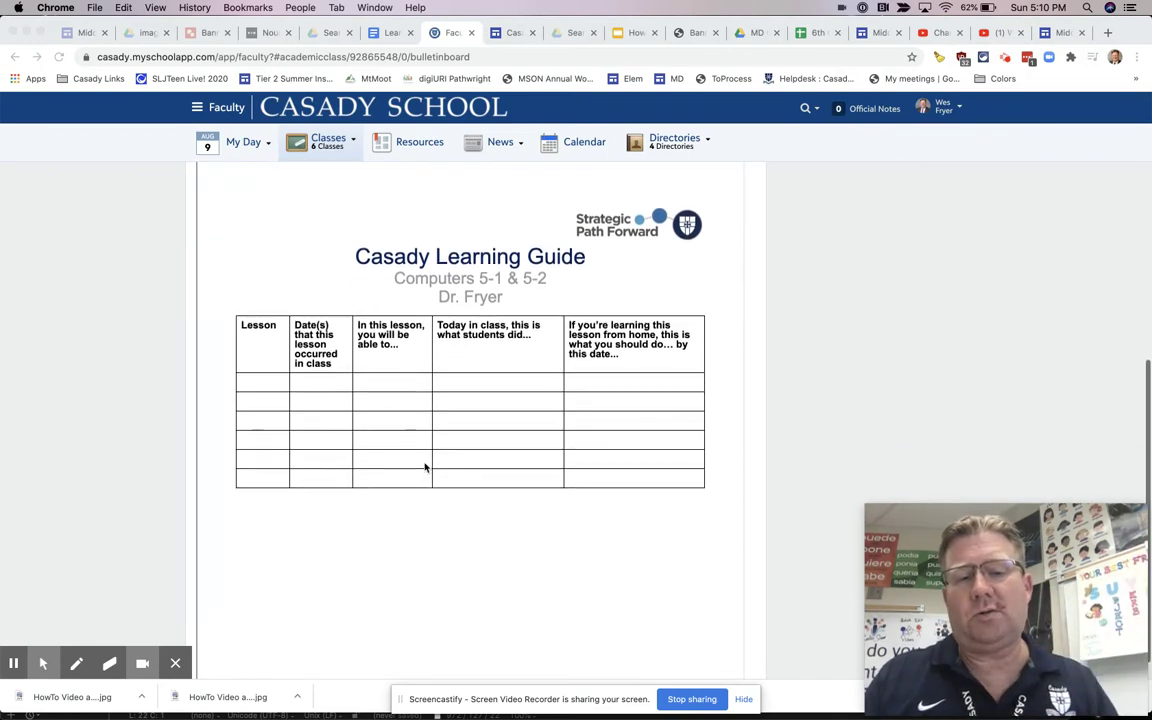
{"action": "scroll", "coordinate": [425, 467], "scroll_direction": "up", "scroll_amount": 1}
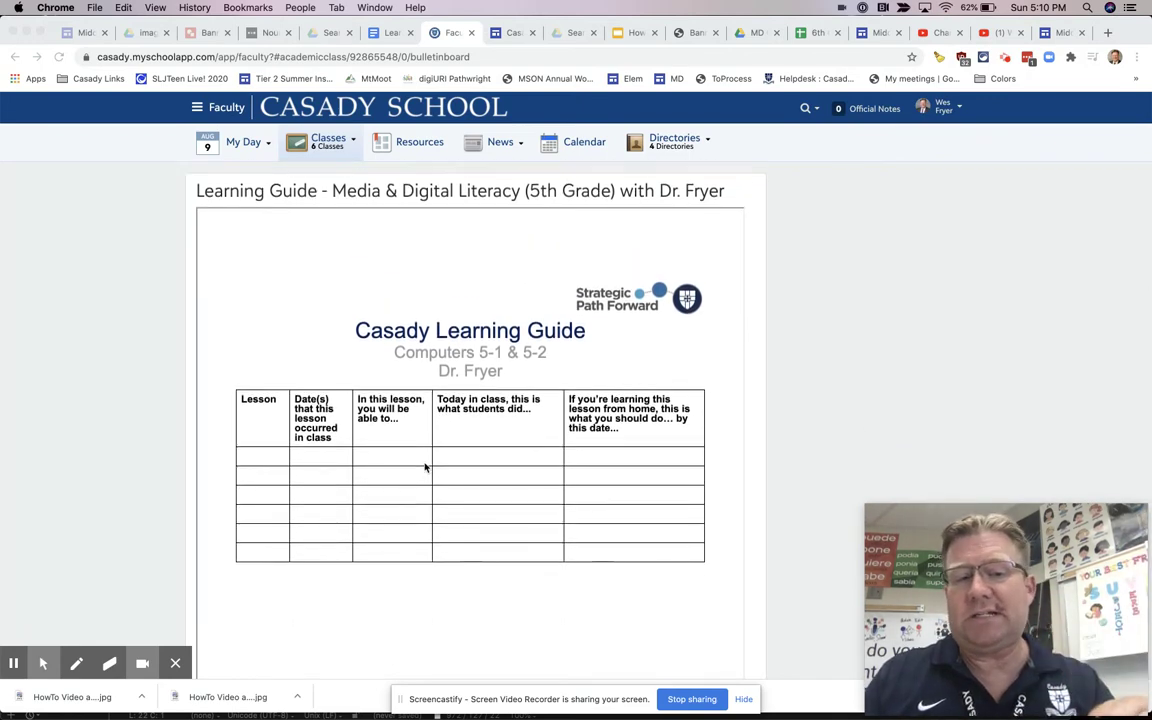
{"action": "scroll", "coordinate": [425, 467], "scroll_direction": "up", "scroll_amount": 1}
{"action": "scroll", "coordinate": [425, 467], "scroll_direction": "down", "scroll_amount": 1}
{"action": "scroll", "coordinate": [424, 467], "scroll_direction": "down", "scroll_amount": 2}
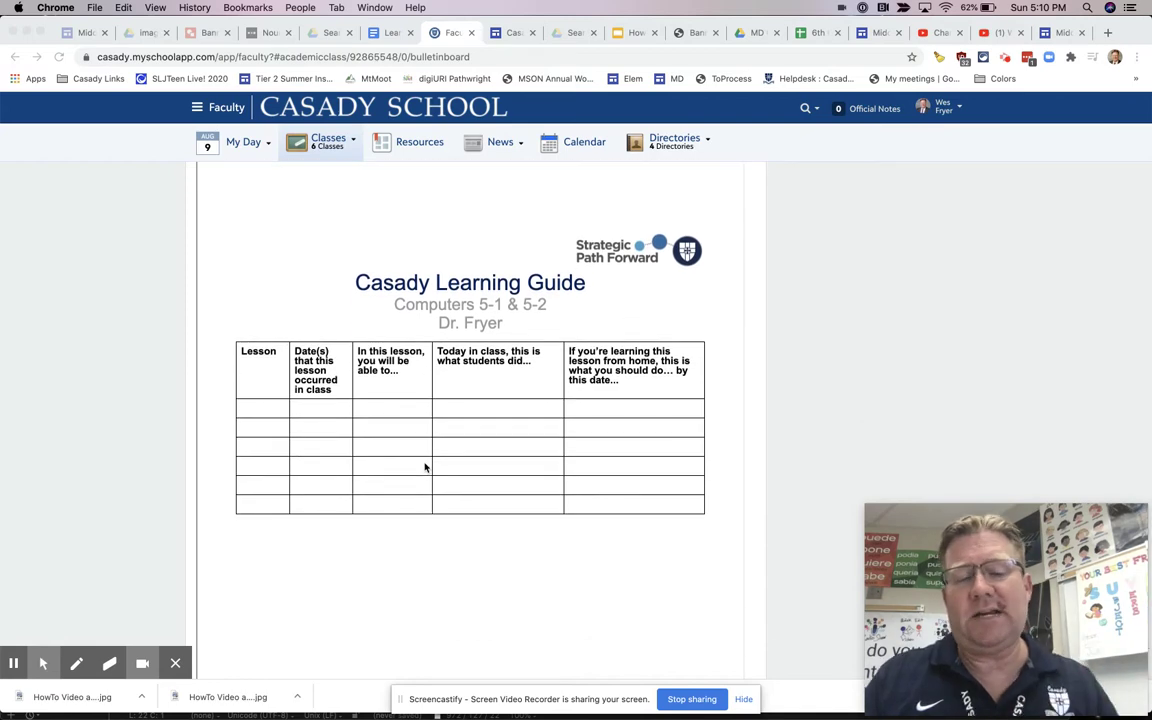
{"action": "scroll", "coordinate": [424, 467], "scroll_direction": "down", "scroll_amount": 1}
{"action": "scroll", "coordinate": [424, 467], "scroll_direction": "up", "scroll_amount": 8}
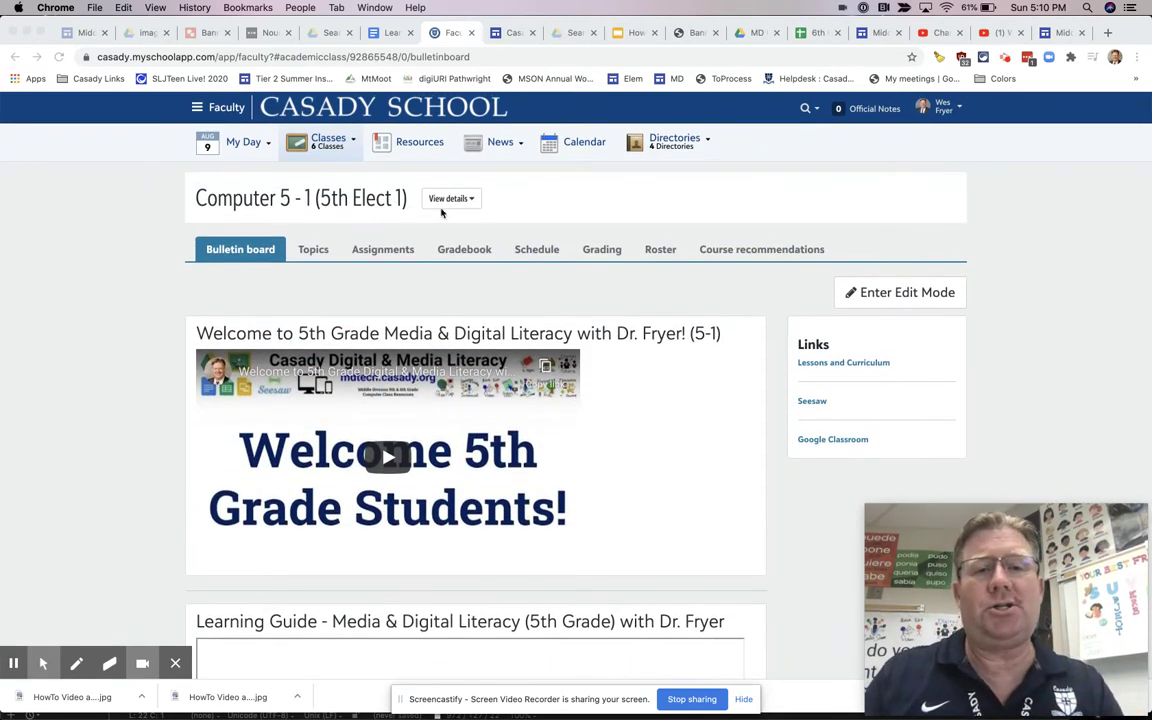
Switch to the source Learning Guide document for Computers 5-1 & 5-2 and review its lesson table.
{"action": "left_click", "coordinate": [391, 35]}
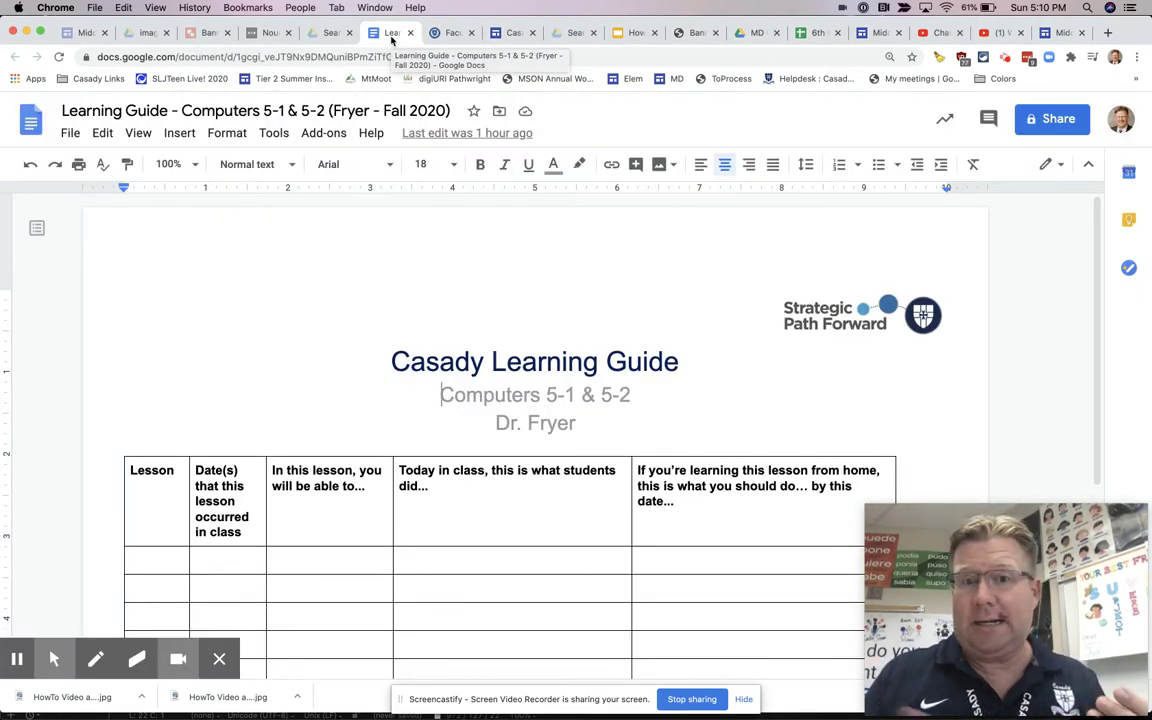
{"action": "scroll", "coordinate": [445, 419], "scroll_direction": "down", "scroll_amount": 6}
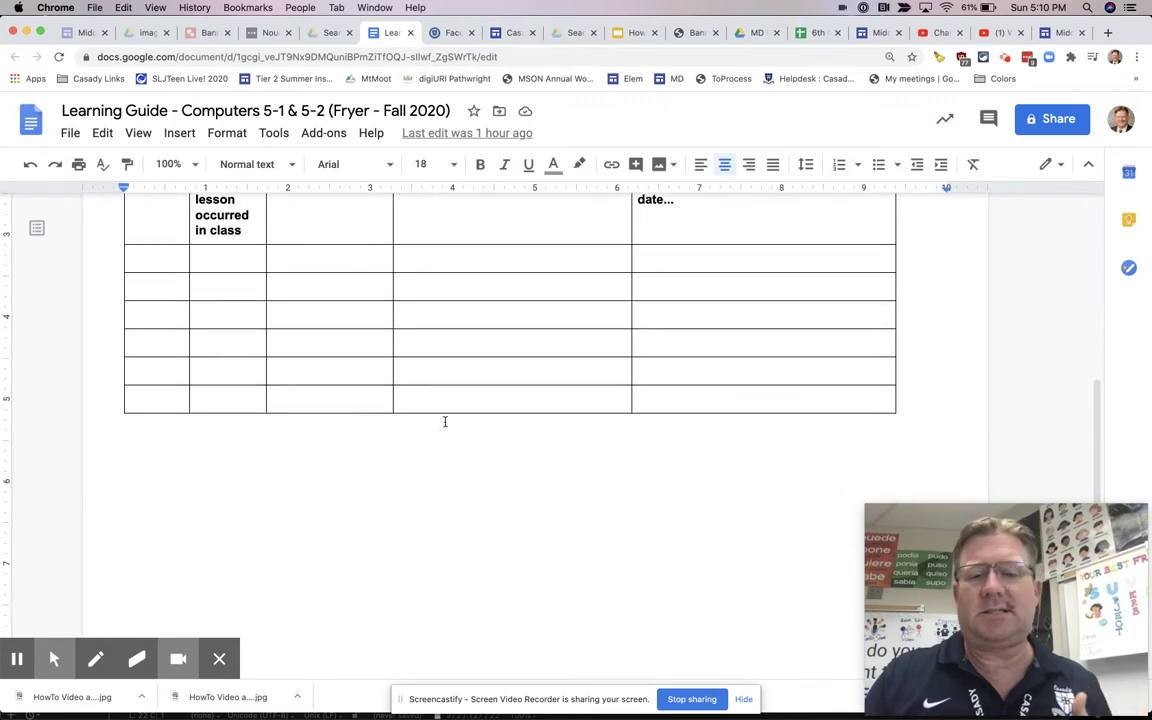
{"action": "scroll", "coordinate": [430, 347], "scroll_direction": "up", "scroll_amount": 2}
{"action": "scroll", "coordinate": [430, 347], "scroll_direction": "up", "scroll_amount": 1}
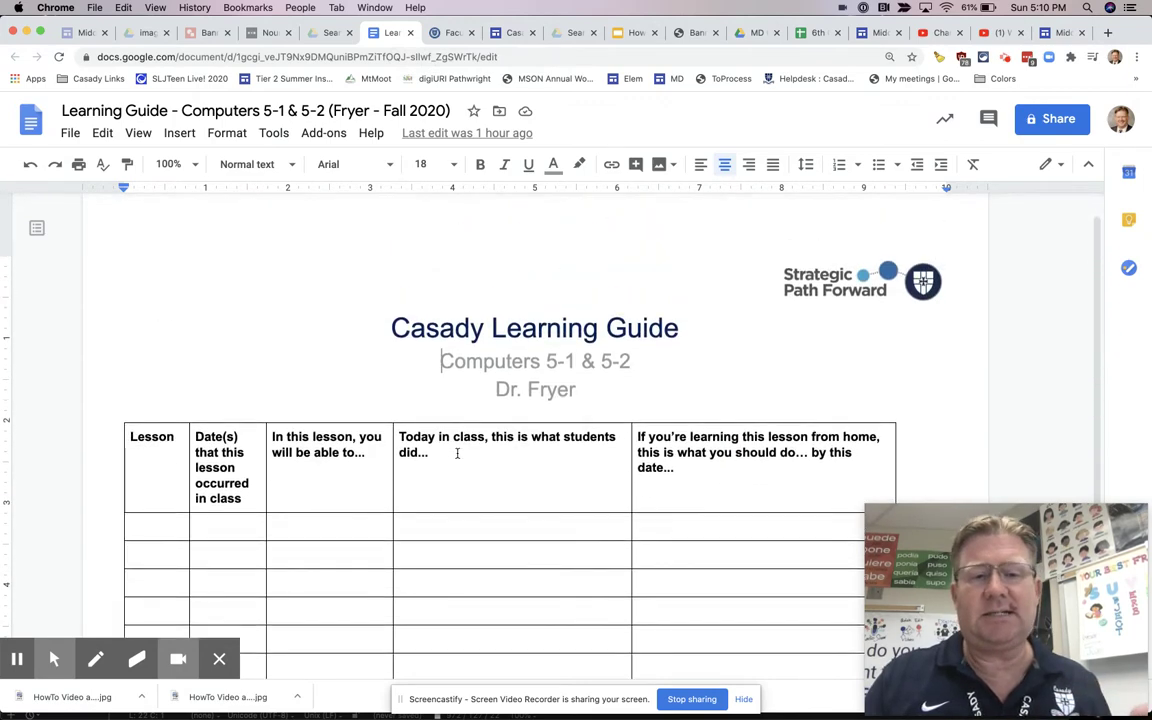
{"action": "scroll", "coordinate": [458, 450], "scroll_direction": "up", "scroll_amount": 4}
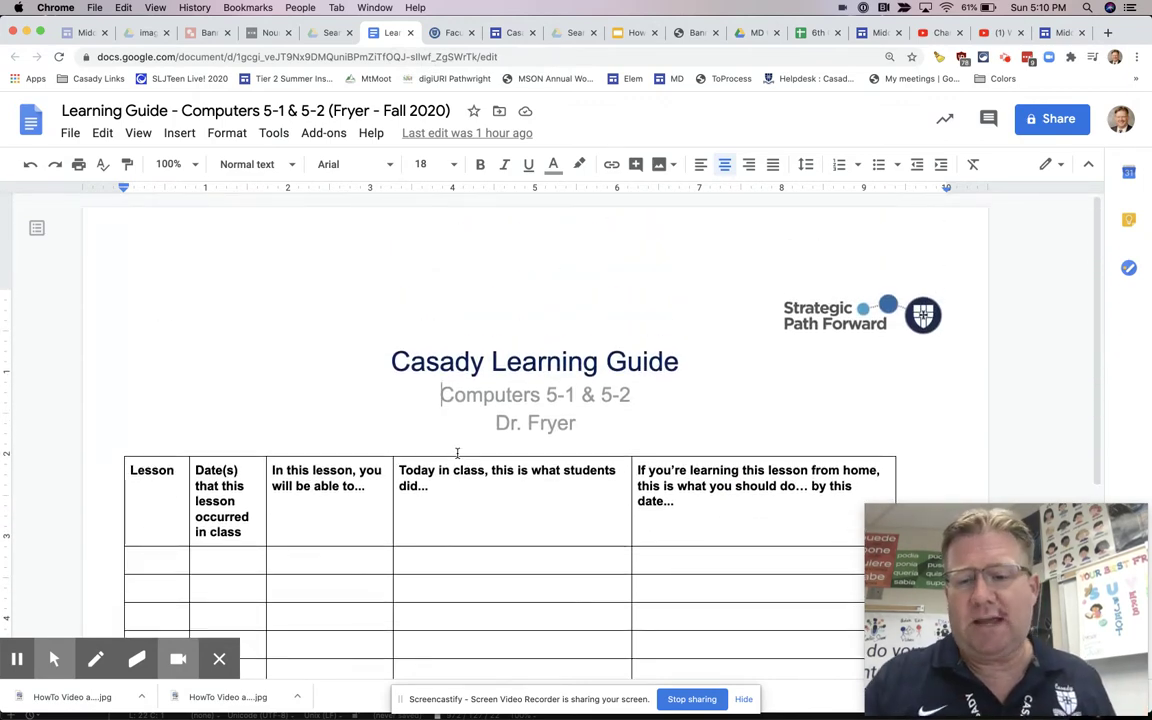
Start making a copy of the Learning Guide document and remove the "Copy of" prefix from the copy's name.
{"action": "left_click", "coordinate": [70, 133]}
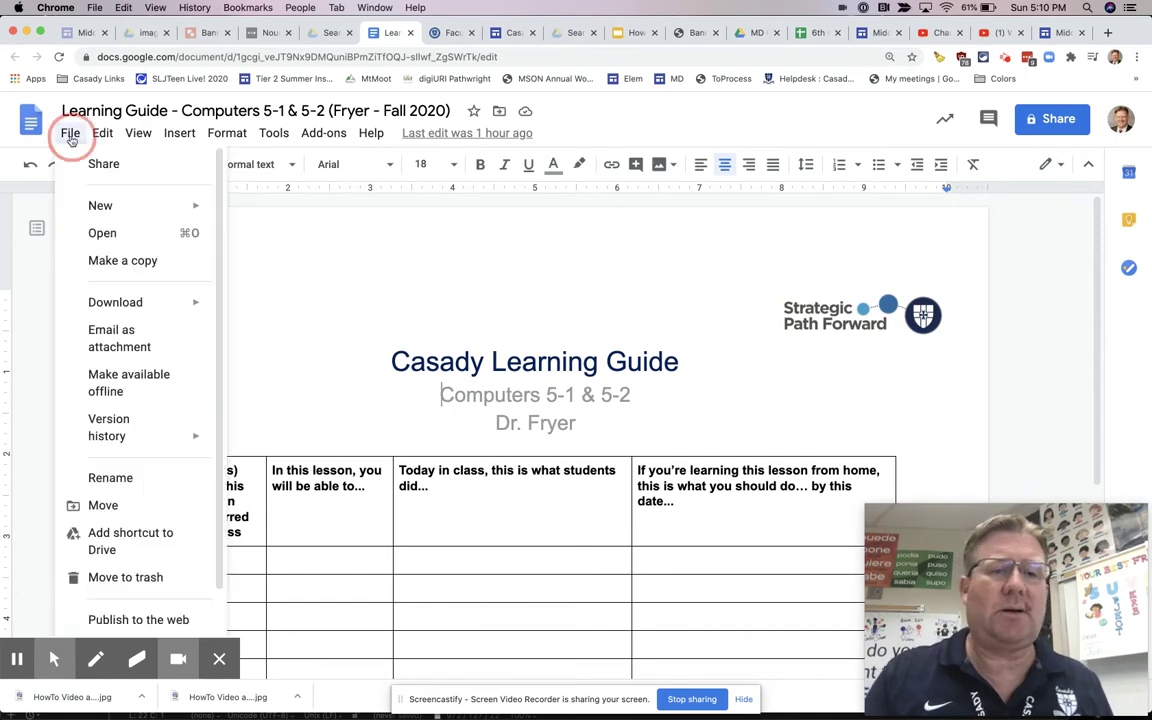
{"action": "left_click", "coordinate": [113, 260]}
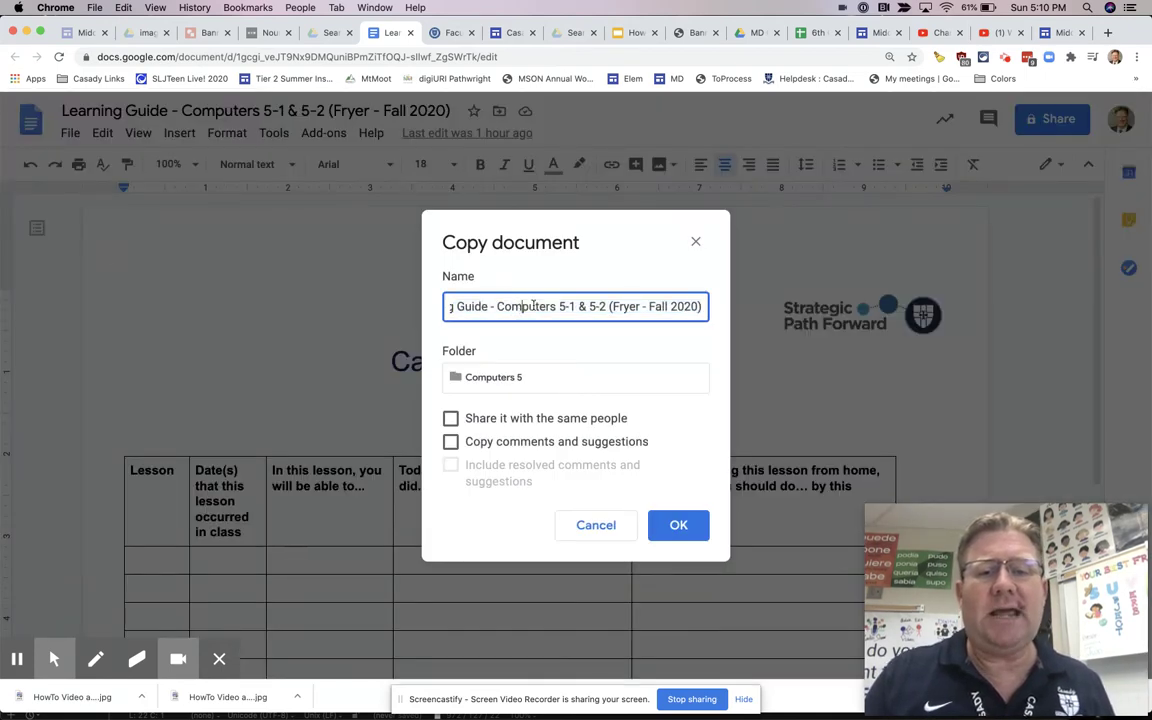
{"action": "mouse_move", "coordinate": [501, 300]}
{"action": "left_mouse_down"}
{"action": "mouse_move", "coordinate": [430, 301]}
{"action": "mouse_move", "coordinate": [497, 297]}
{"action": "left_mouse_up"}
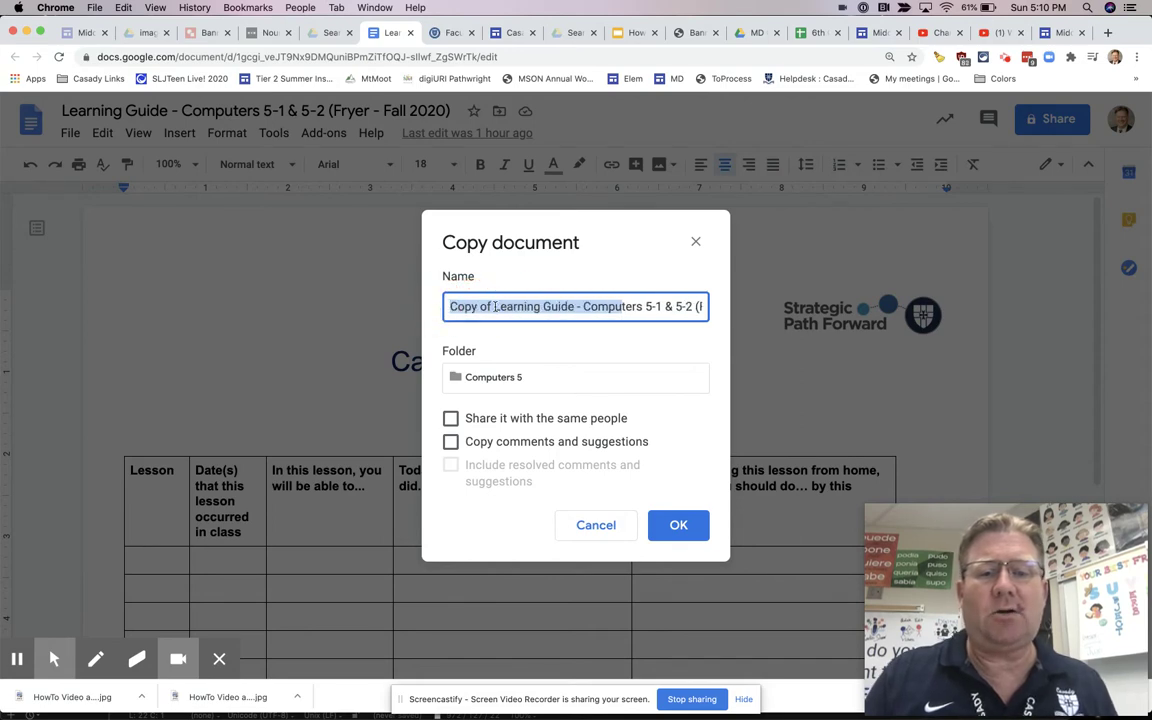
{"action": "left_click", "coordinate": [494, 307]}
{"action": "key", "text": "BackSpace"}
{"action": "key", "text": "BackSpace"}
{"action": "key", "text": "BackSpace"}
{"action": "key", "text": "BackSpace"}
{"action": "key", "text": "BackSpace"}
{"action": "key", "text": "BackSpace"}
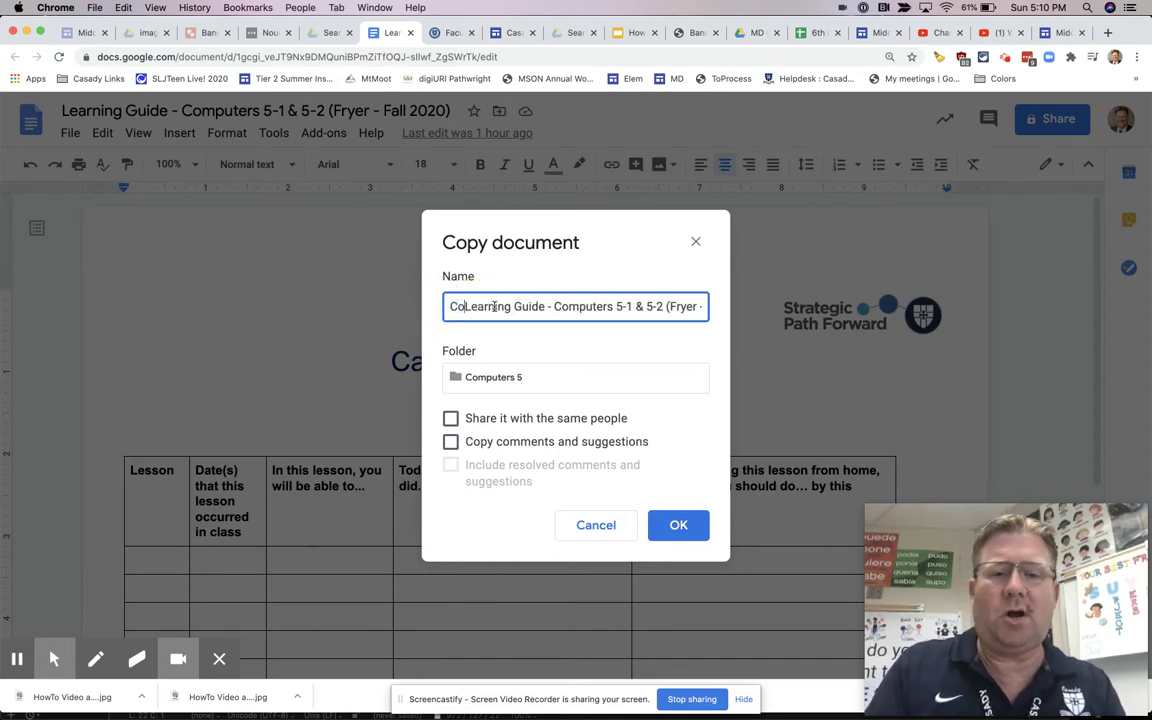
{"action": "key", "text": "BackSpace"}
{"action": "key", "text": "BackSpace"}
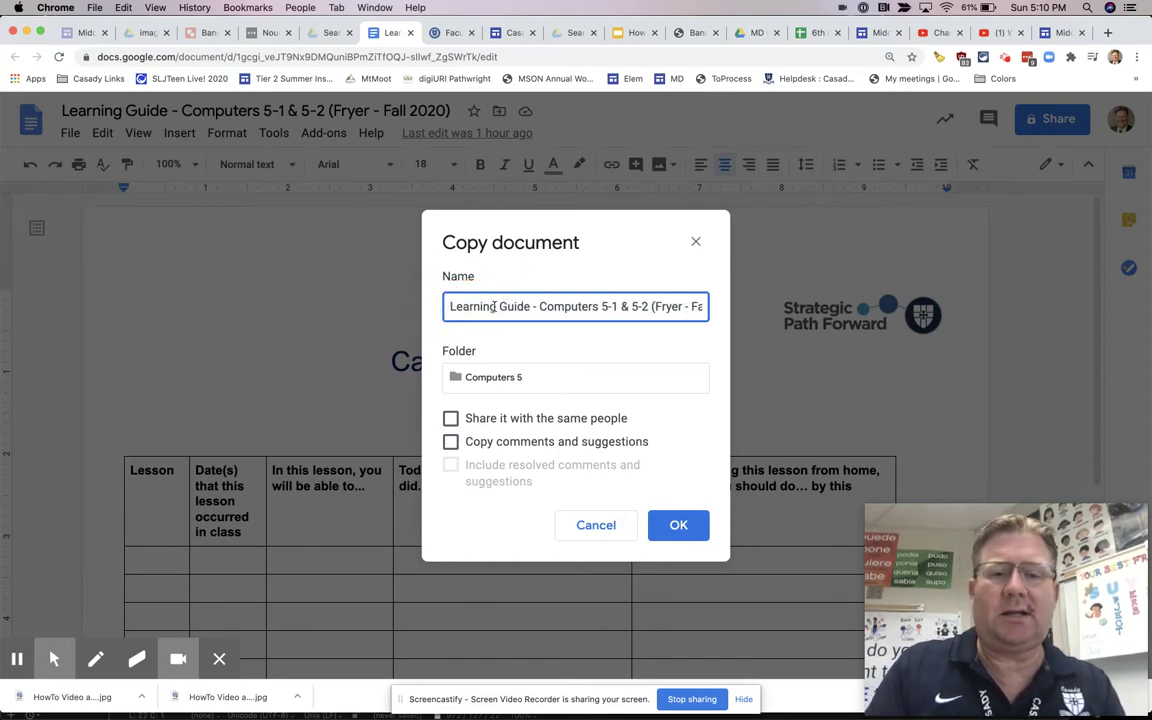
Change the class numbers in the copy's name to 6-1 & 6-2.
{"action": "left_click", "coordinate": [634, 308]}
{"action": "key", "text": "BackSpace"}
{"action": "type", "text": "6"}
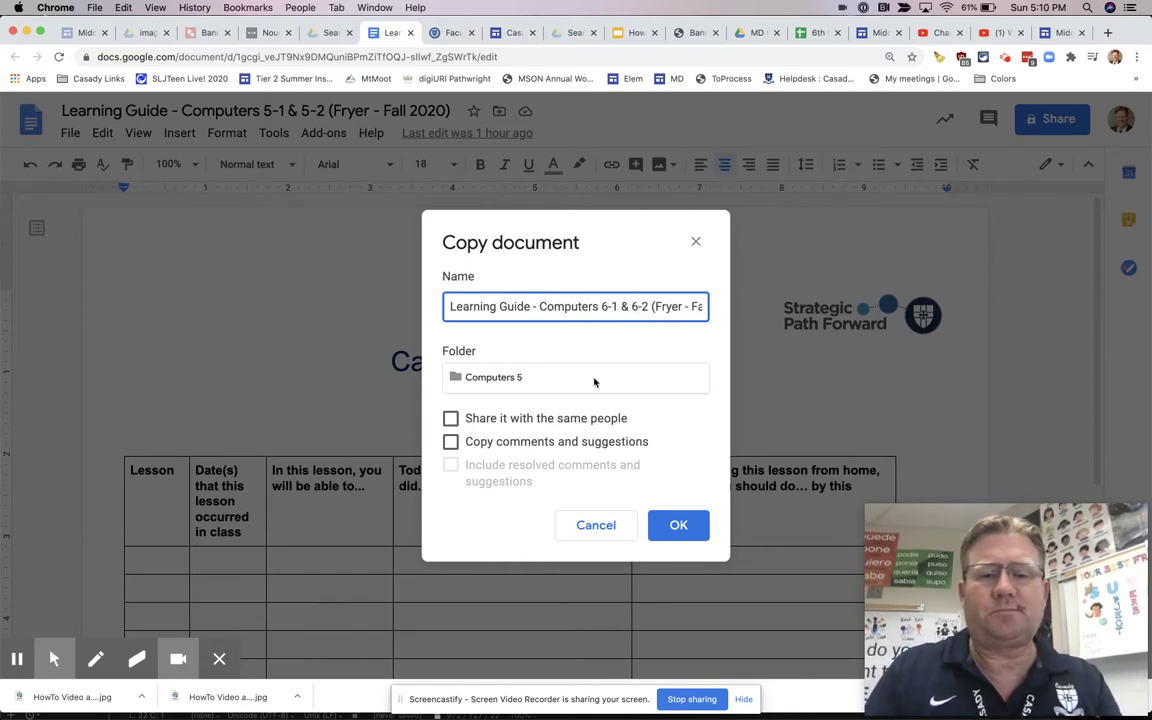
Create a new folder "Computer 6" inside 2020-21 Academics and save the document copy there.
{"action": "left_click", "coordinate": [524, 380]}
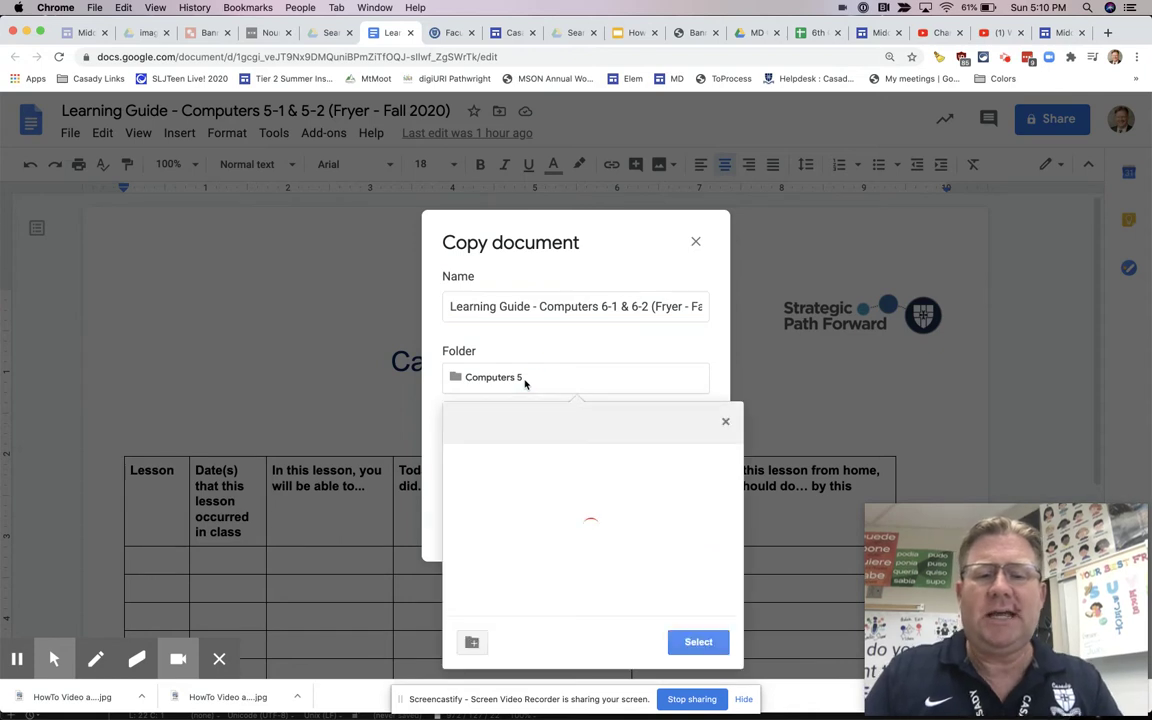
{"action": "left_click", "coordinate": [462, 422]}
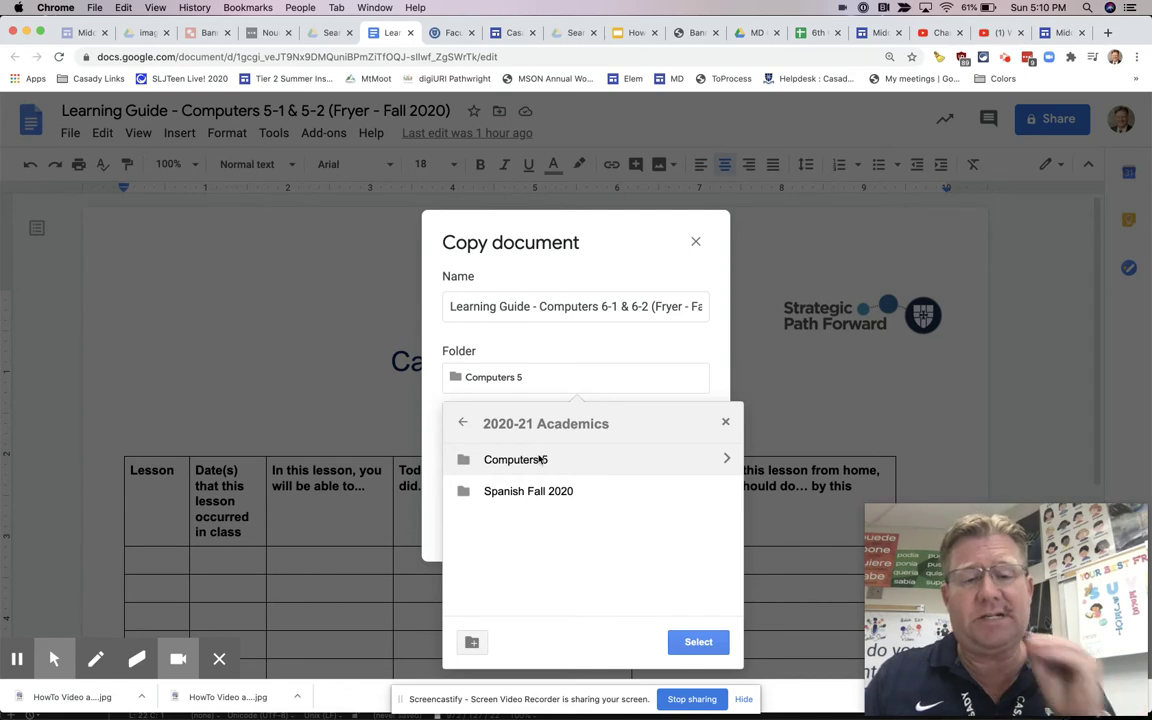
{"action": "left_click", "coordinate": [472, 642]}
{"action": "type", "text": "Comp"}
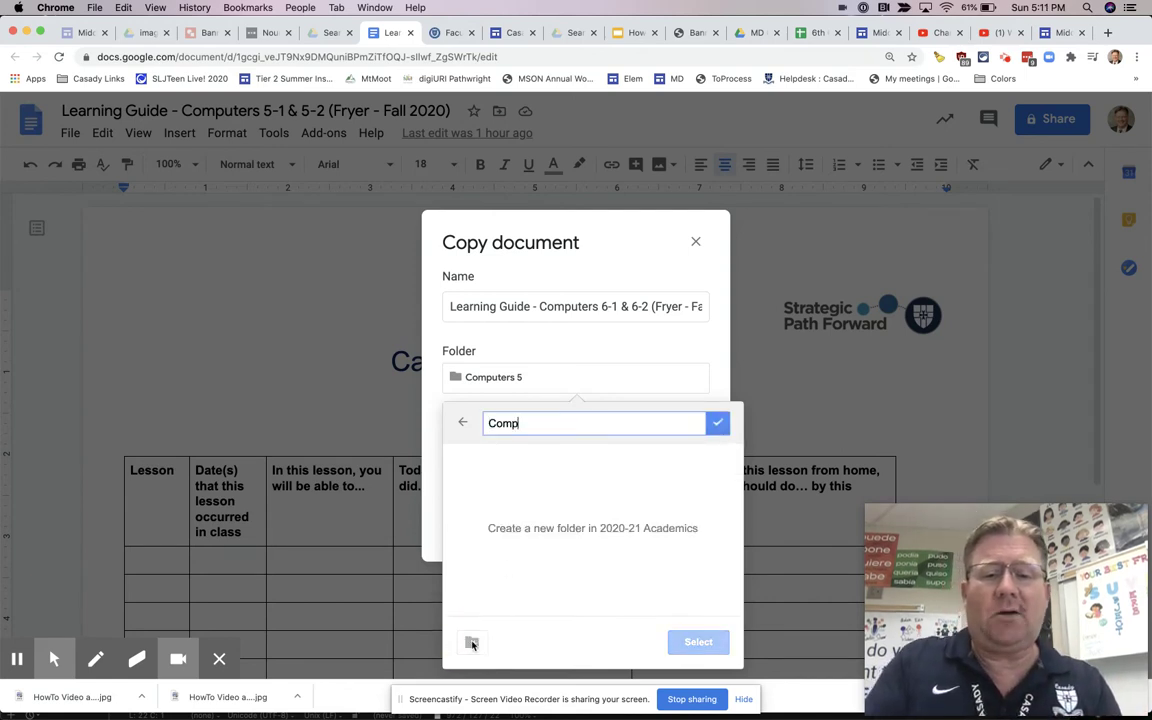
{"action": "type", "text": "uters"}
{"action": "key", "text": "BackSpace"}
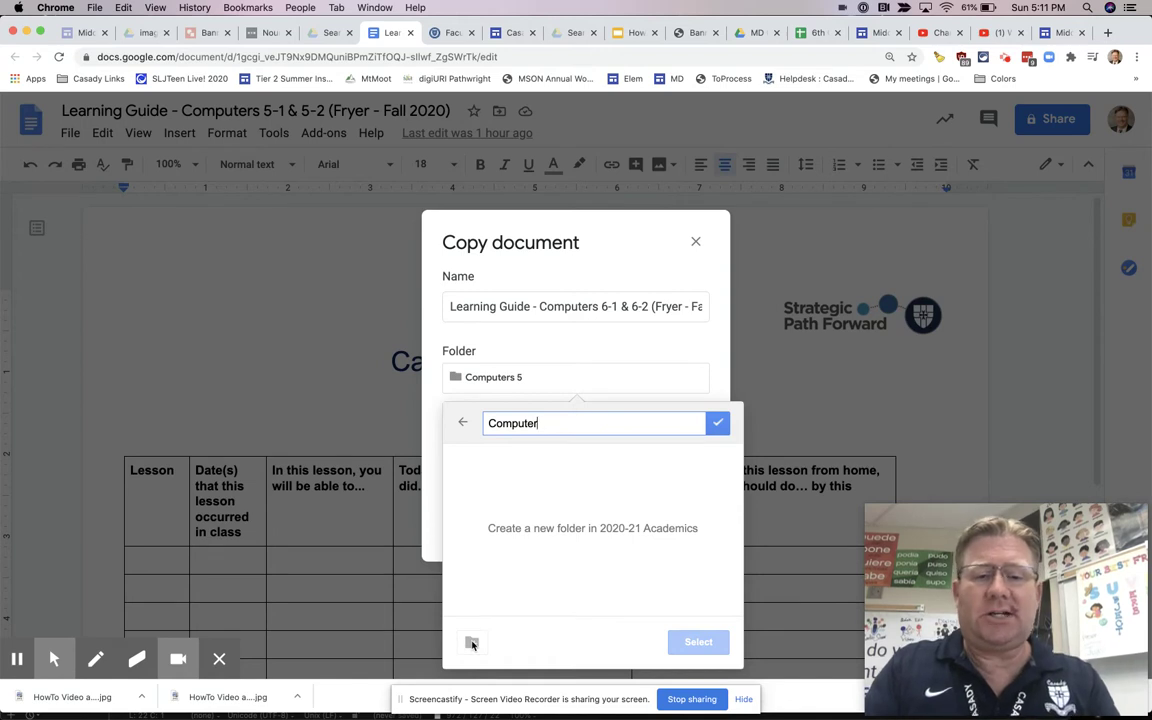
{"action": "type", "text": "6"}
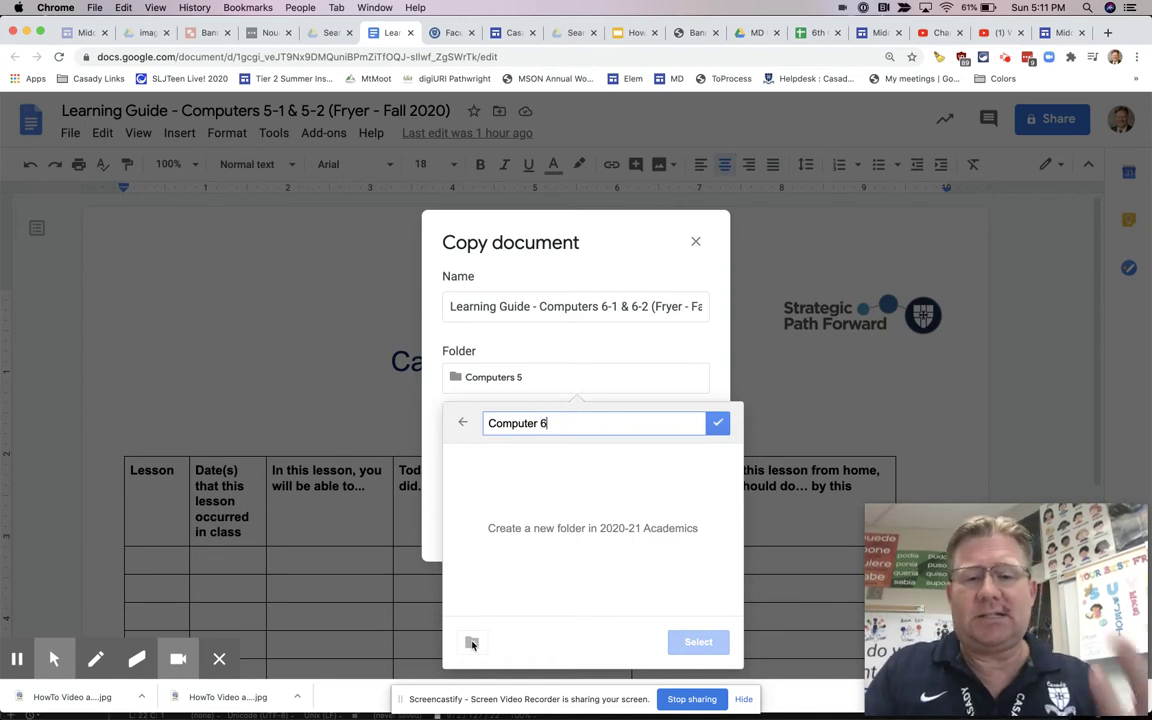
{"action": "left_click", "coordinate": [717, 424]}
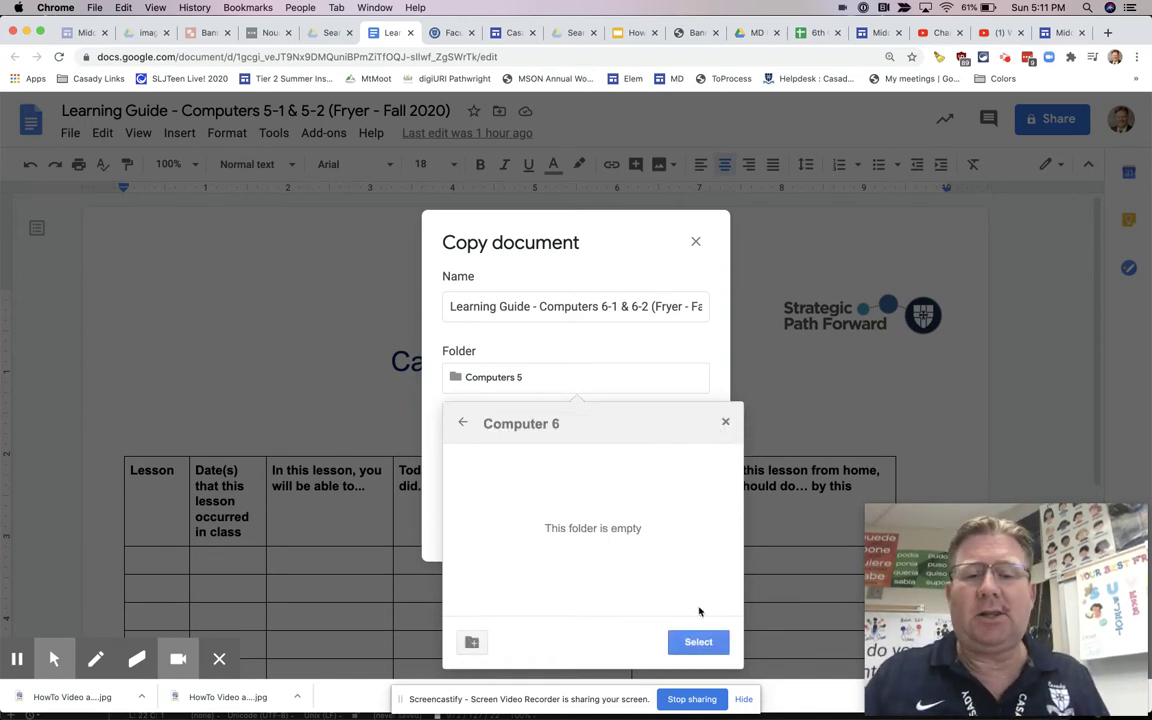
{"action": "left_click", "coordinate": [697, 641]}
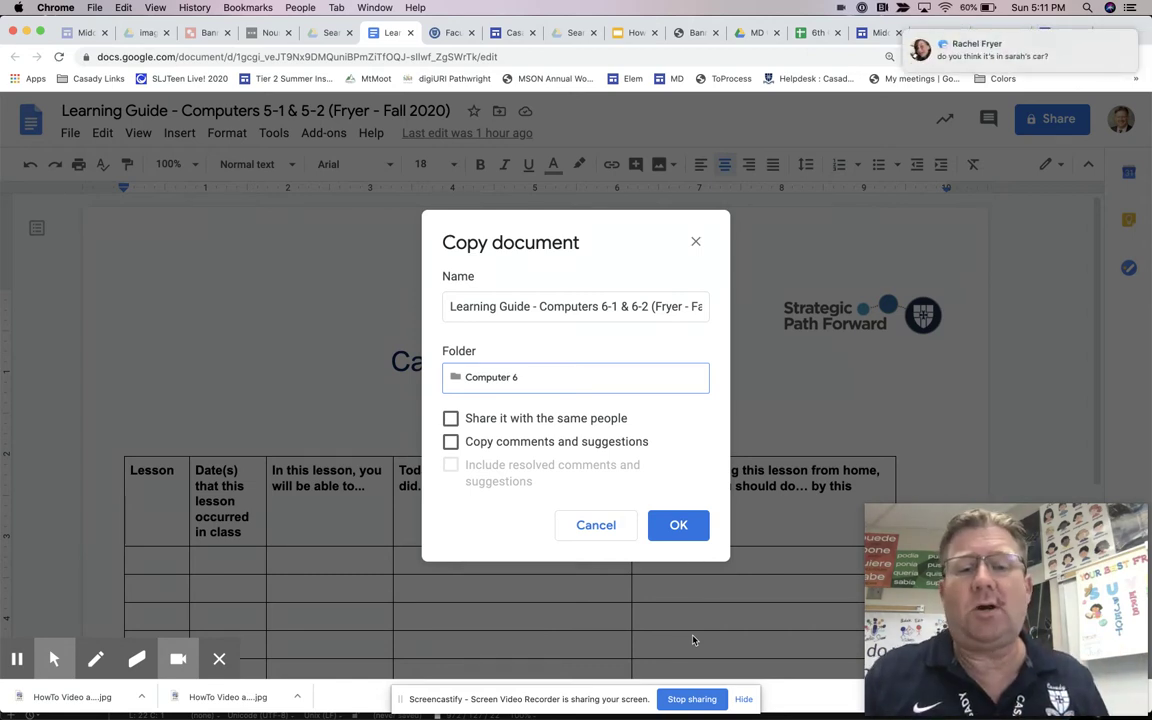
{"action": "left_click", "coordinate": [675, 525]}
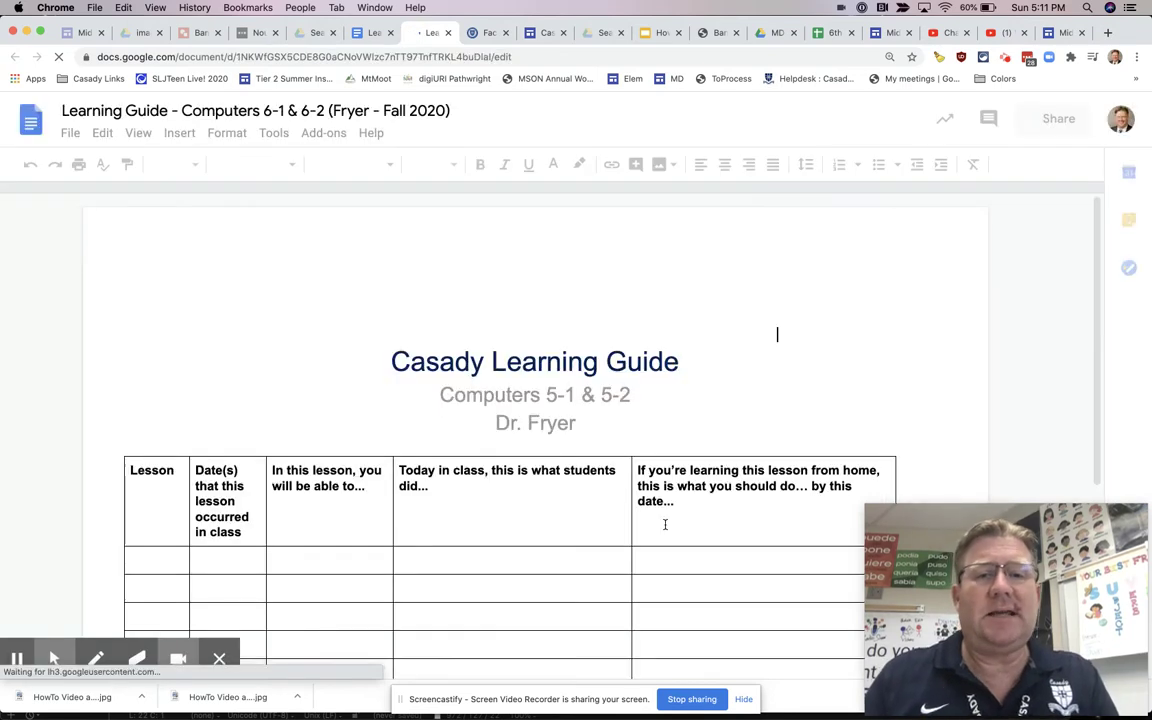
Change the subtitle under the Casady Learning Guide heading to "Computers 6-1 & 6-2".
{"action": "left_click", "coordinate": [556, 397]}
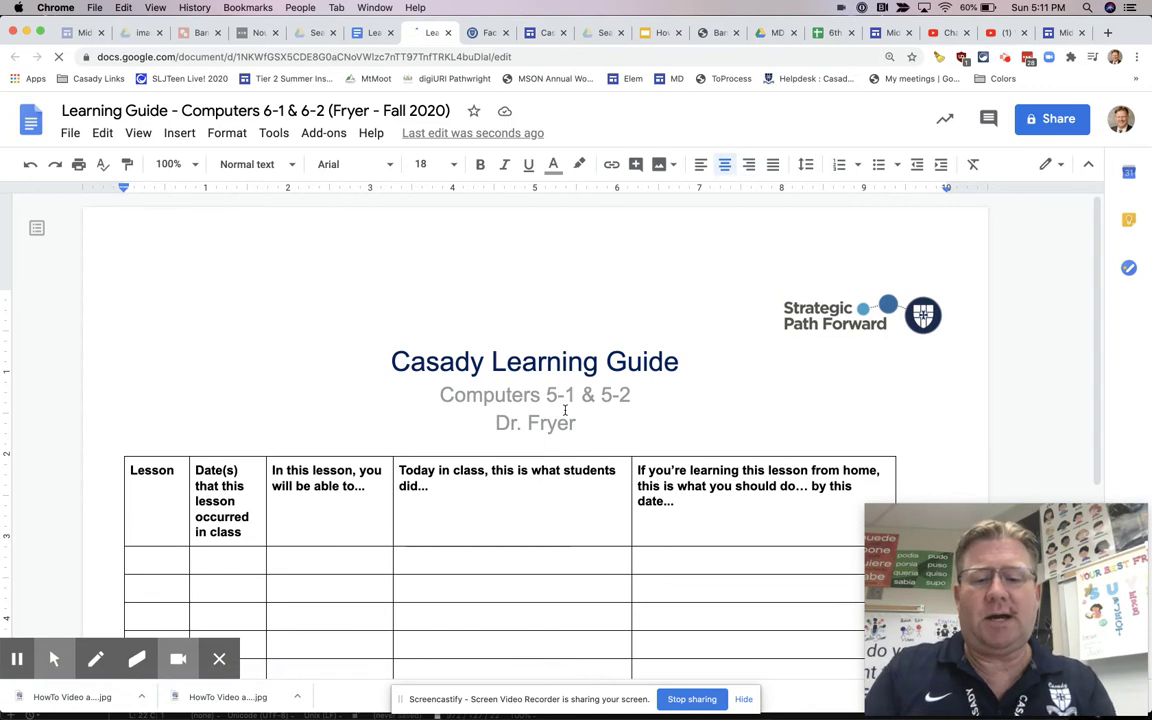
{"action": "key", "text": "BackSpace"}
{"action": "type", "text": "6"}
{"action": "left_click", "coordinate": [610, 397]}
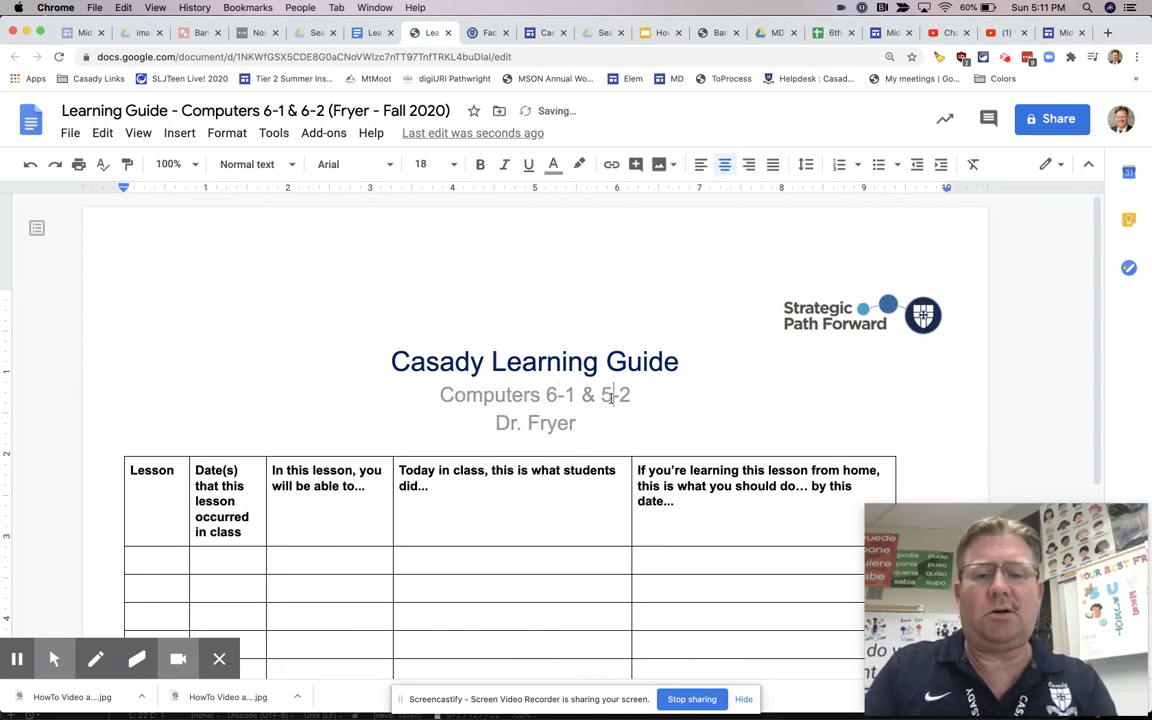
{"action": "key", "text": "BackSpace"}
{"action": "type", "text": "6"}
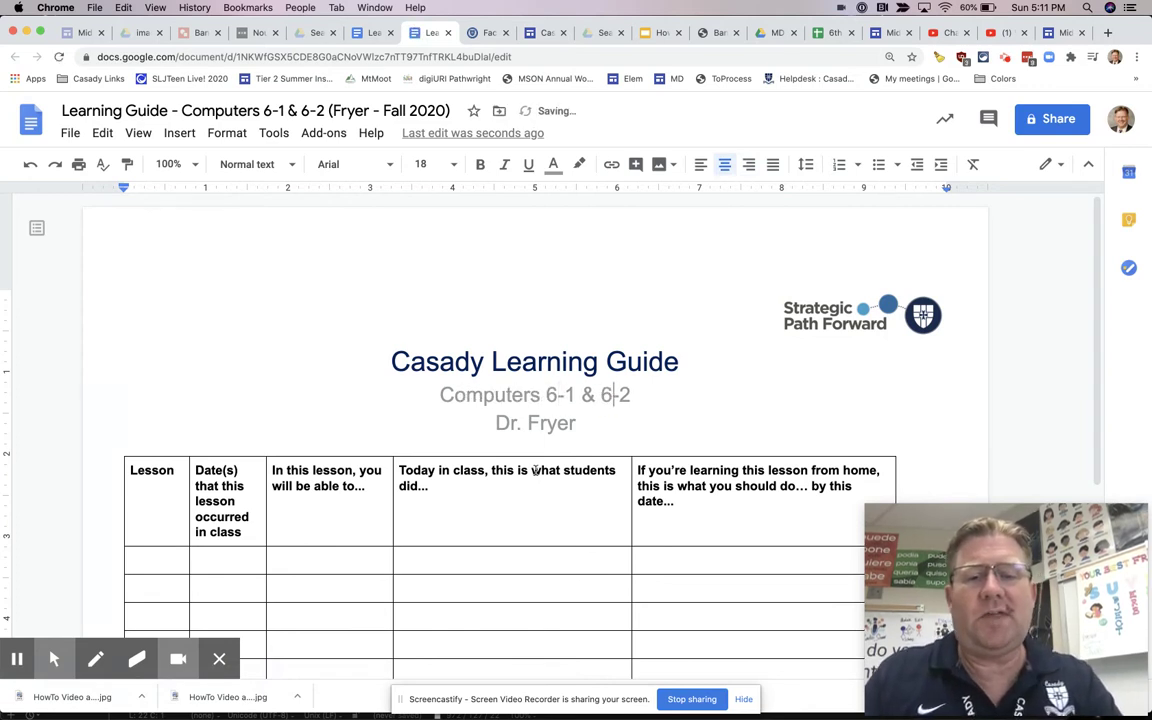
Review who has access to the document in its sharing settings and close them without changing anything.
{"action": "scroll", "coordinate": [500, 450], "scroll_direction": "down", "scroll_amount": 1}
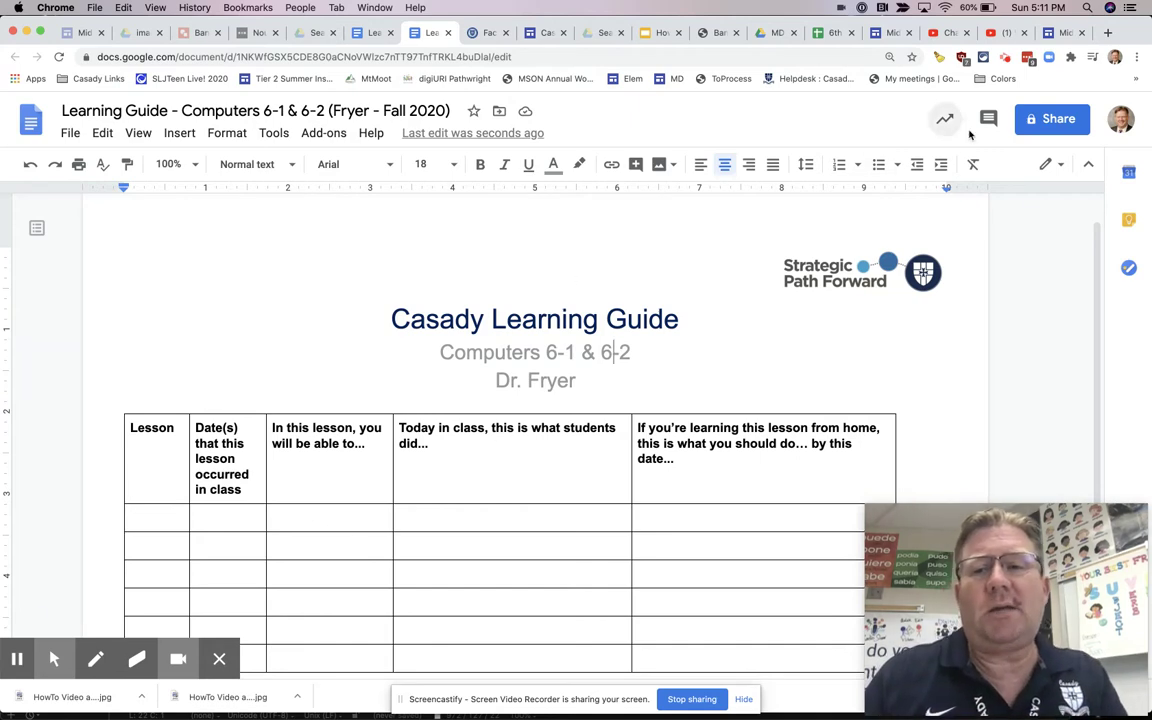
{"action": "left_click", "coordinate": [1047, 119]}
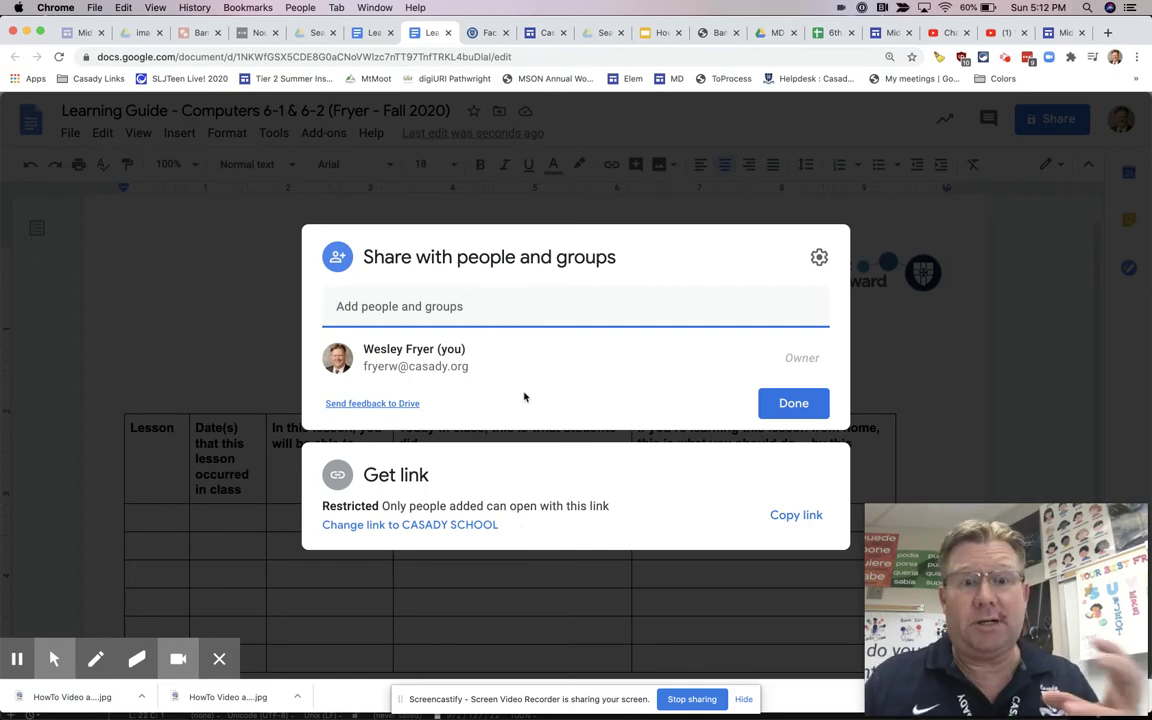
{"action": "left_click", "coordinate": [785, 403]}
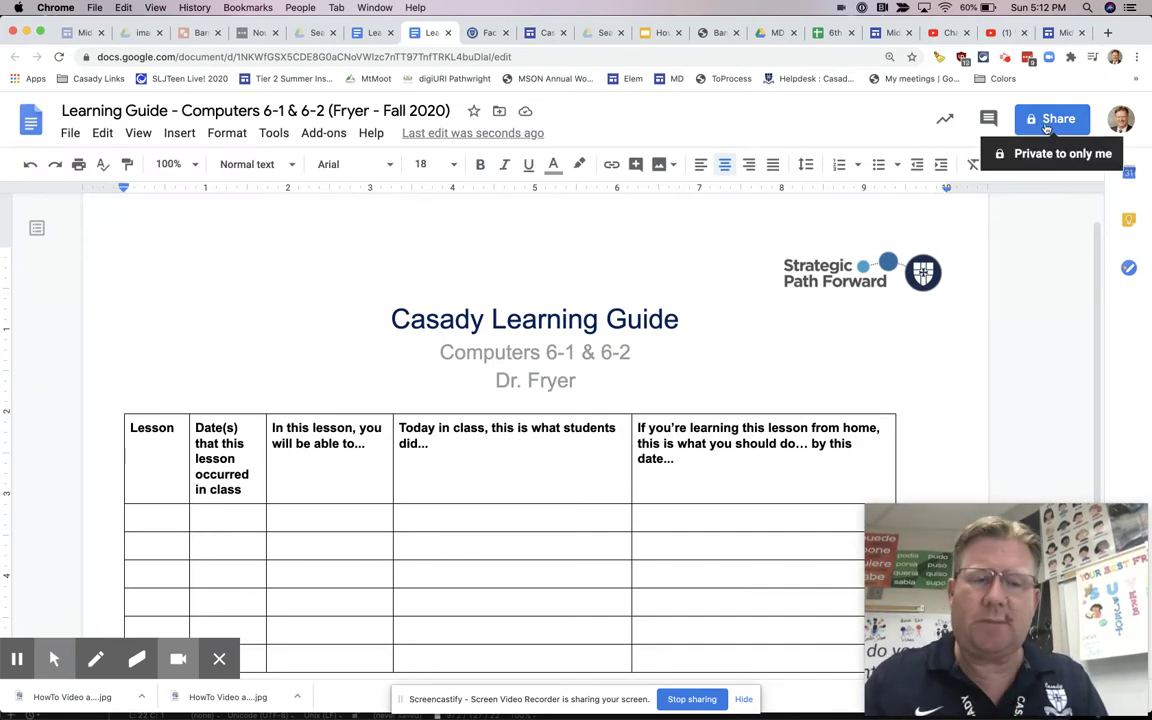
Publish the Learning Guide document to the web and confirm the publication.
{"action": "left_click", "coordinate": [71, 135]}
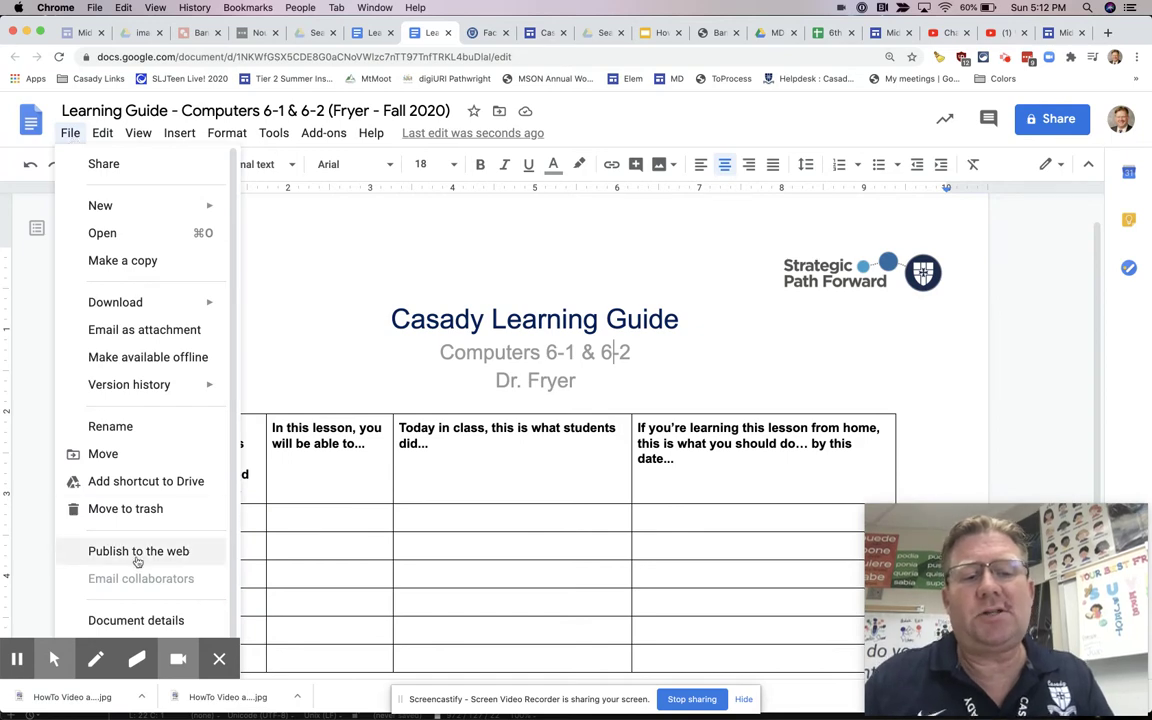
{"action": "left_click", "coordinate": [137, 552]}
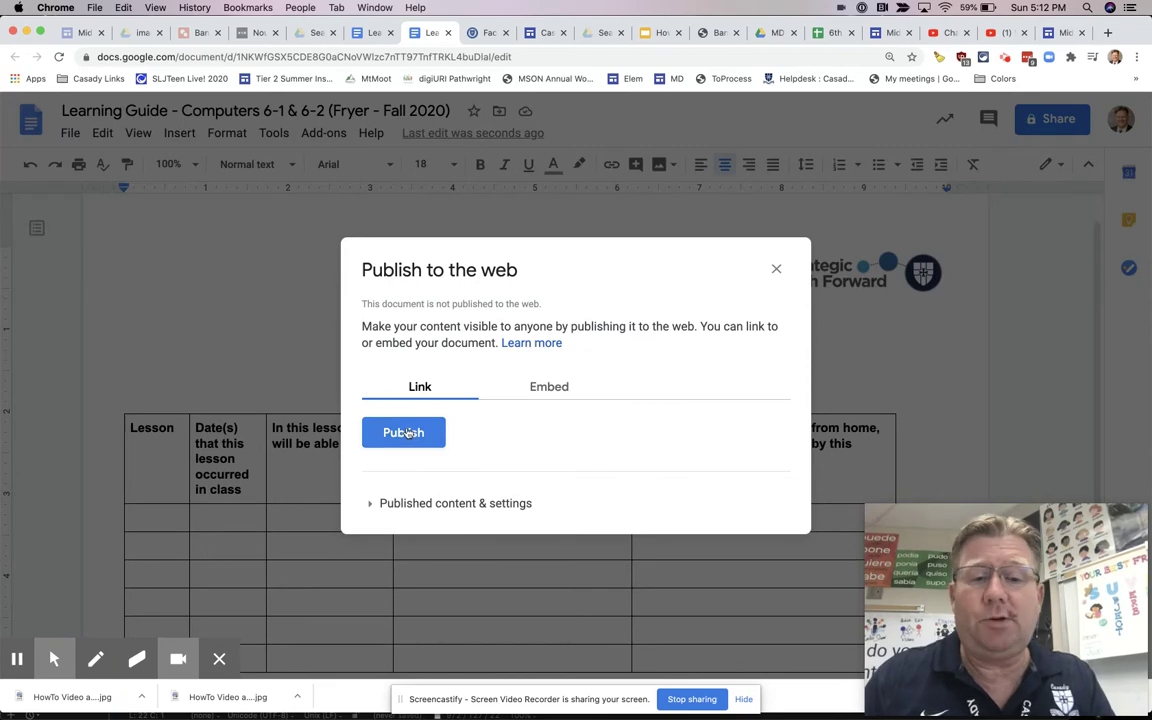
{"action": "left_click", "coordinate": [405, 433]}
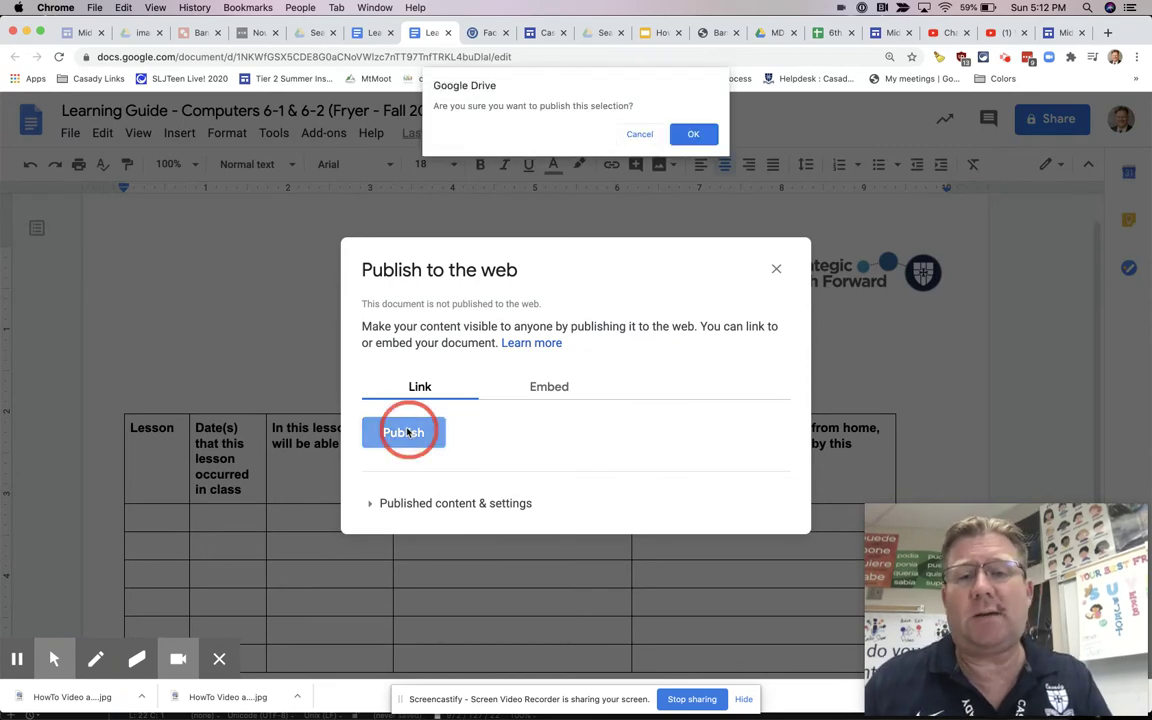
{"action": "left_click", "coordinate": [695, 134]}
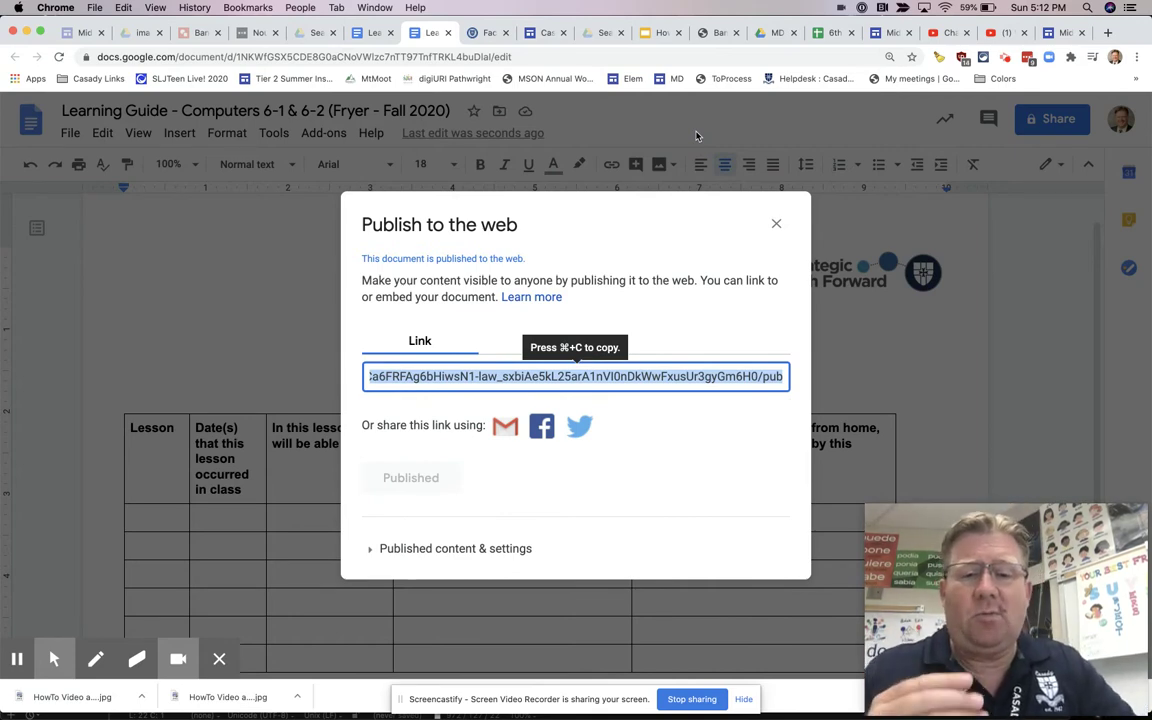
Check the published document by opening its copied link in a new incognito window, and close that window.
{"action": "left_click", "coordinate": [500, 376]}
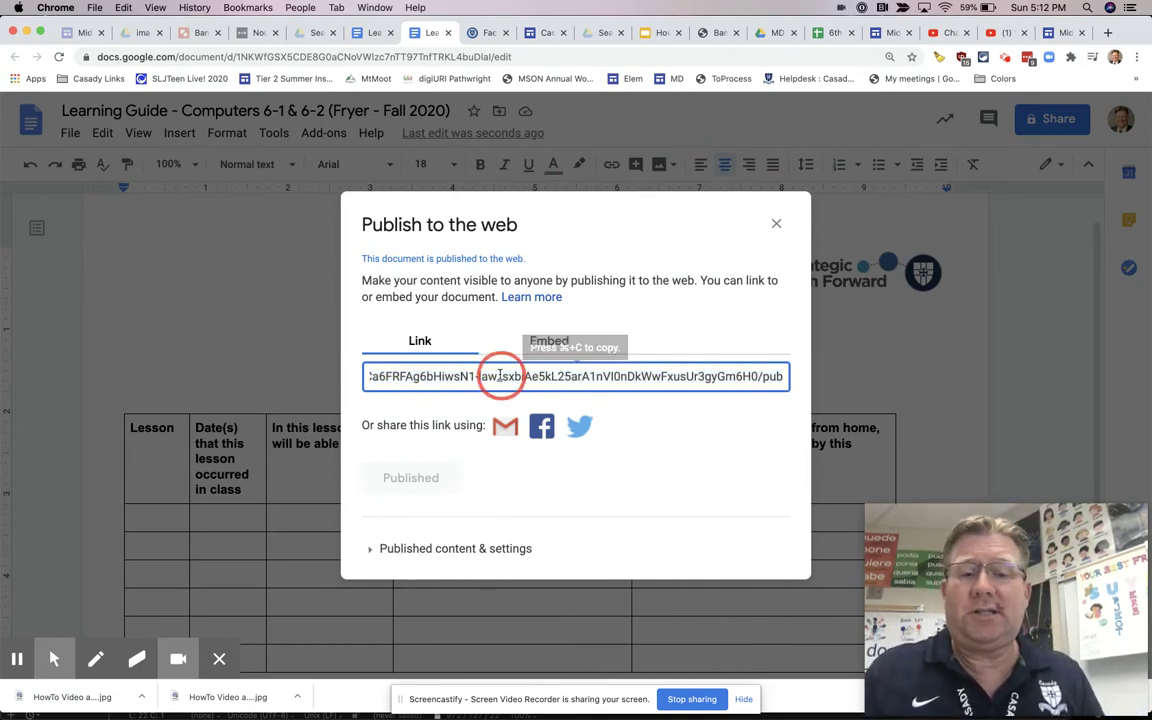
{"action": "triple_click", "coordinate": [500, 376]}
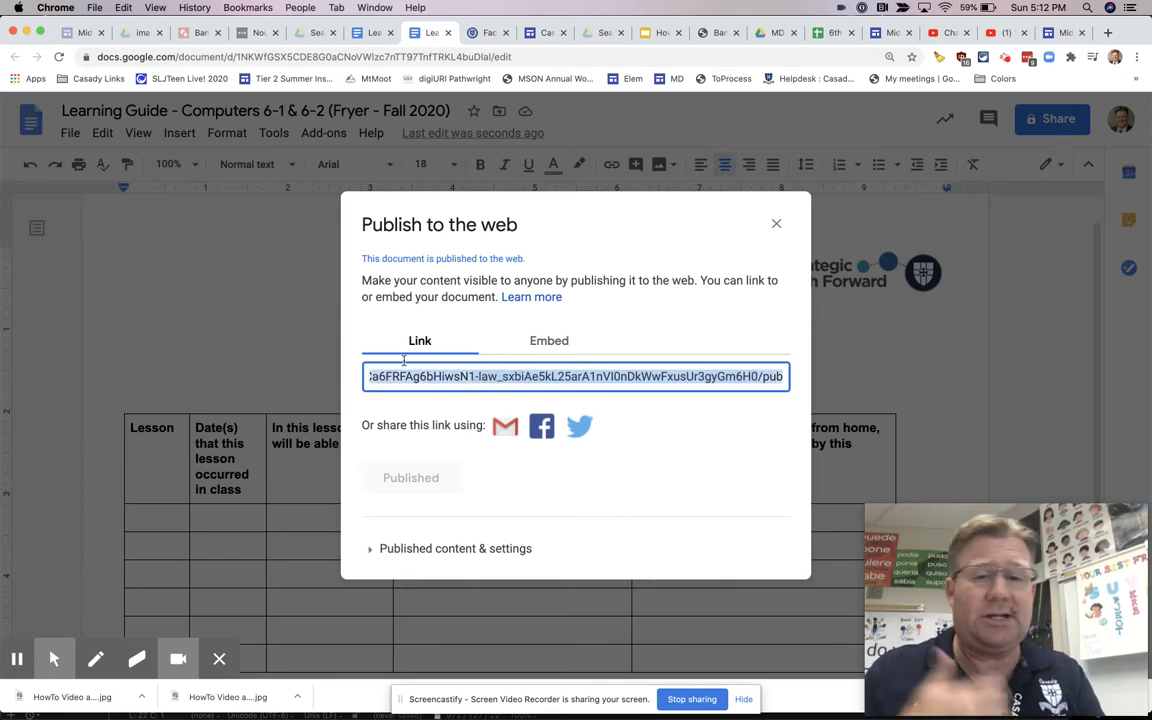
{"action": "left_click", "coordinate": [95, 7]}
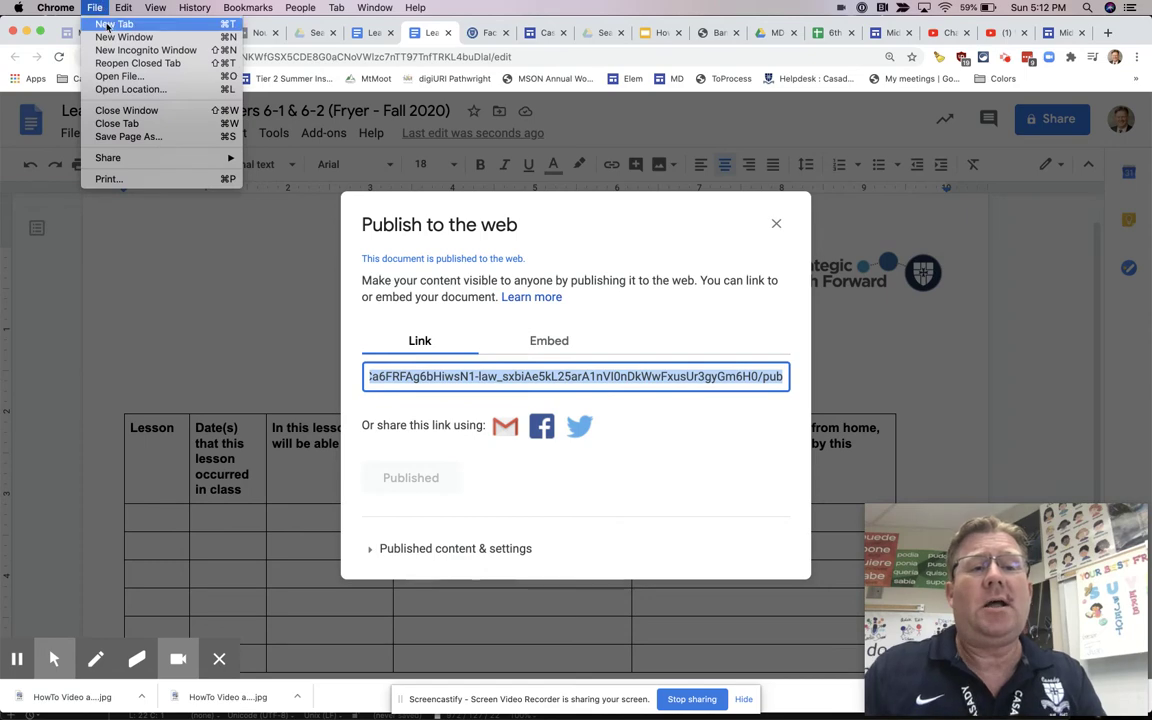
{"action": "left_click", "coordinate": [114, 53]}
{"action": "type", "text": "https://docs.google.com/document/d/e/2PACX-1vTyfoXp7CTBjH9E1S8_6Ca6FRFAg6bHiwsN1-law_sxbiAe5kL25arA1nVI0nDkWwFxusUr3gyGm6H0/pub"}
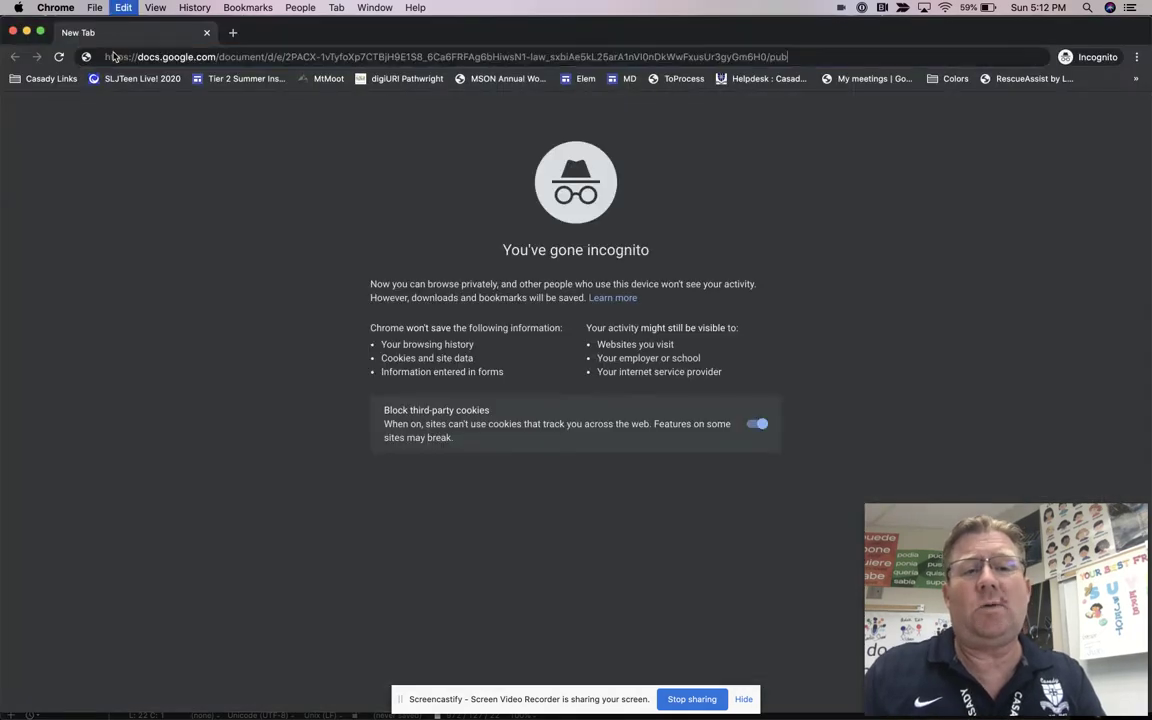
{"action": "key", "text": "Return"}
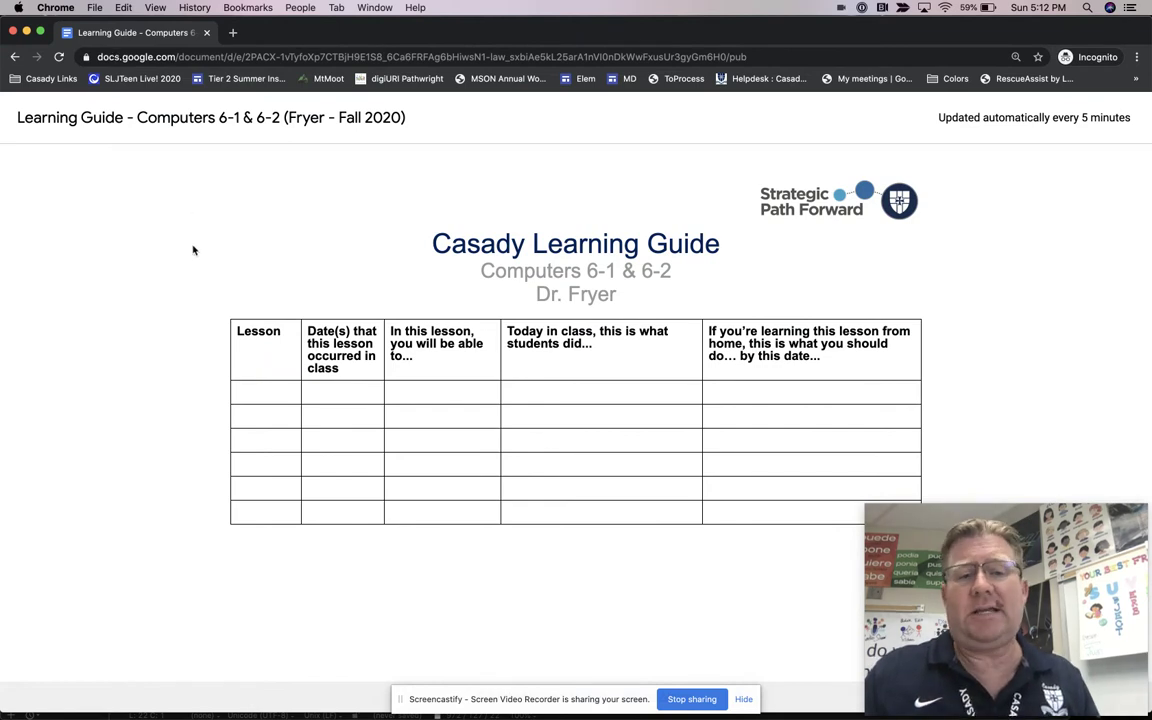
{"action": "scroll", "coordinate": [350, 362], "scroll_direction": "down", "scroll_amount": 1}
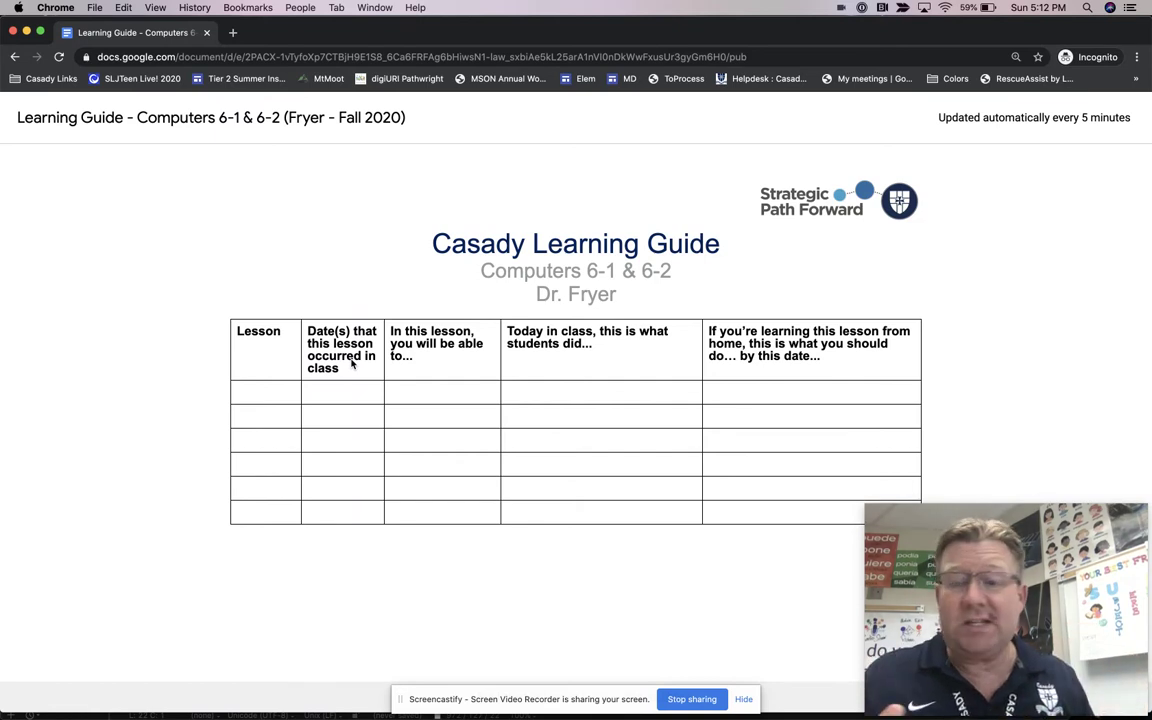
{"action": "left_click", "coordinate": [207, 35]}
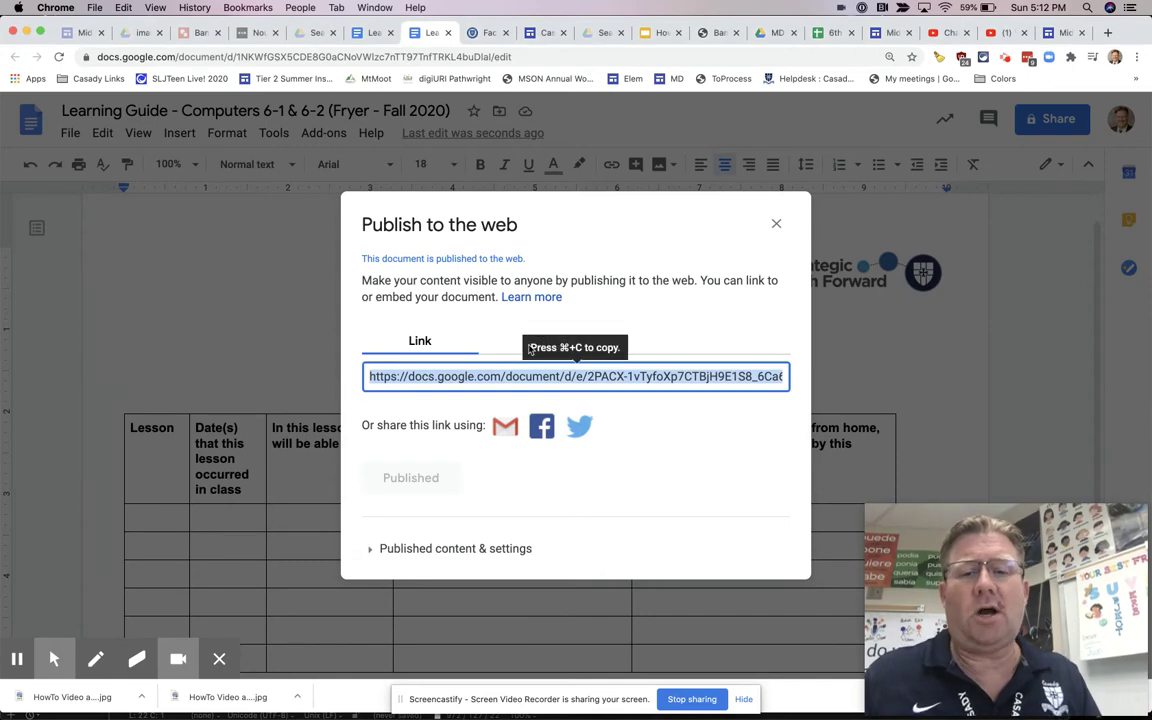
Copy the iframe embed code of the published document.
{"action": "left_click", "coordinate": [622, 343]}
{"action": "left_click", "coordinate": [549, 343]}
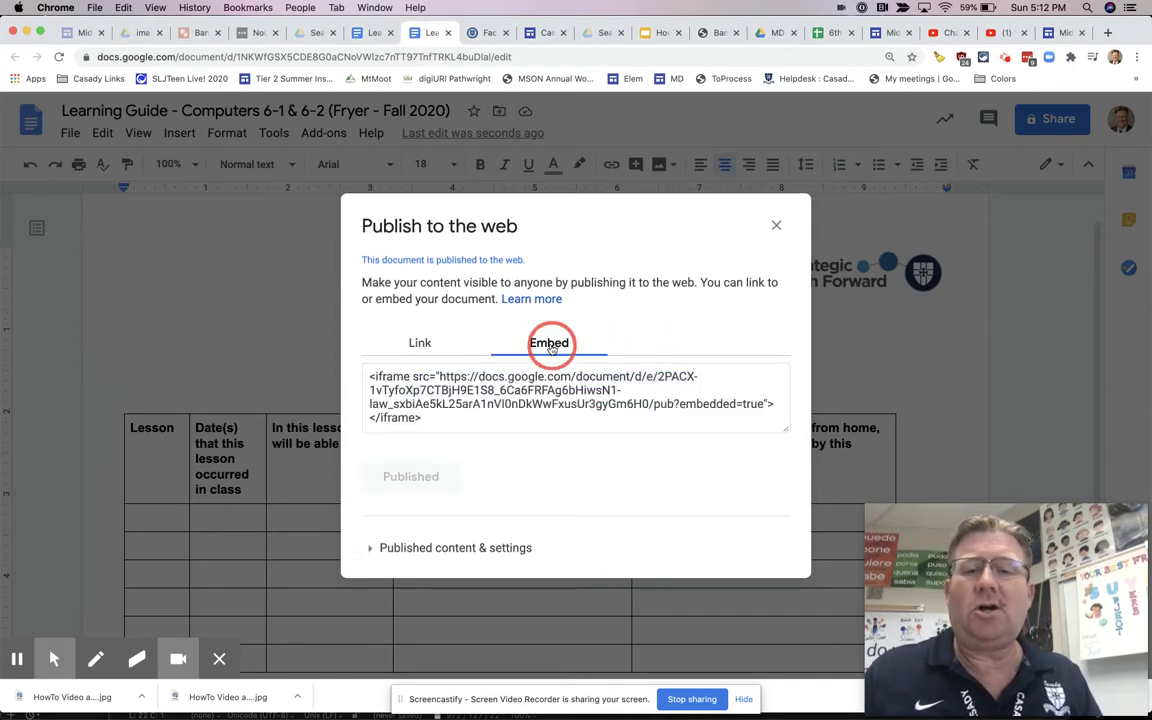
{"action": "left_click", "coordinate": [465, 405]}
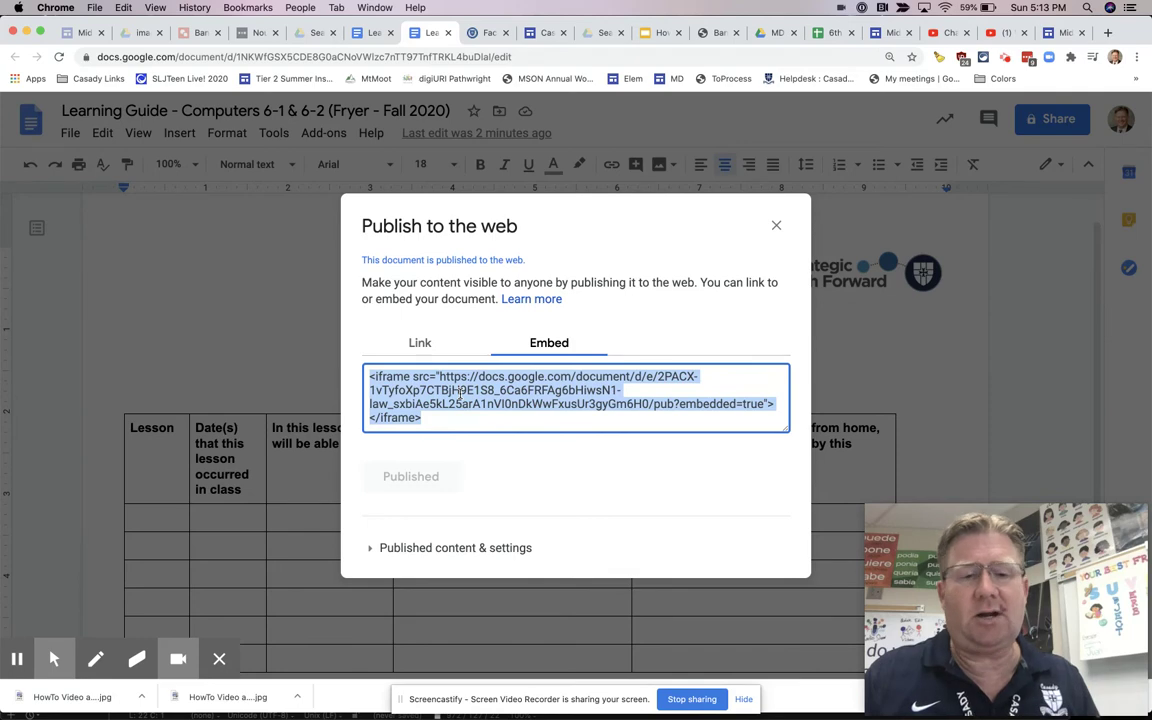
{"action": "right_click", "coordinate": [460, 395]}
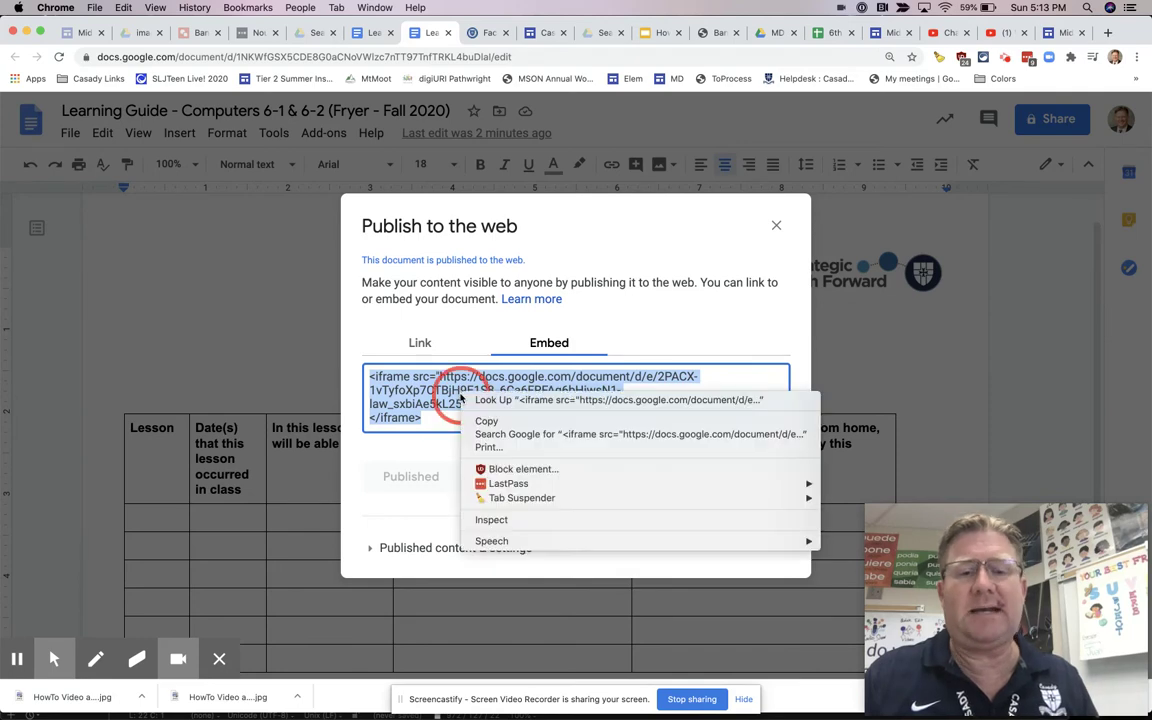
{"action": "left_click", "coordinate": [480, 421]}
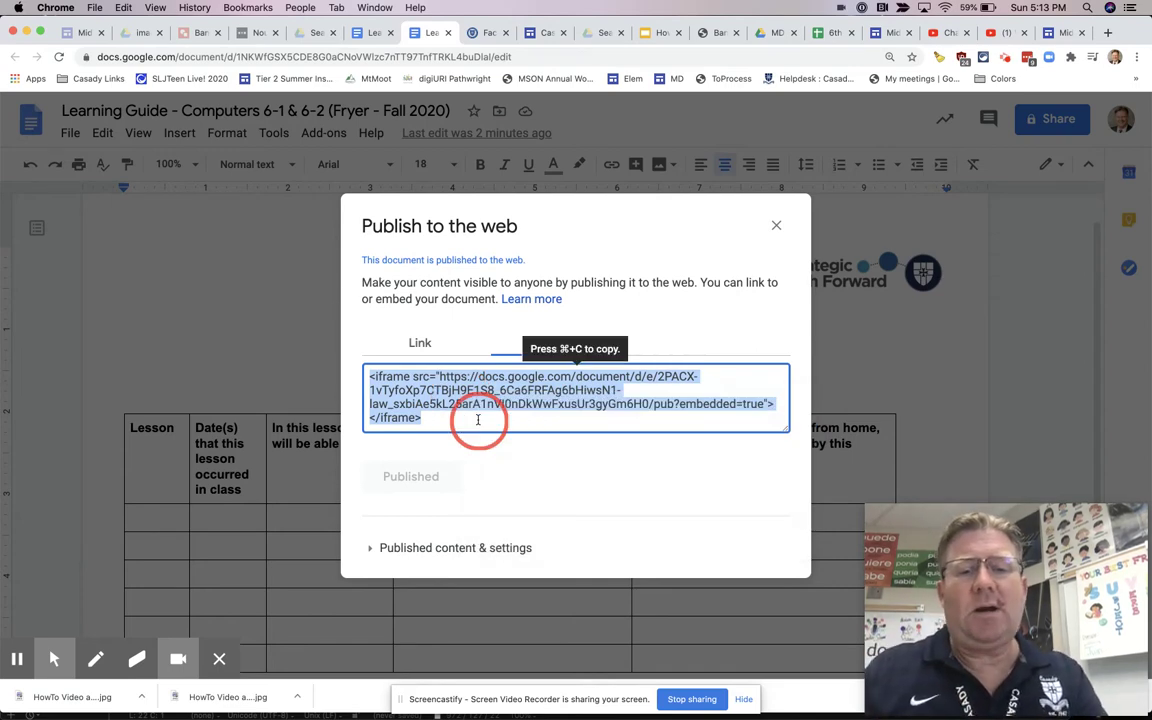
Switch to BBEdit and paste the iframe embed code at the end of the open text document, below three new blank lines.
{"action": "key", "text": "super+Tab"}
{"action": "key", "text": "super+Tab"}
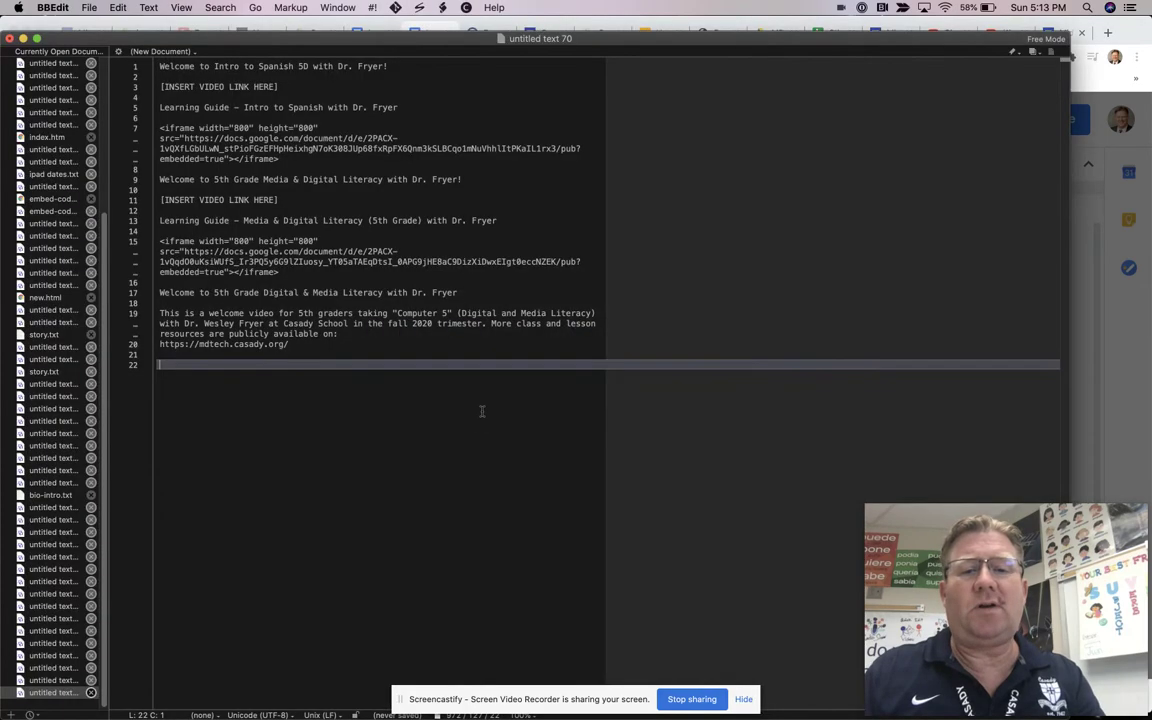
{"action": "key", "text": "Return"}
{"action": "key", "text": "Return"}
{"action": "key", "text": "Return"}
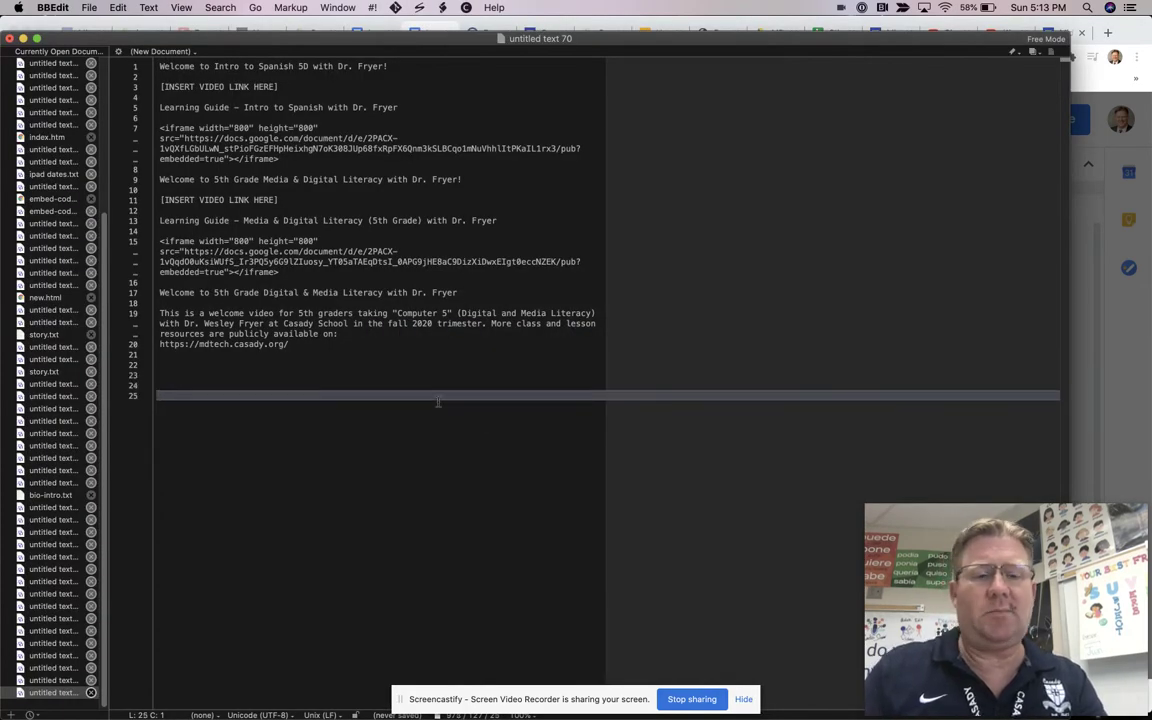
{"action": "key", "text": "super+v"}
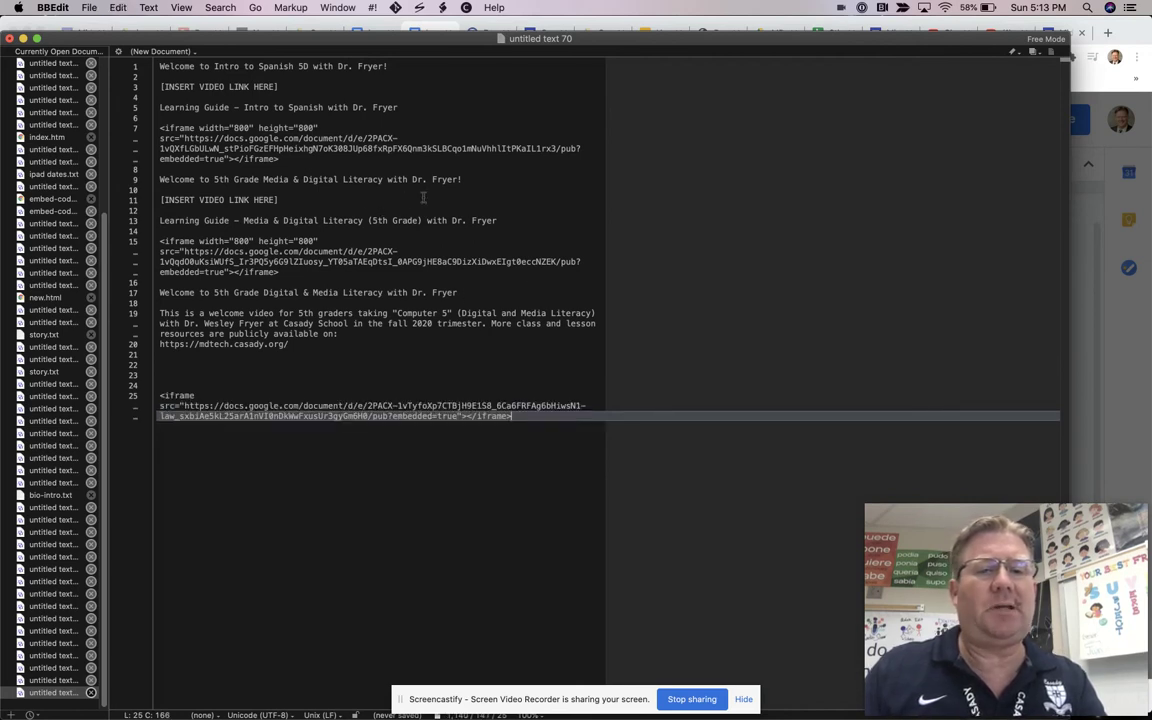
Duplicate the "Welcome to 5th Grade Media & Digital Literacy" line onto line 22 above the new embed code and change its grade to 6th.
{"action": "left_click_drag", "start_coordinate": [464, 181], "coordinate": [150, 178]}
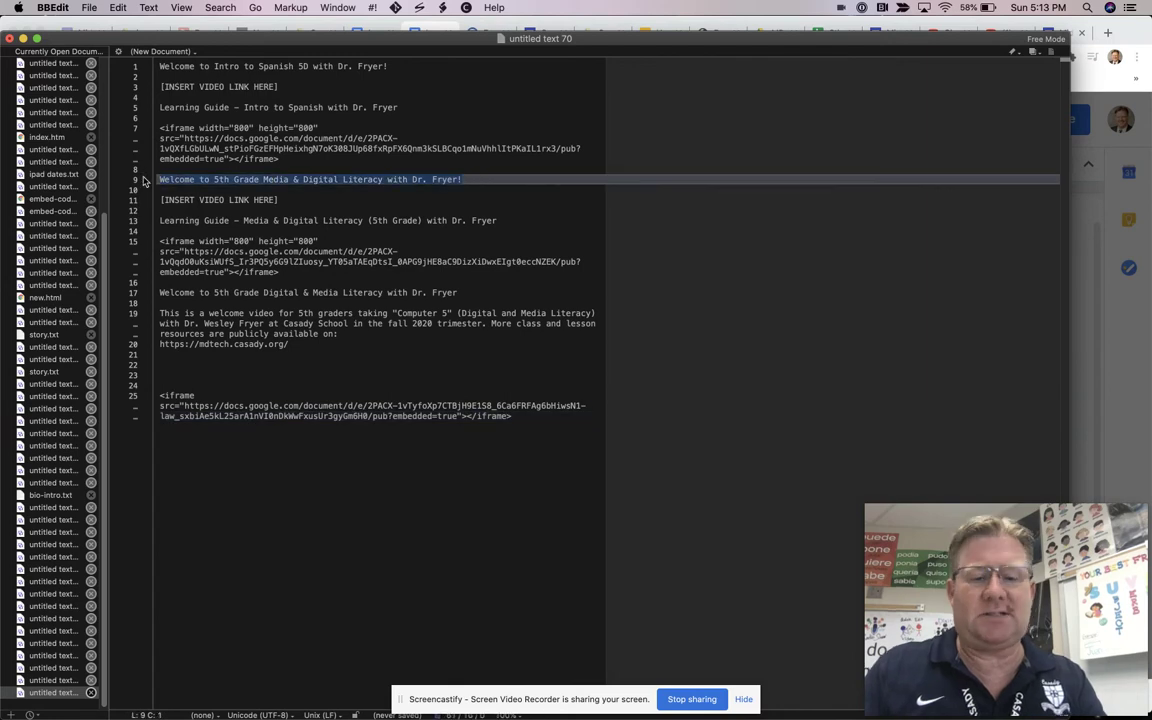
{"action": "left_click", "coordinate": [205, 363]}
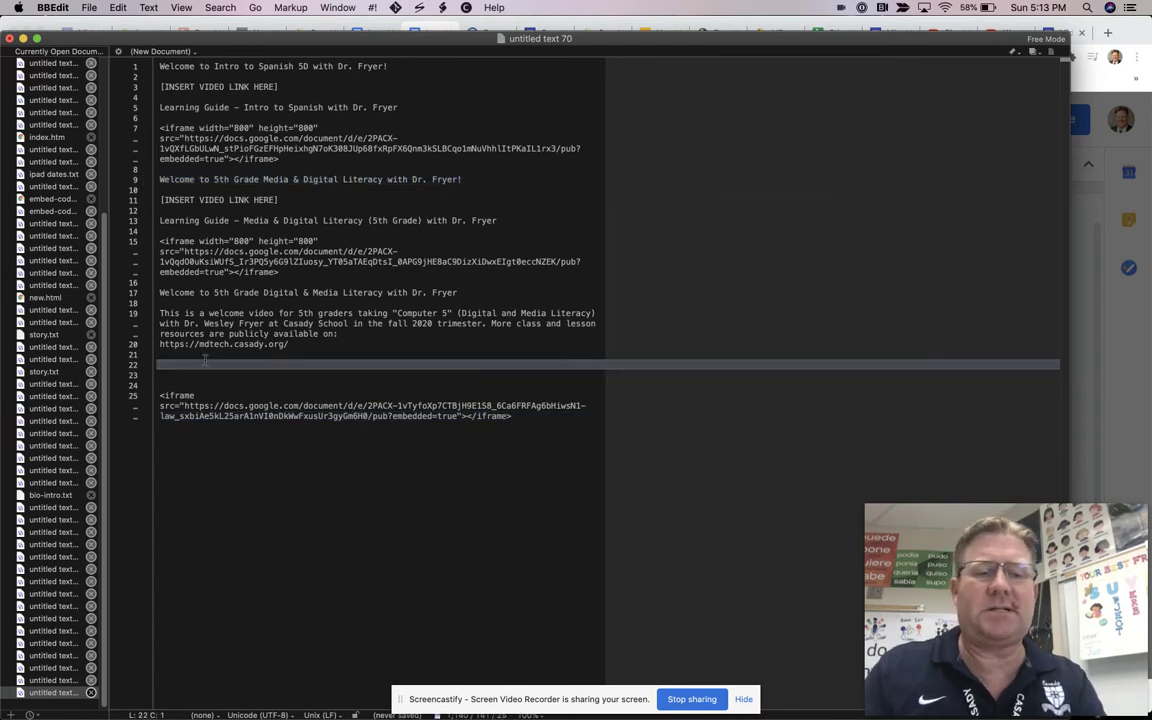
{"action": "key", "text": "super+v"}
{"action": "left_click", "coordinate": [218, 366]}
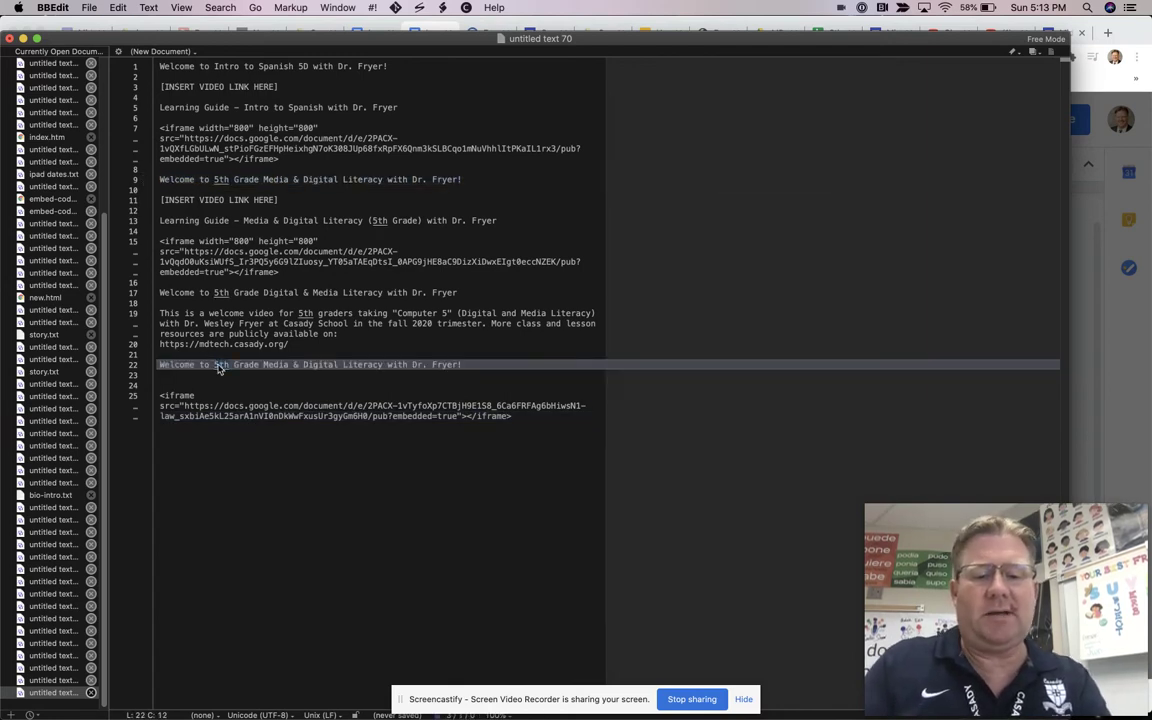
{"action": "key", "text": "Delete"}
{"action": "key", "text": "Delete"}
{"action": "key", "text": "Delete"}
{"action": "type", "text": "6t"}
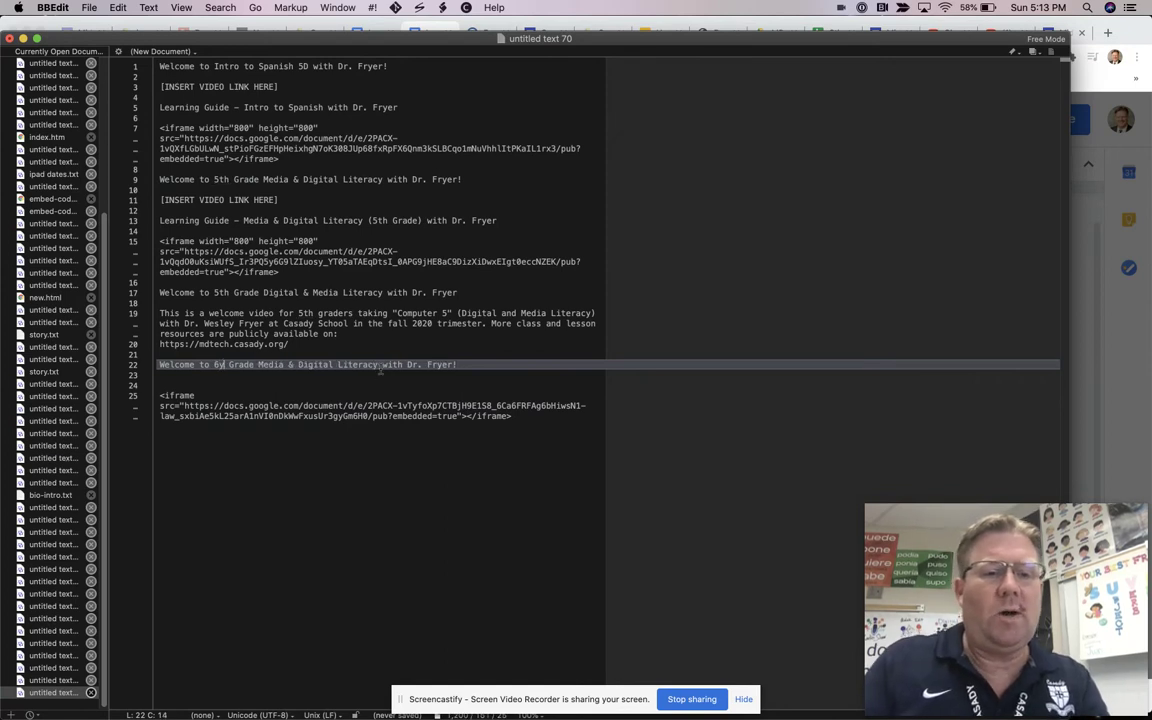
{"action": "key", "text": "BackSpace"}
{"action": "type", "text": "th"}
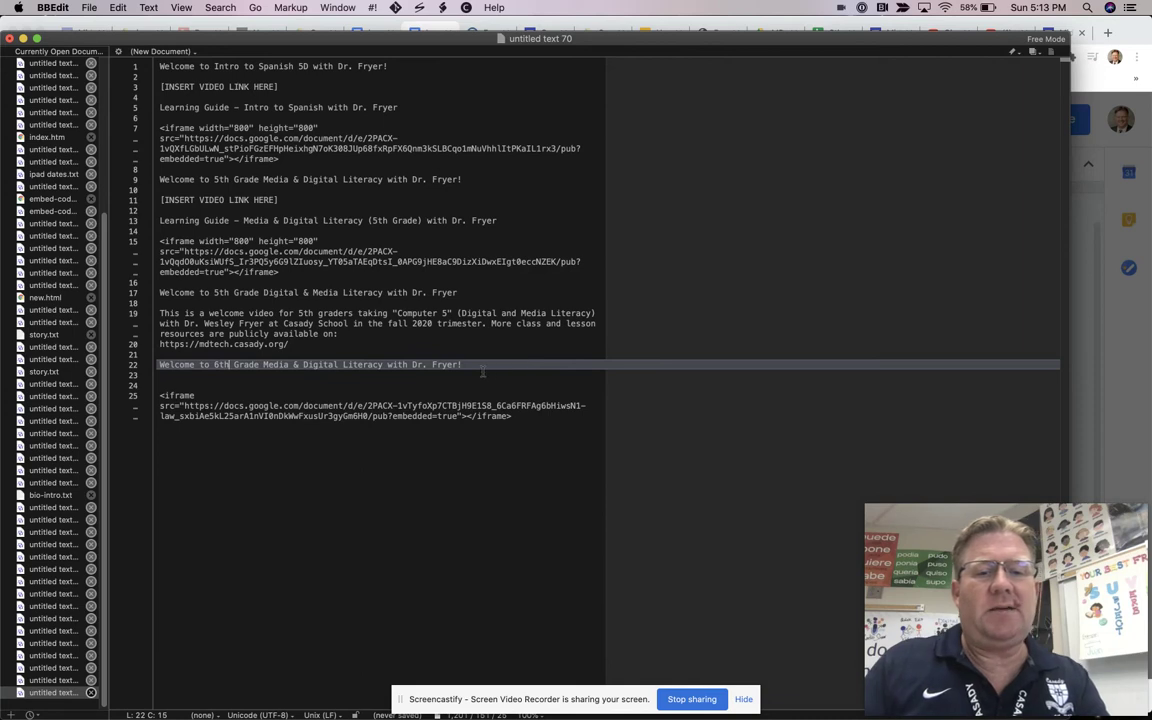
Copy the "[INSERT VIDEO LINK HERE]" and 5th-grade Learning Guide lines below the 6th-grade welcome line, leaving one blank line before the embed code.
{"action": "key", "text": "Return"}
{"action": "key", "text": "Return"}
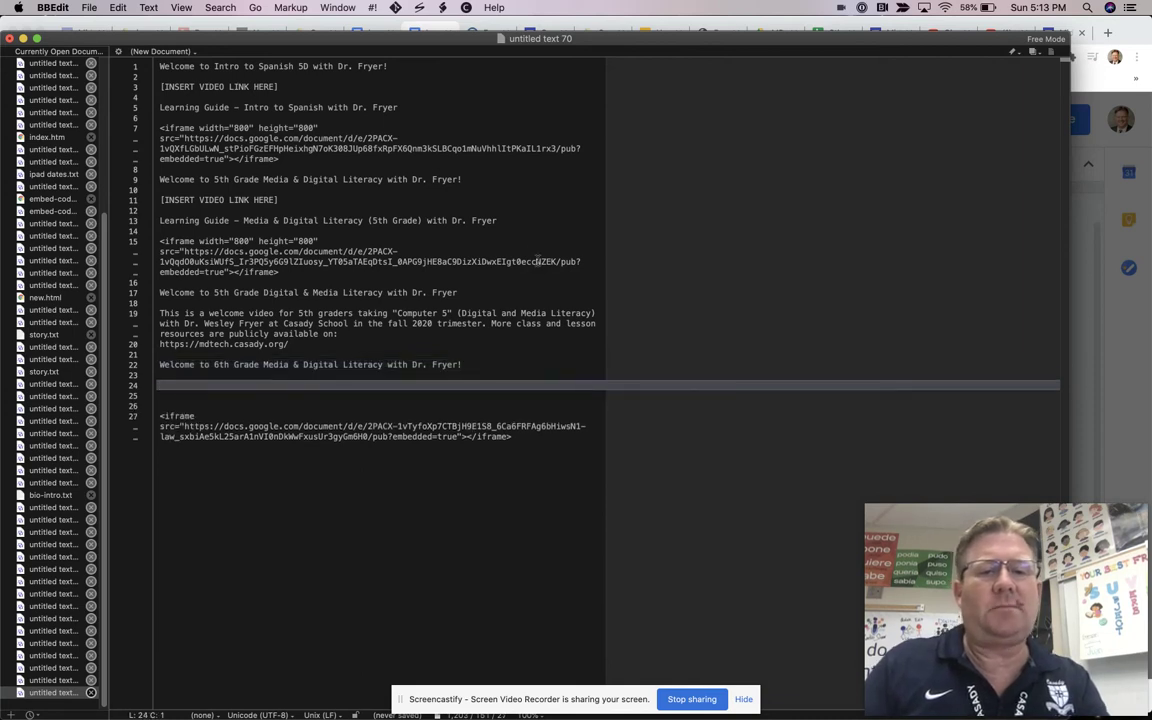
{"action": "left_click_drag", "start_coordinate": [500, 220], "coordinate": [160, 221]}
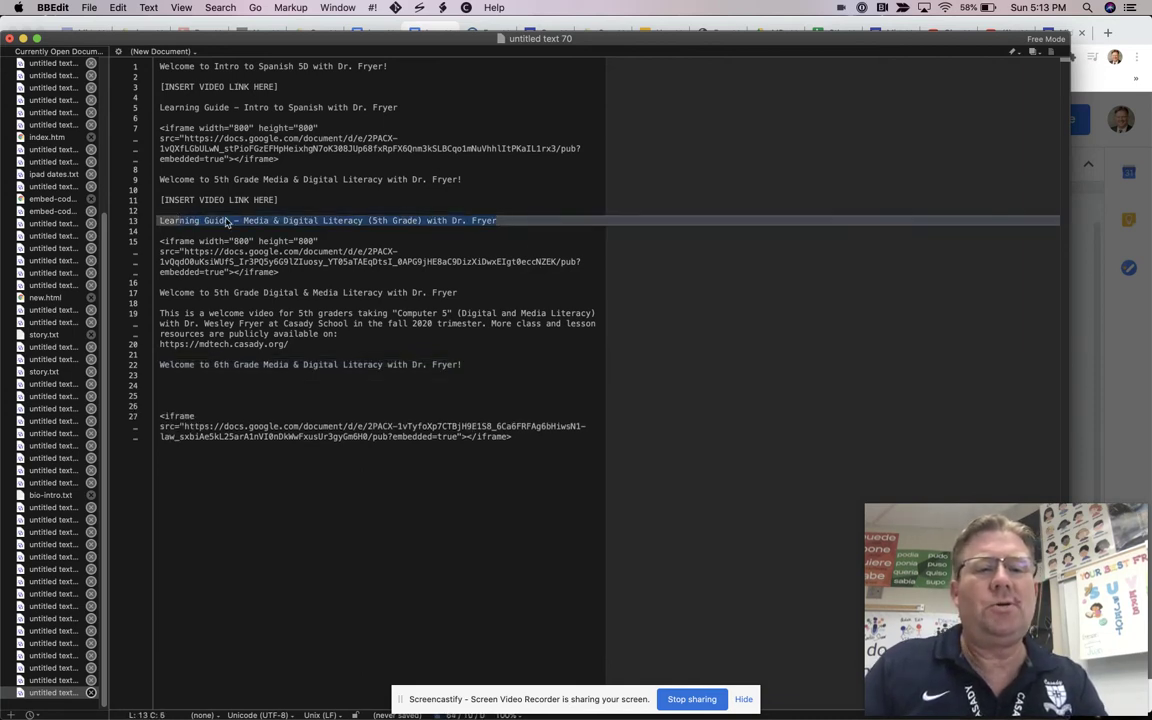
{"action": "left_click", "coordinate": [314, 220]}
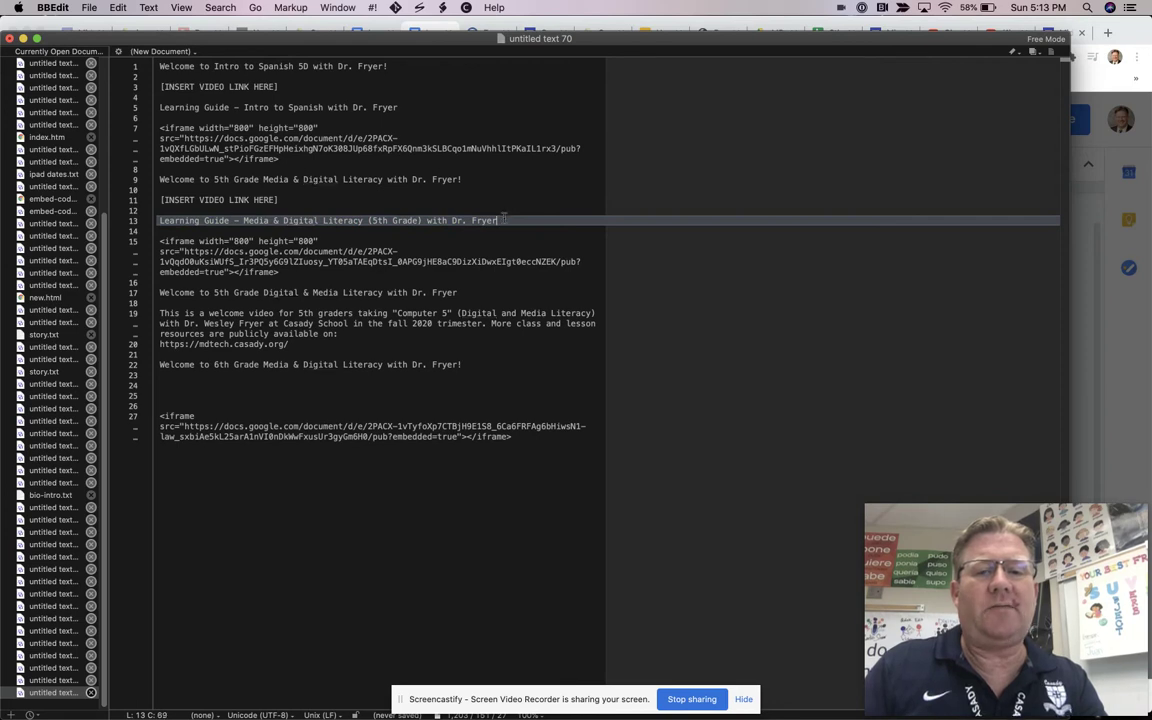
{"action": "left_click_drag", "start_coordinate": [504, 219], "coordinate": [161, 200]}
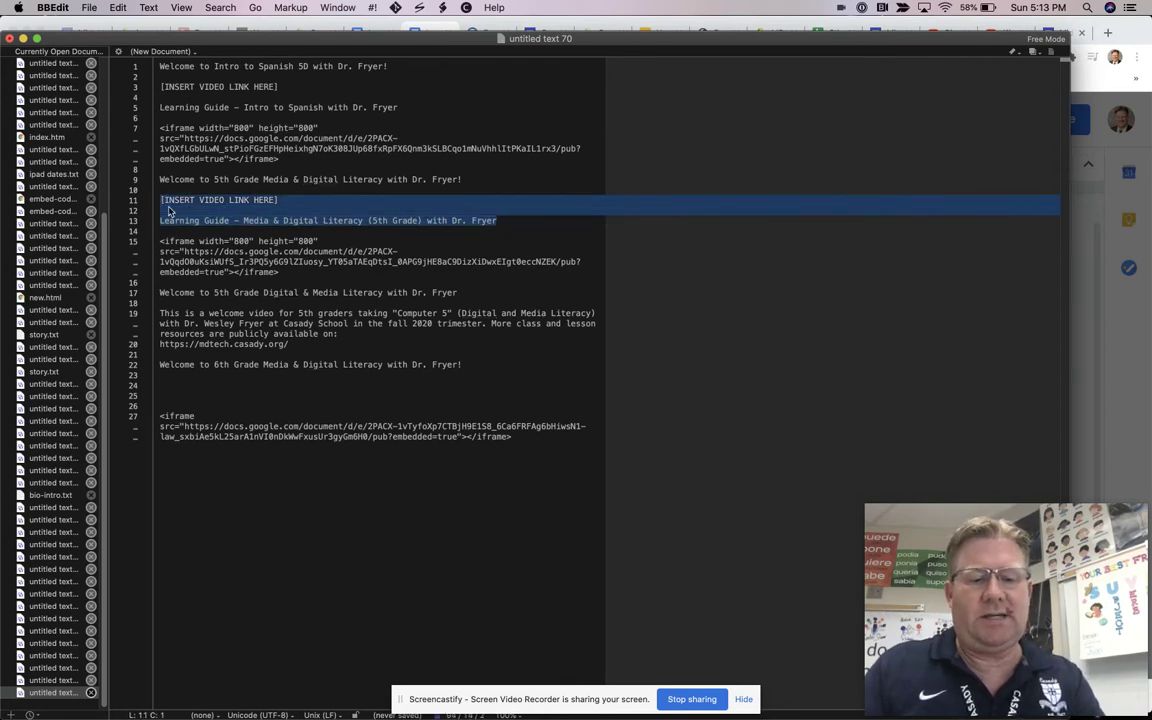
{"action": "left_click", "coordinate": [213, 383]}
{"action": "key", "text": "super+v"}
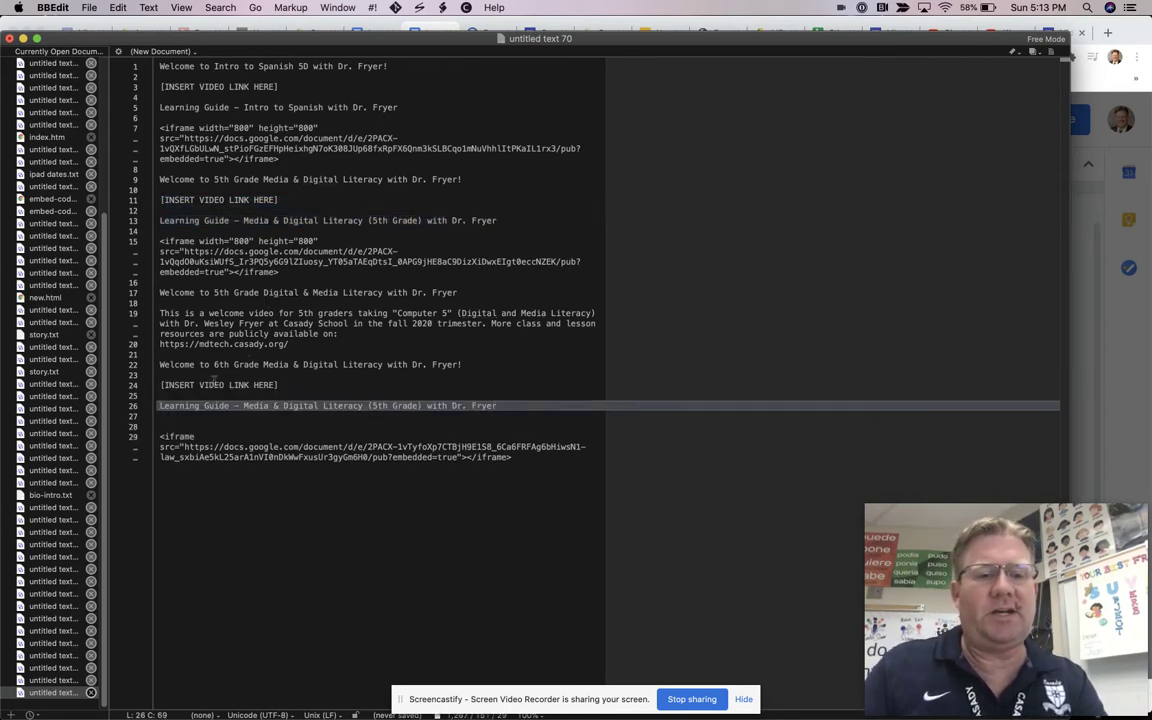
{"action": "key", "text": "Down"}
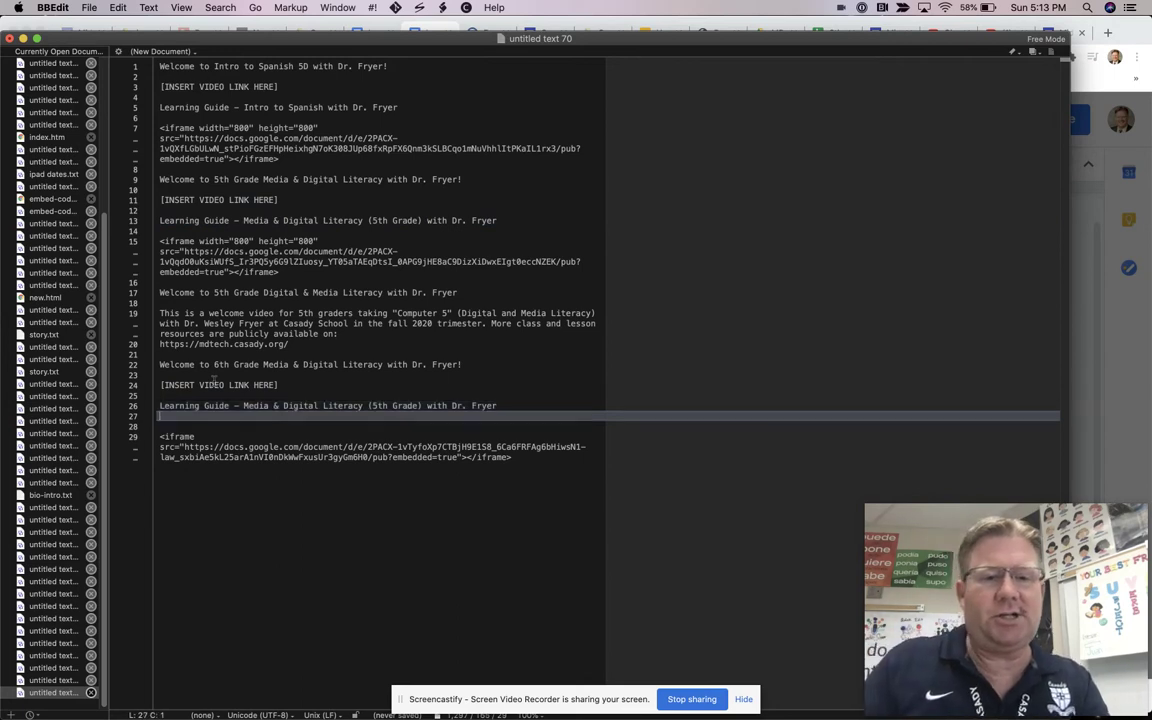
{"action": "key", "text": "BackSpace"}
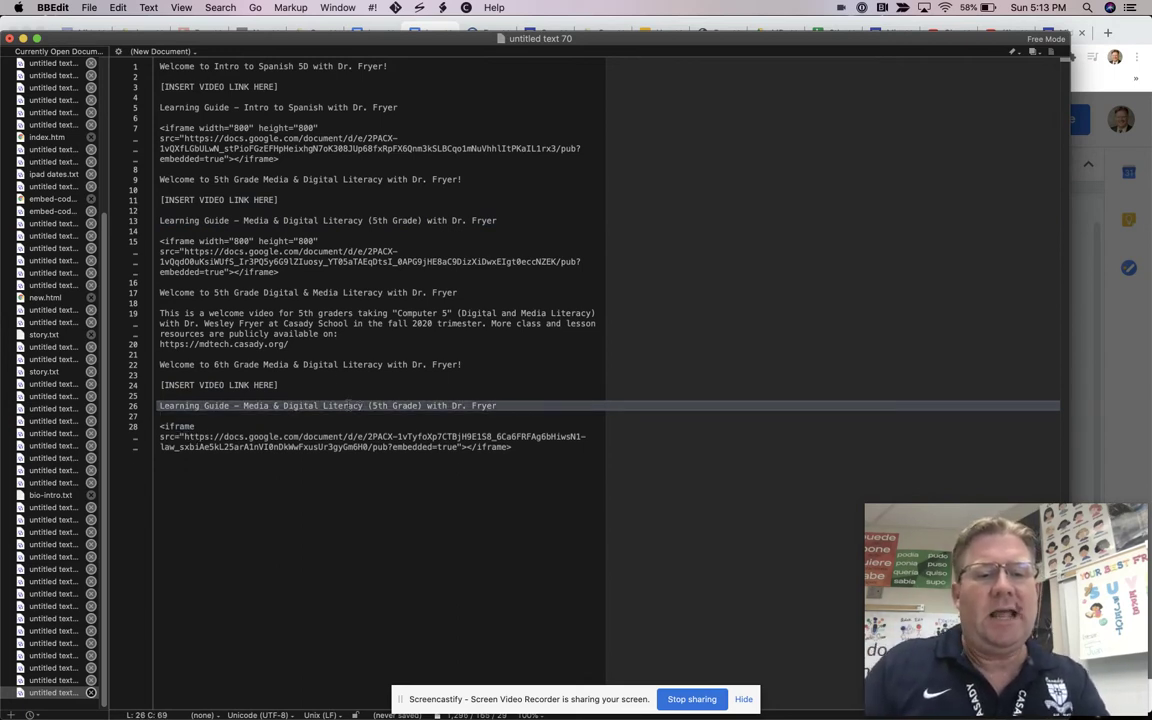
Change the grade in the Learning Guide line on line 26 to "6h" and copy the whole line.
{"action": "left_click", "coordinate": [380, 408]}
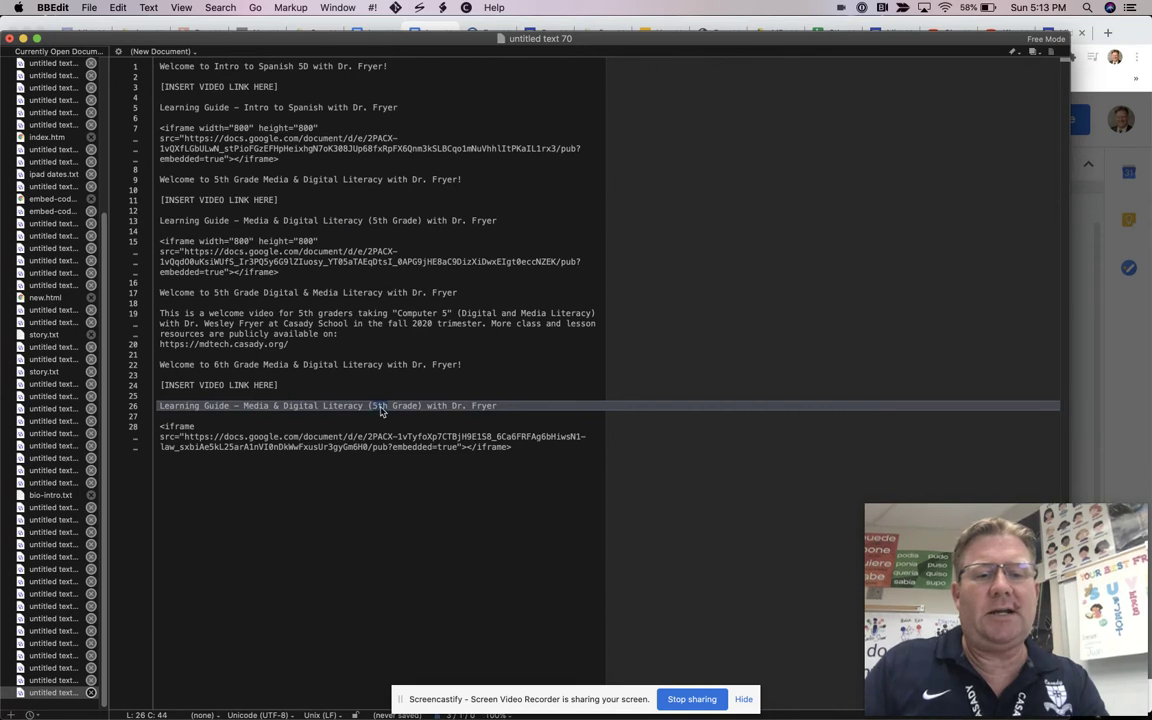
{"action": "key", "text": "BackSpace"}
{"action": "key", "text": "BackSpace"}
{"action": "type", "text": "6"}
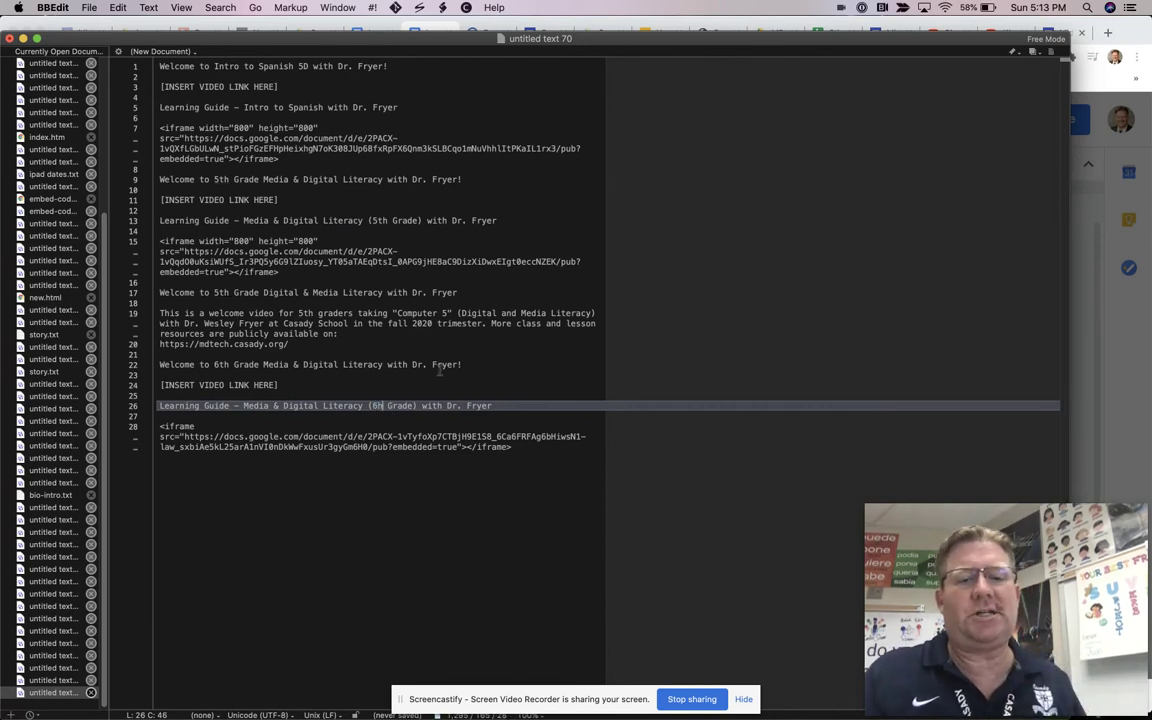
{"action": "type", "text": "t"}
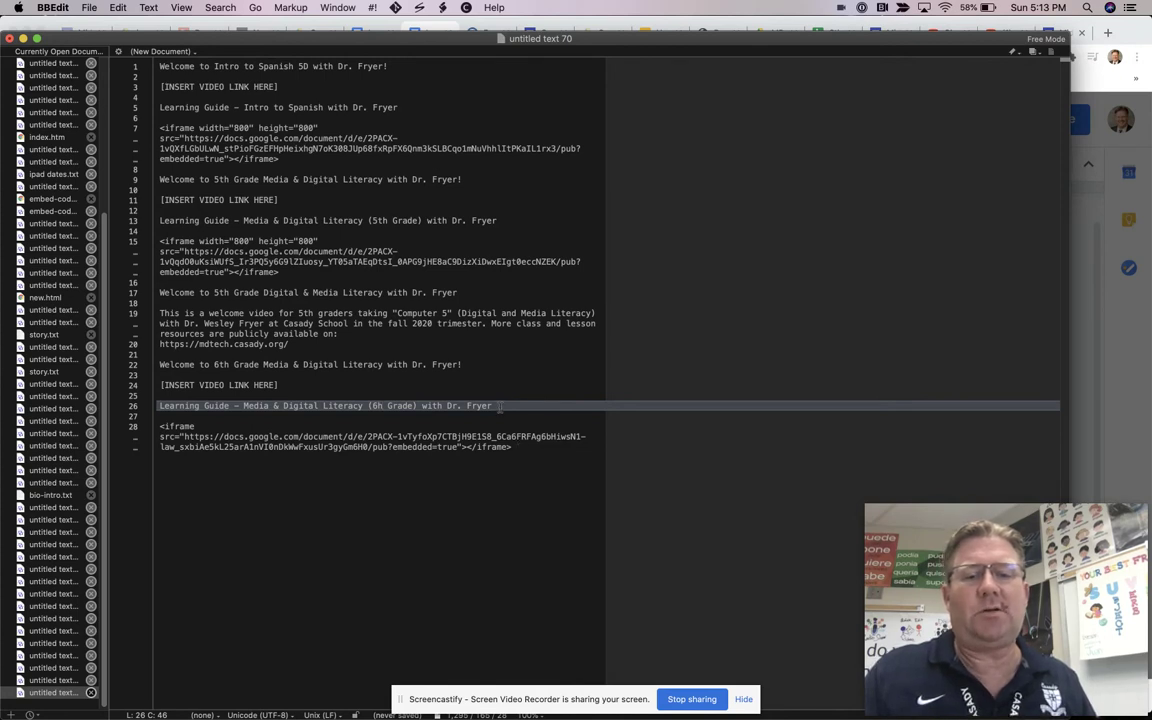
{"action": "key", "text": "shift+Down"}
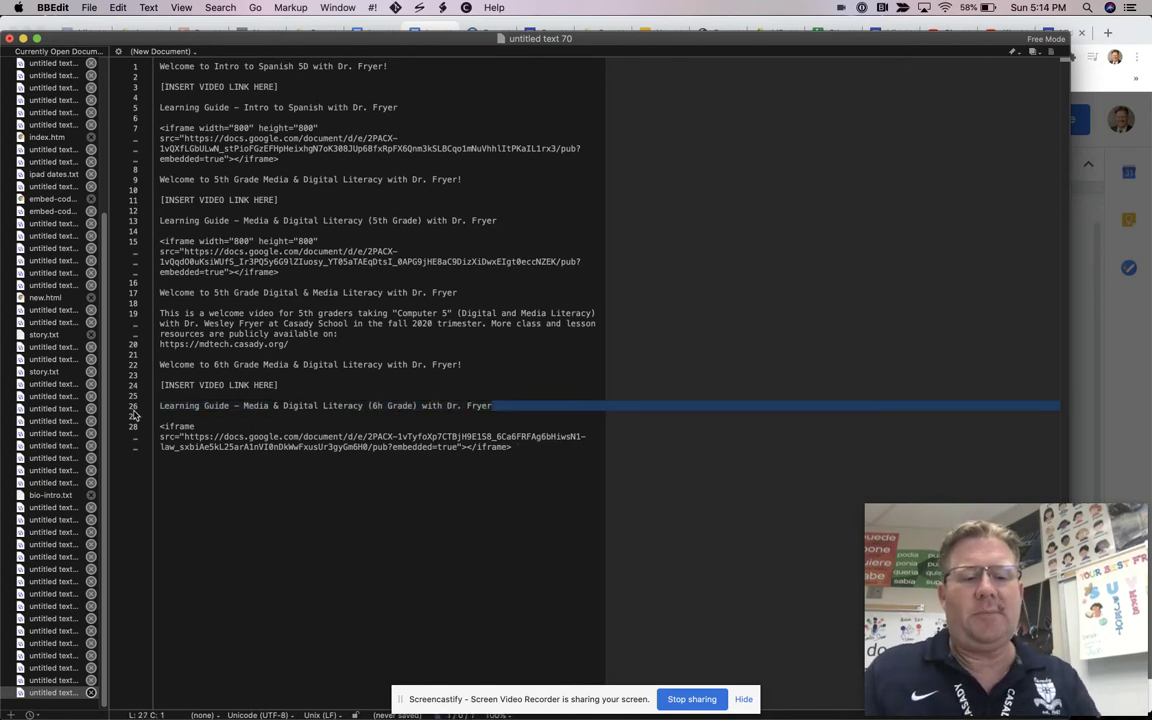
{"action": "left_click", "coordinate": [134, 407]}
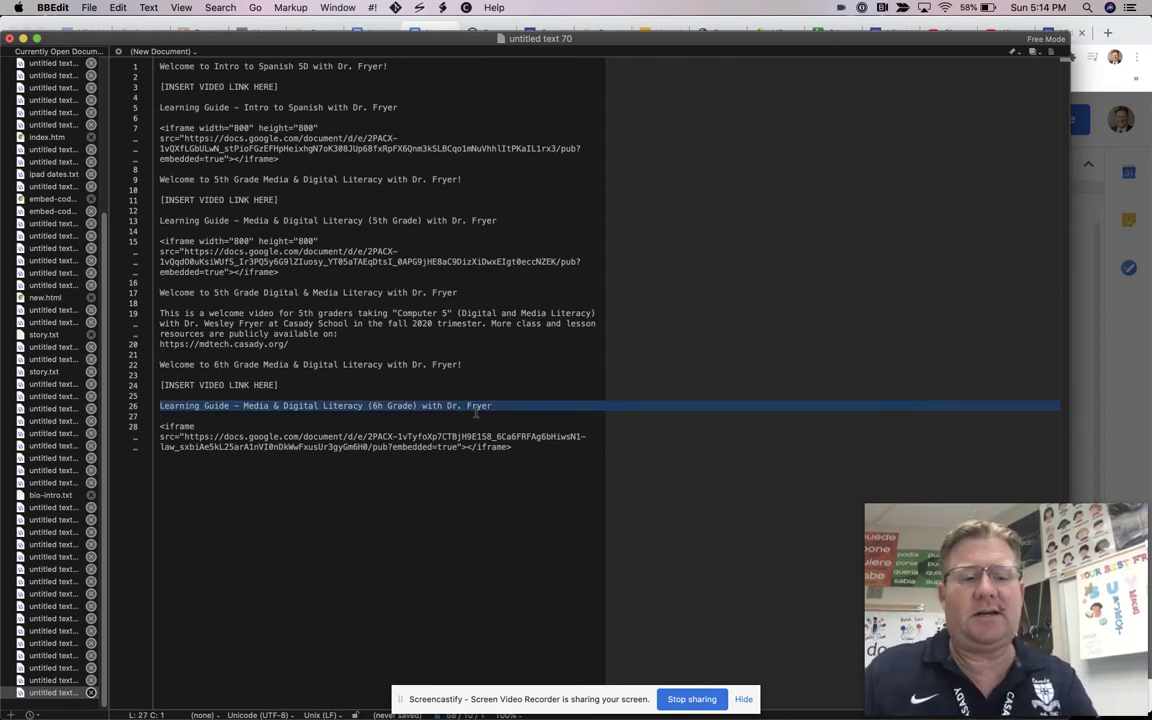
Switch to Chrome, dismiss the publishing dialog, and open the Computer 6 - 1 (6th Elect 1) class bulletin board in edit mode.
{"action": "key", "text": "super+Tab"}
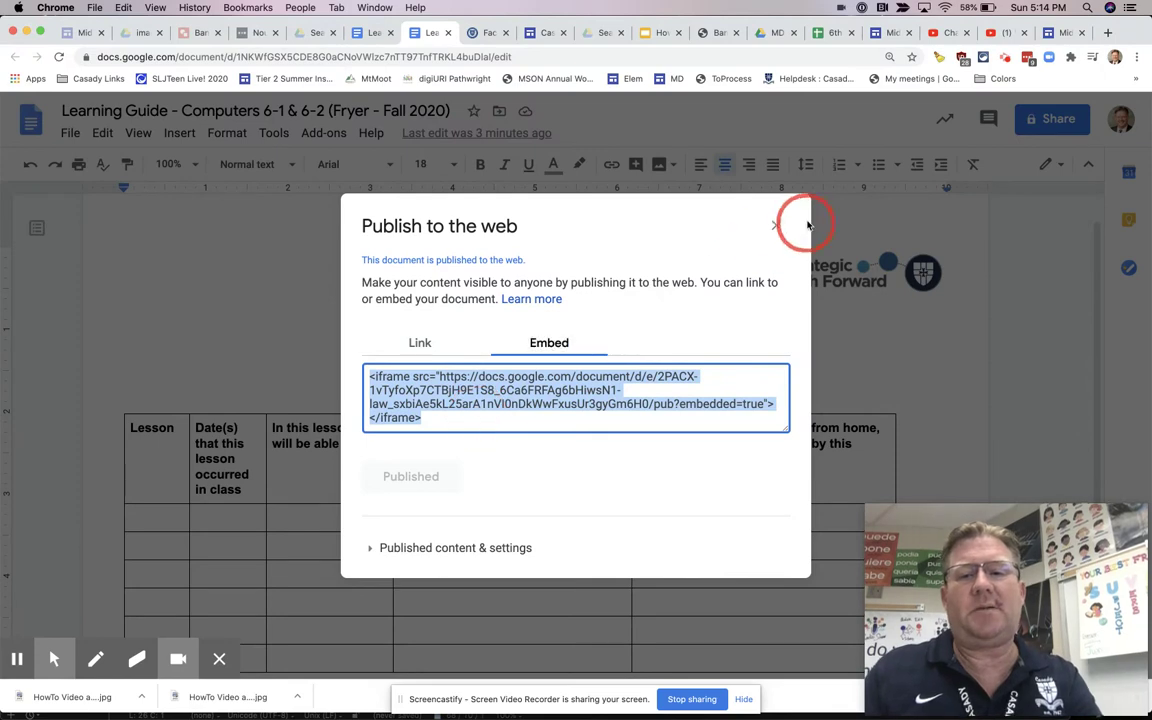
{"action": "left_click", "coordinate": [777, 228]}
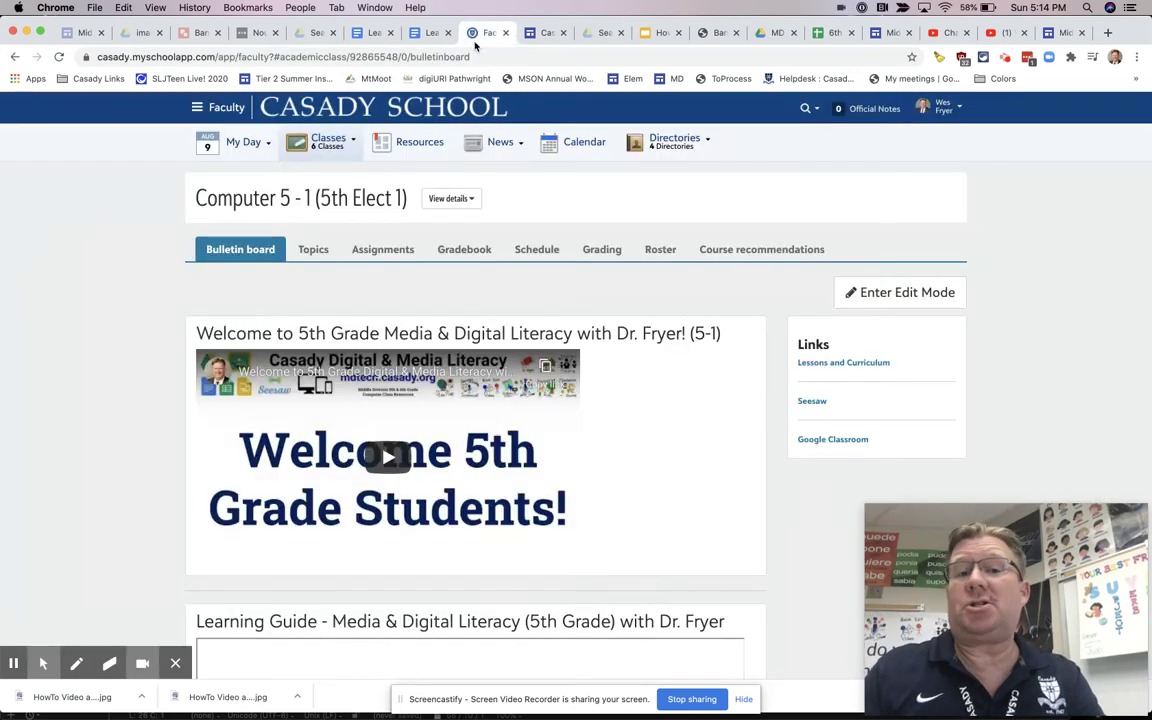
{"action": "left_click", "coordinate": [480, 33]}
{"action": "mouse_move", "coordinate": [319, 159]}
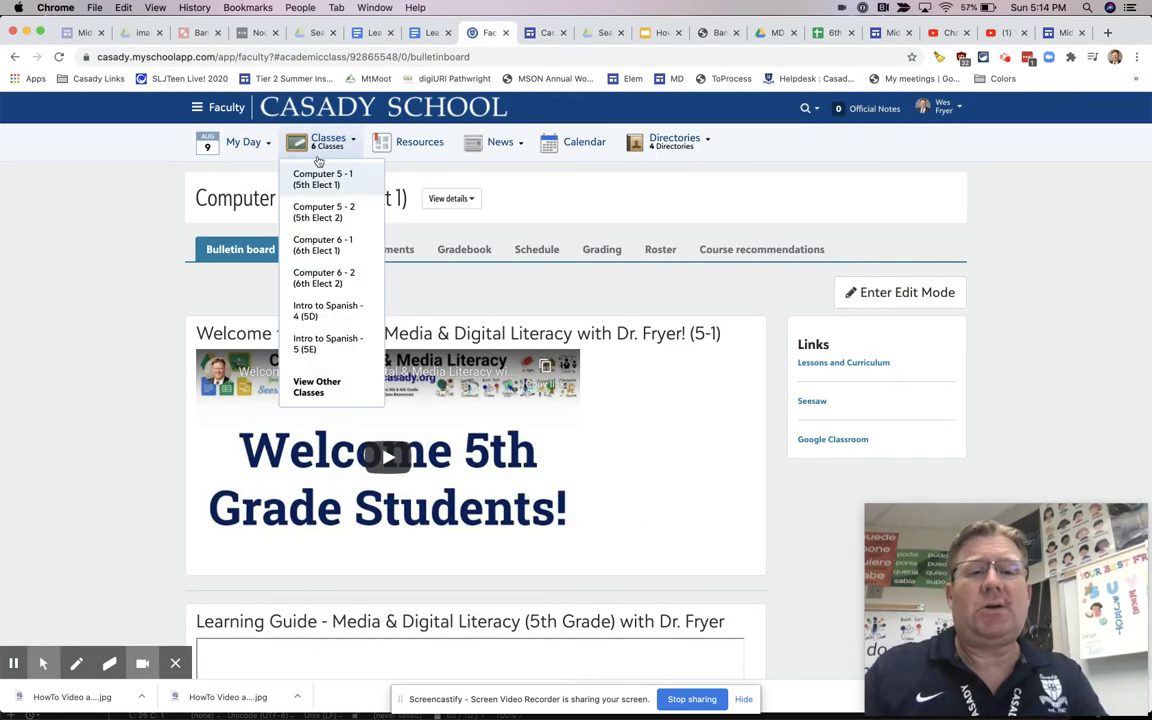
{"action": "left_click", "coordinate": [327, 241]}
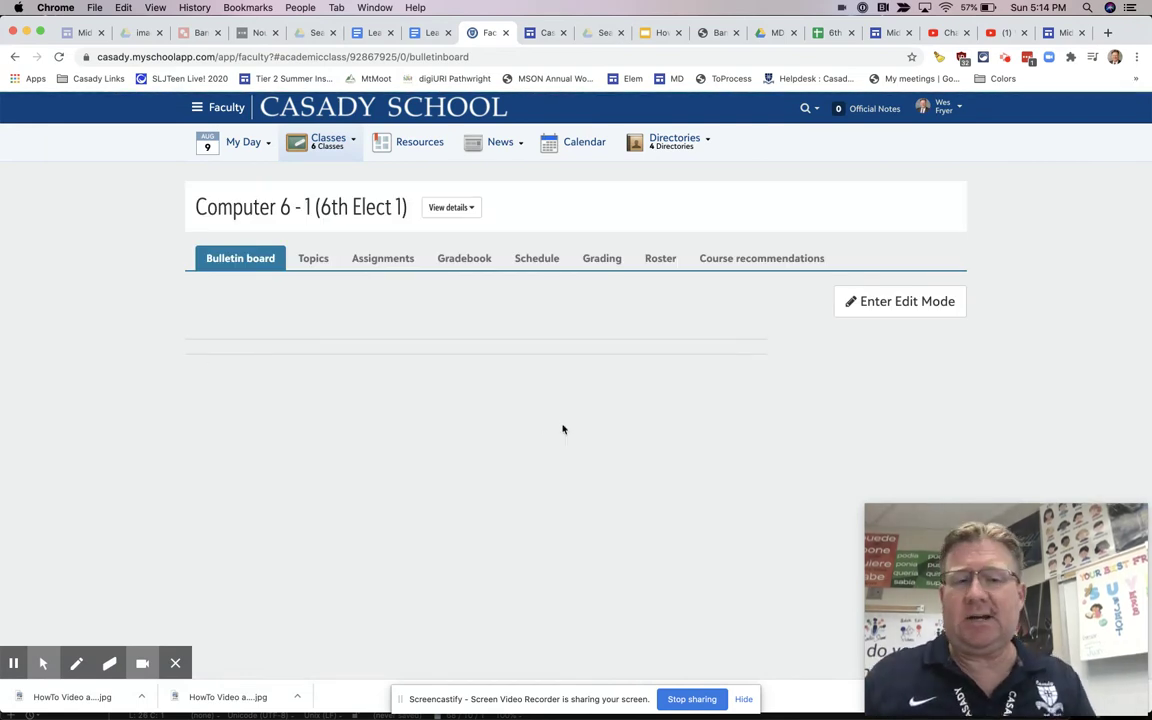
{"action": "left_click", "coordinate": [883, 310]}
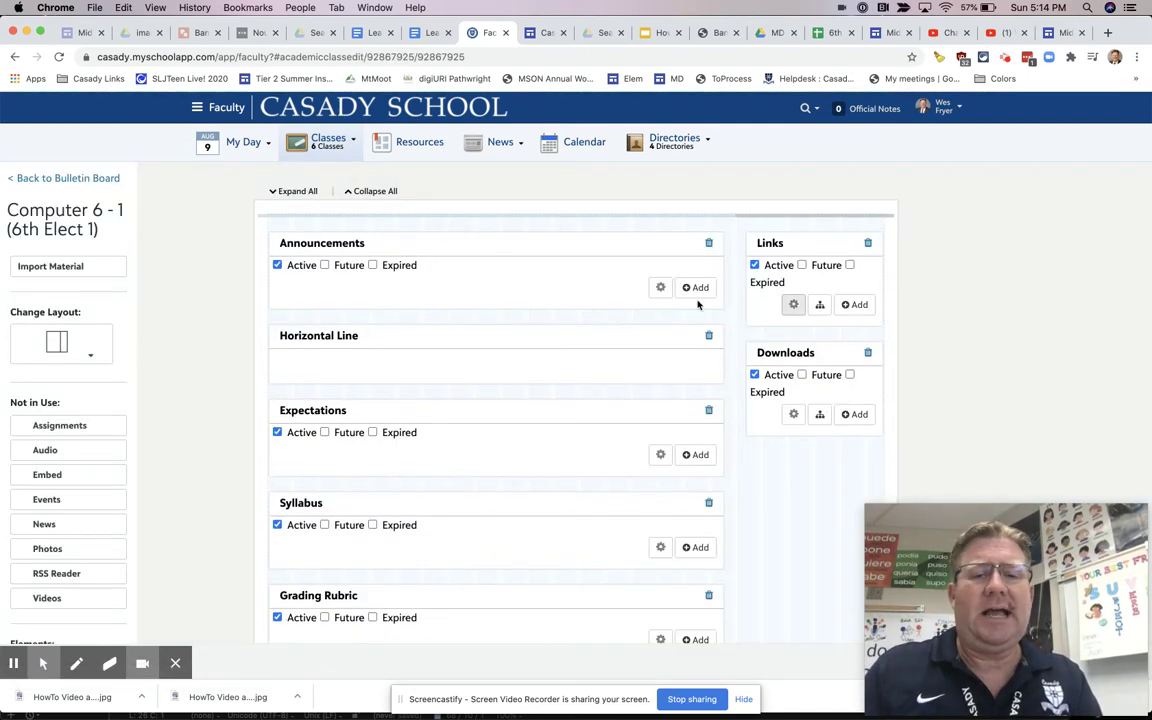
Remove the Announcements, Expectations, Syllabus and Grading Rubric blocks from the bulletin board layout.
{"action": "left_click", "coordinate": [709, 246]}
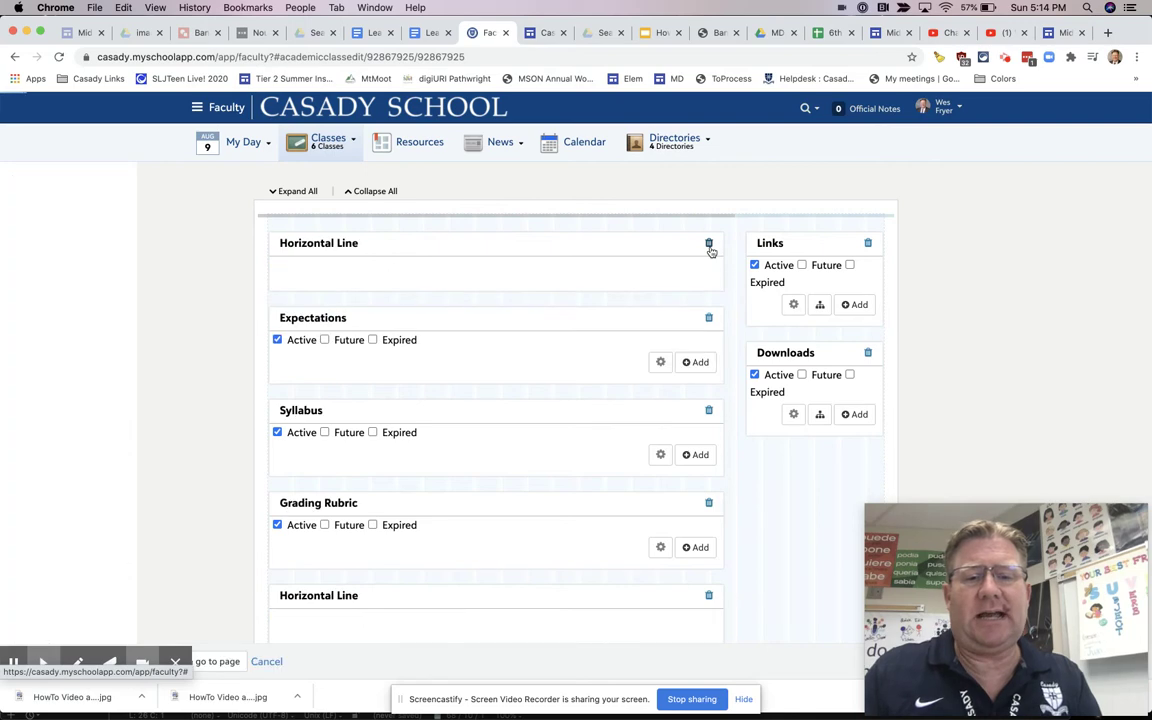
{"action": "left_click", "coordinate": [709, 319]}
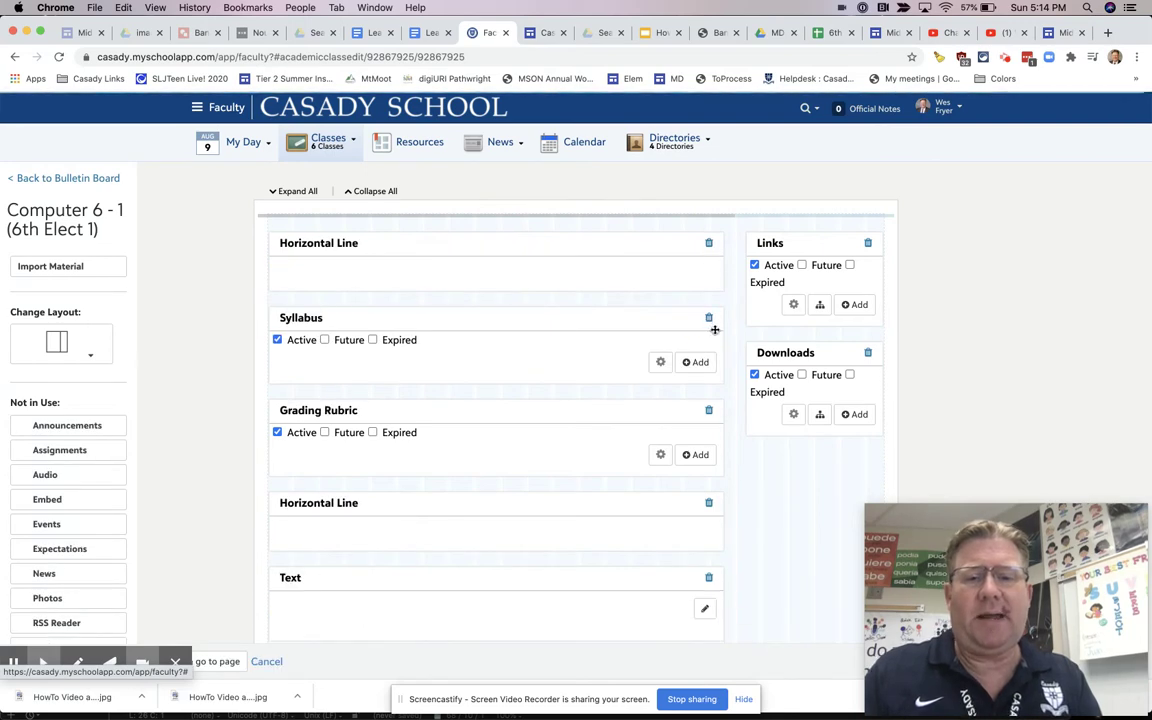
{"action": "left_click", "coordinate": [709, 319]}
{"action": "left_click", "coordinate": [709, 319]}
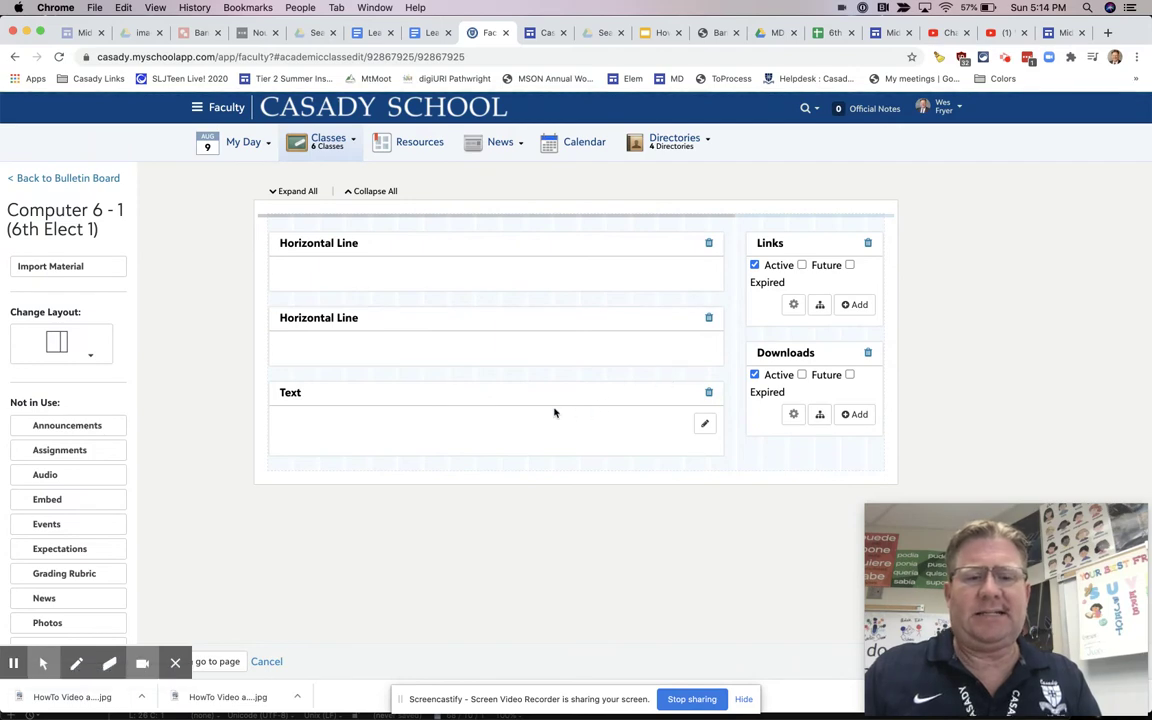
Move the Text block above the horizontal lines, and remove the Downloads block and the lower Horizontal Line.
{"action": "left_click", "coordinate": [545, 399]}
{"action": "left_click_drag", "start_coordinate": [522, 398], "coordinate": [519, 237]}
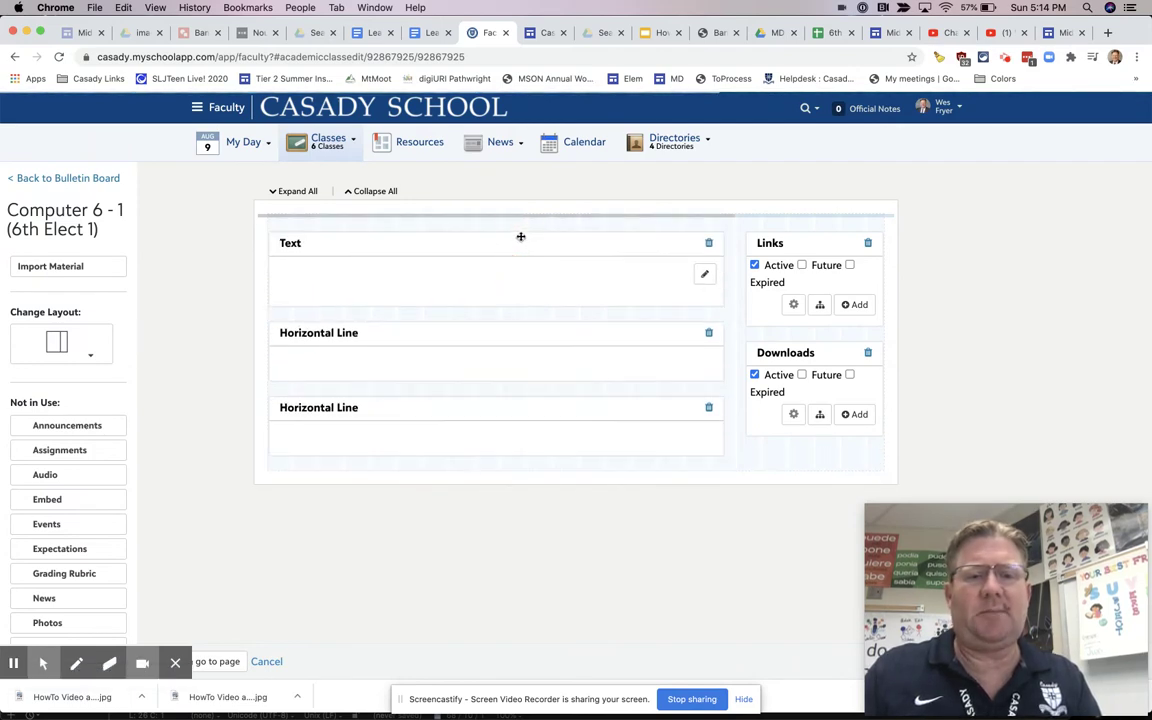
{"action": "left_click", "coordinate": [867, 353]}
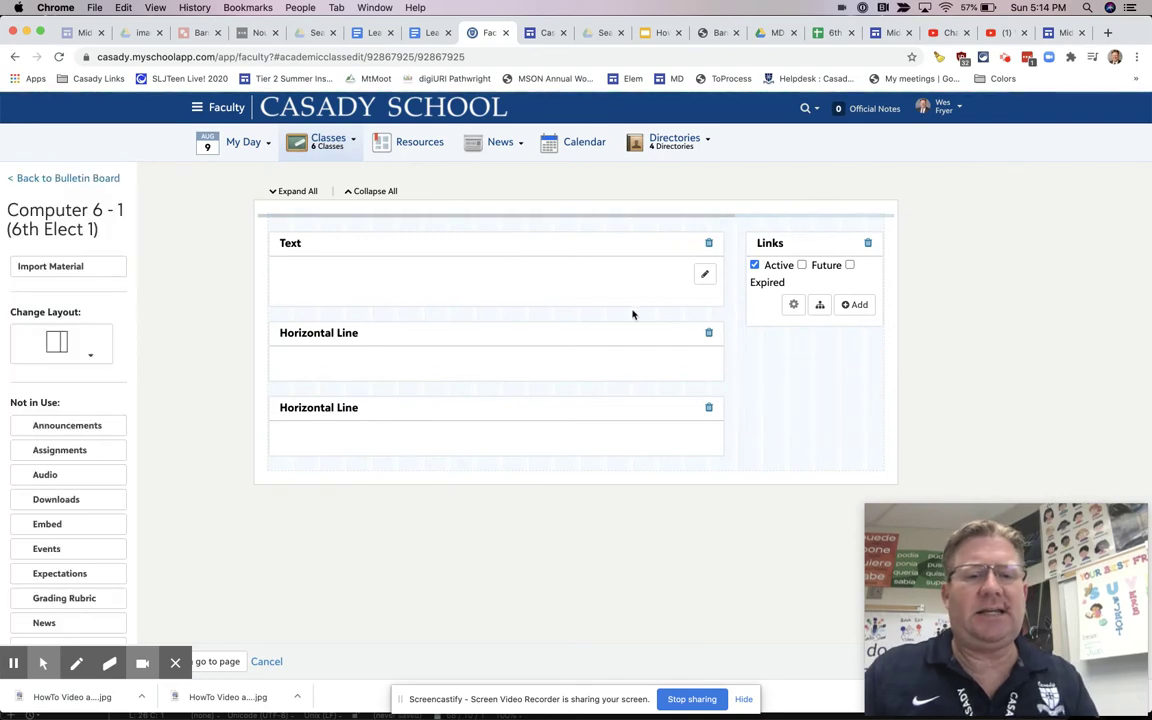
{"action": "left_click", "coordinate": [709, 407]}
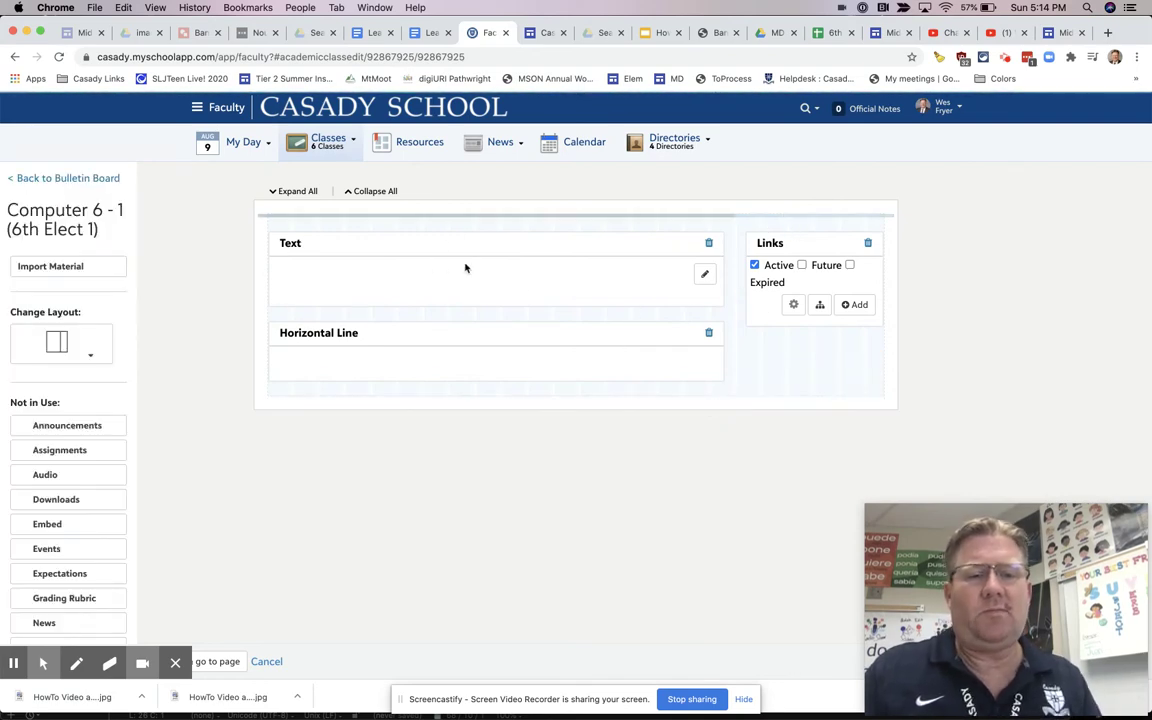
{"action": "left_click", "coordinate": [705, 274]}
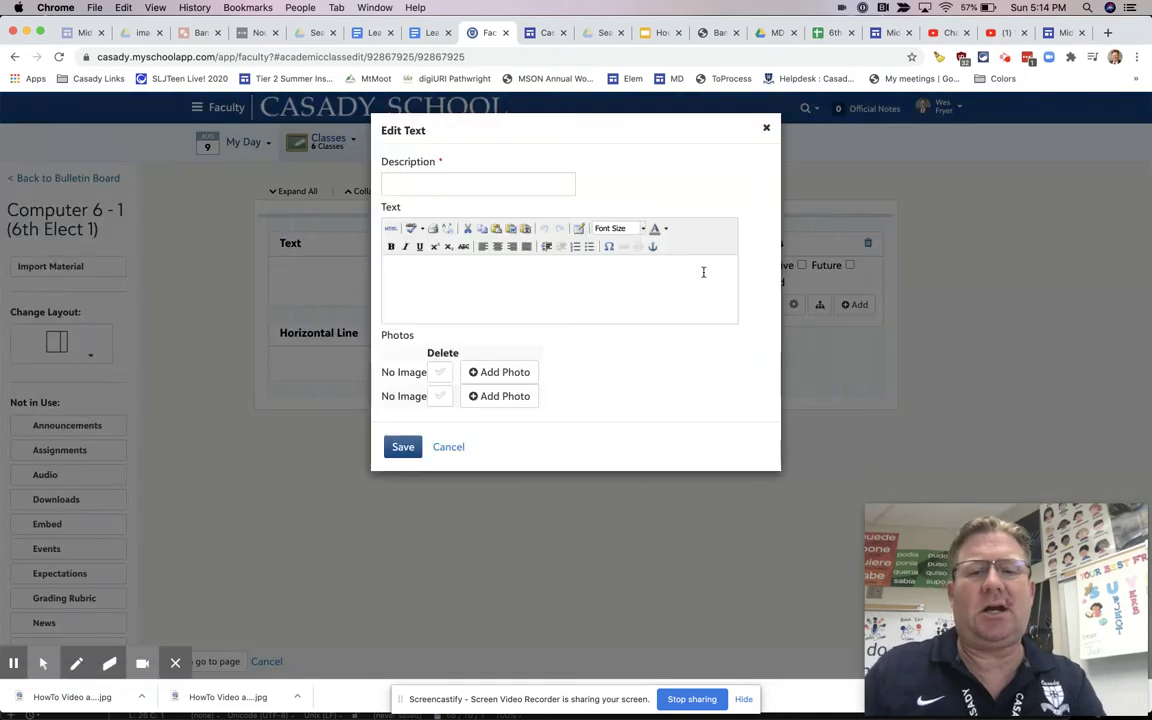
{"action": "left_click", "coordinate": [458, 184]}
{"action": "type", "text": "Digital Literacy (6th Grade) with Dr. Fryer"}
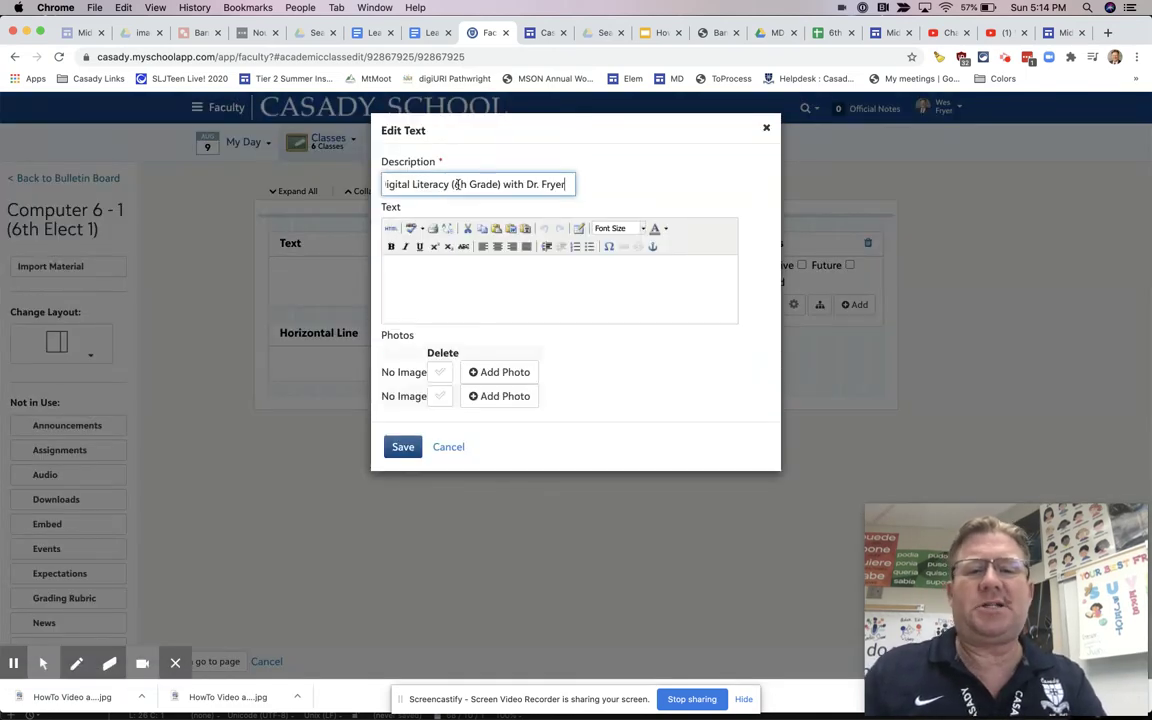
{"action": "left_click_drag", "start_coordinate": [410, 185], "coordinate": [347, 183]}
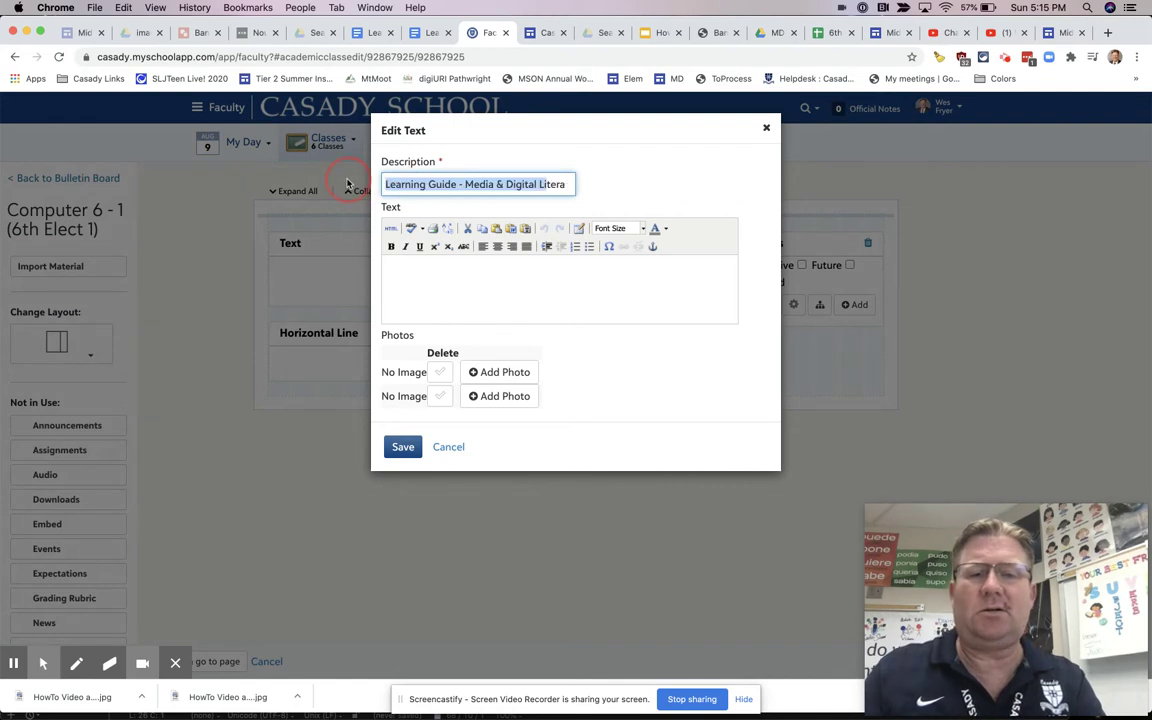
{"action": "left_click", "coordinate": [476, 184]}
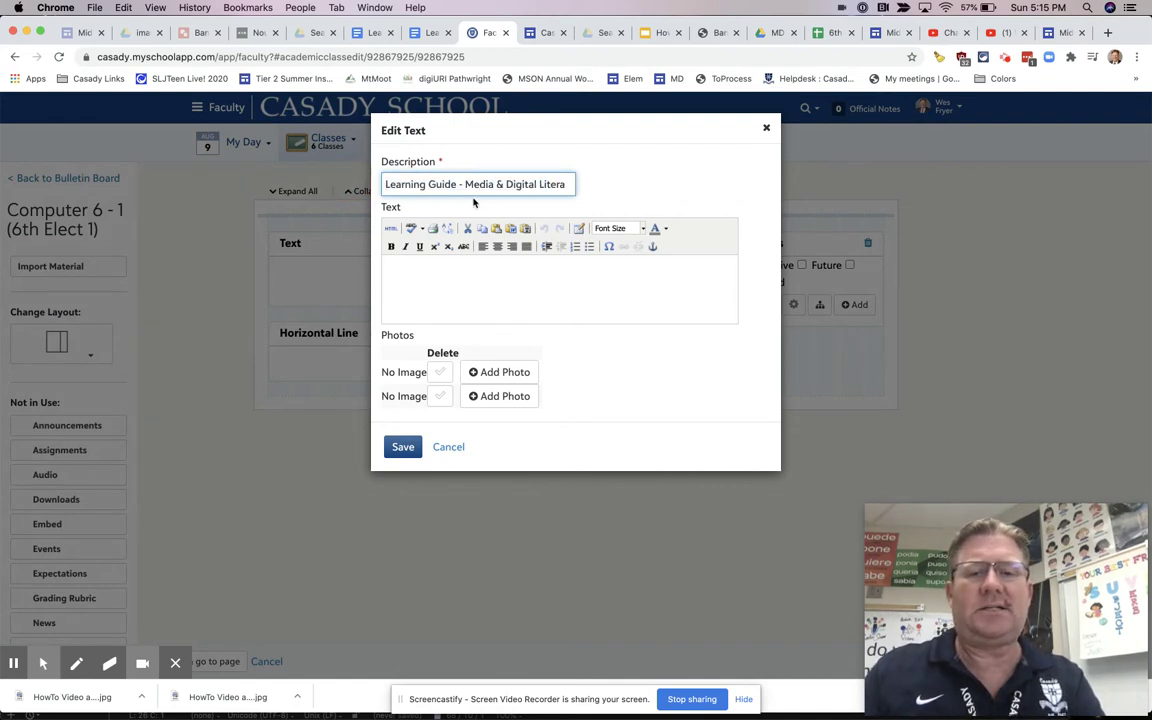
{"action": "left_click", "coordinate": [446, 447]}
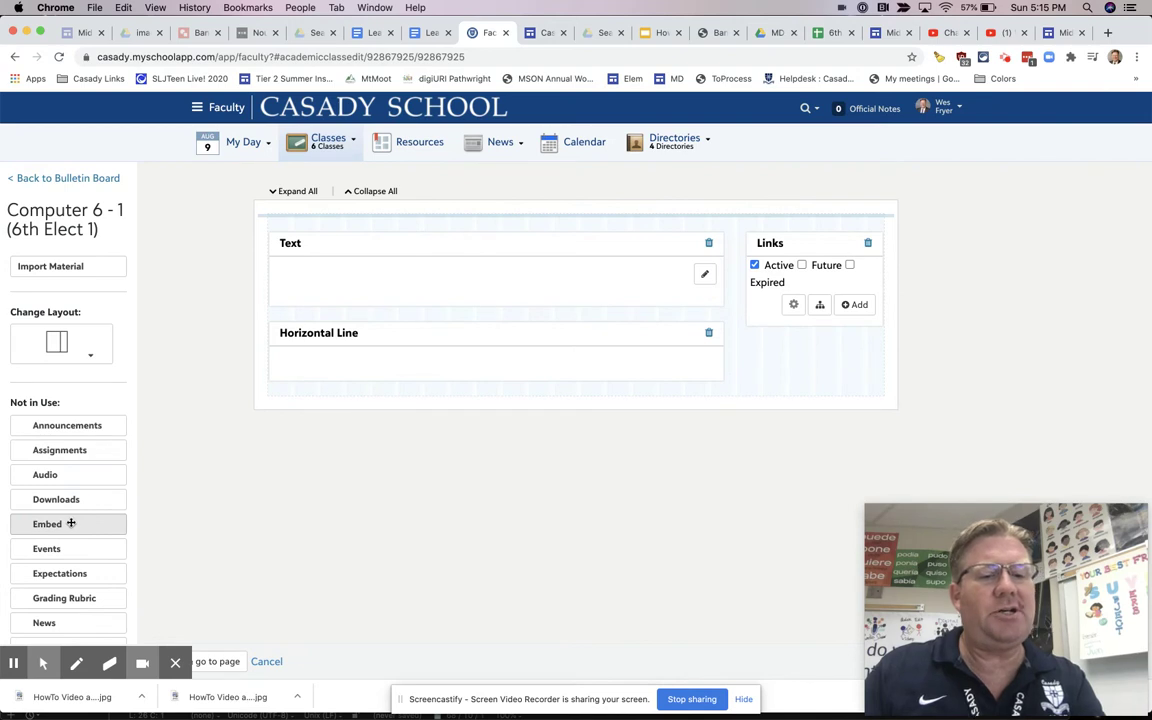
Add an Embed block below the Horizontal Line and paste the copied Learning Guide heading as its caption.
{"action": "mouse_move", "coordinate": [70, 523]}
{"action": "left_mouse_down"}
{"action": "mouse_move", "coordinate": [342, 393]}
{"action": "mouse_move", "coordinate": [314, 411]}
{"action": "left_mouse_up"}
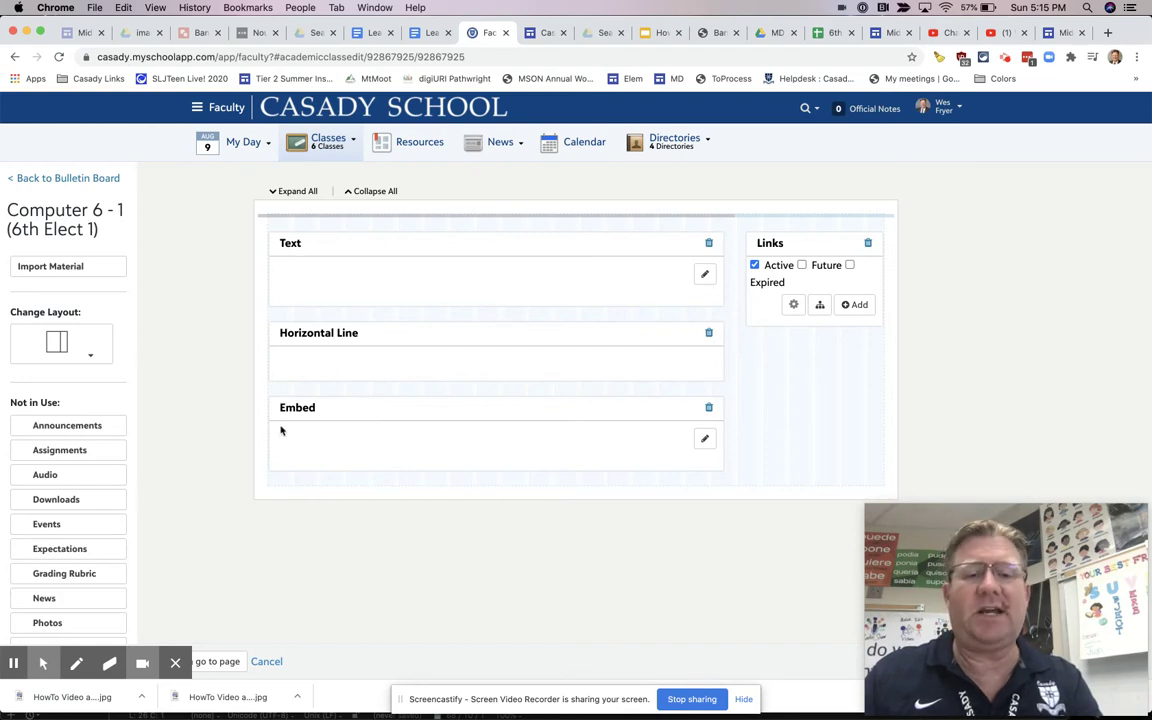
{"action": "left_click", "coordinate": [704, 438]}
{"action": "left_click", "coordinate": [434, 273]}
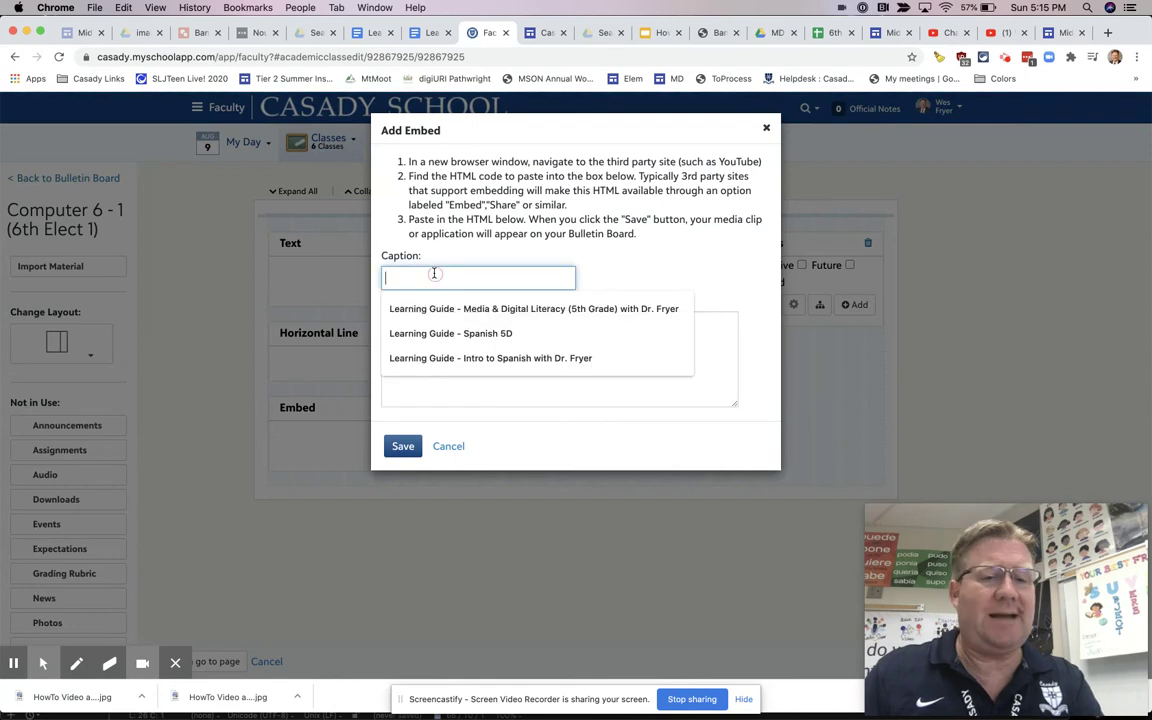
{"action": "key", "text": "super+v"}
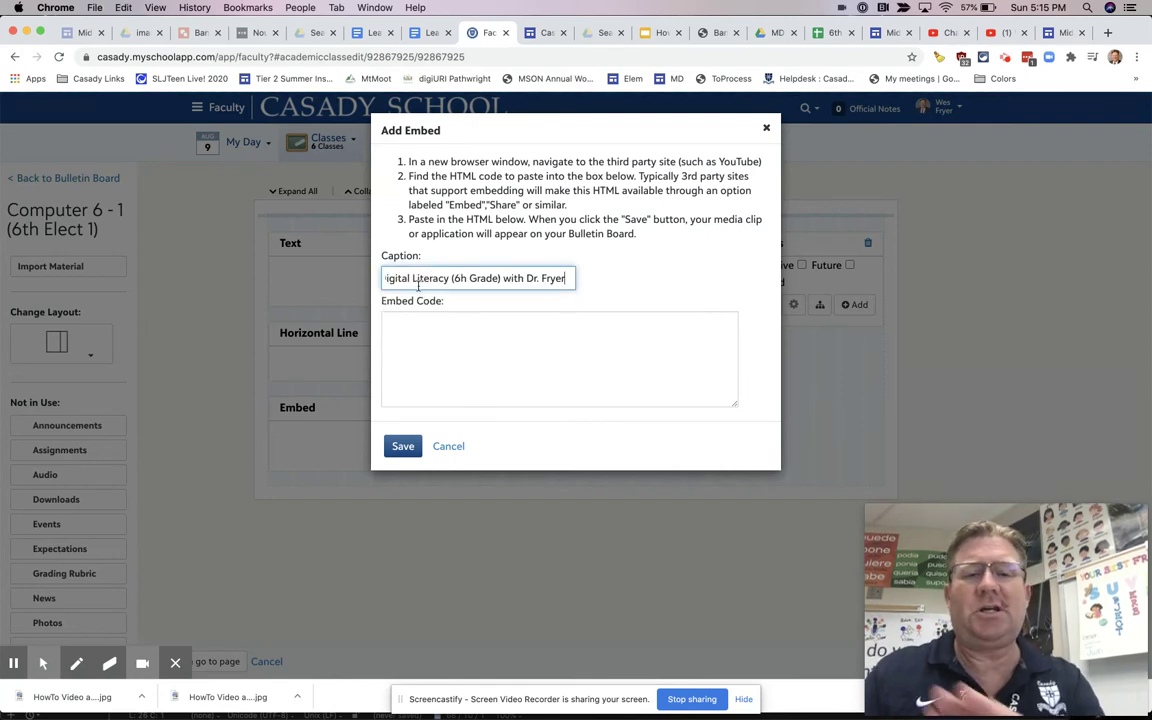
{"action": "left_click", "coordinate": [418, 337]}
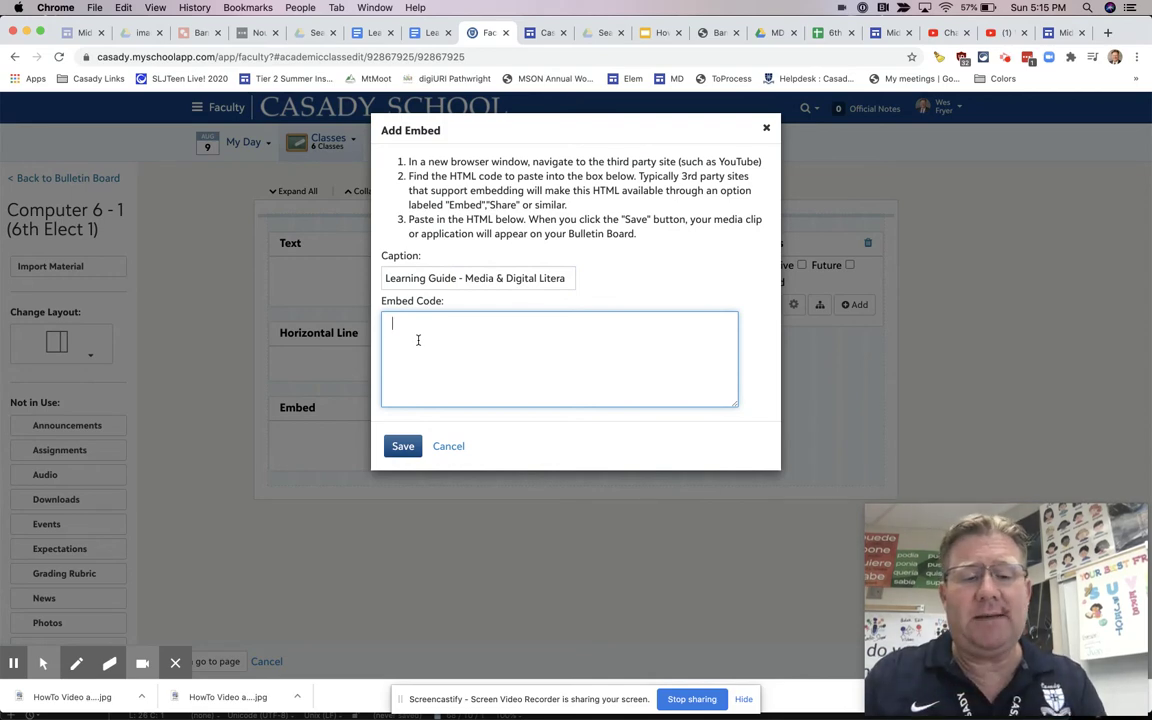
Switch to BBEdit and add width="800" height="800" to the iframe tag on line 28.
{"action": "key", "text": "super+Tab"}
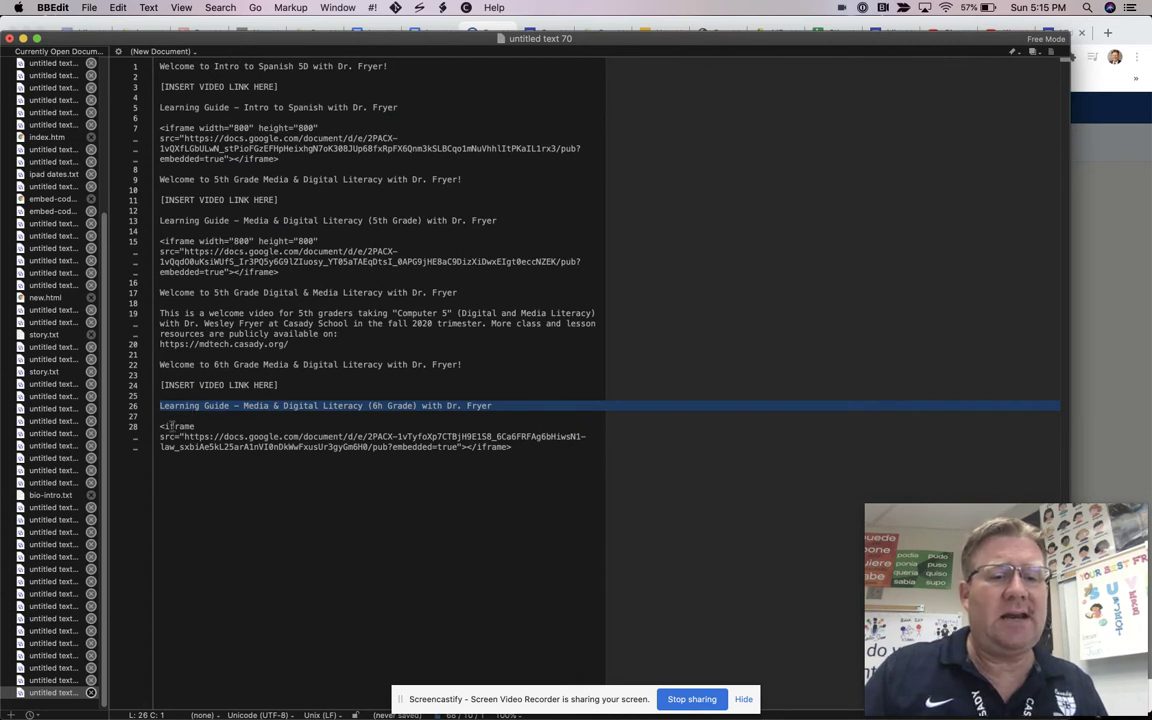
{"action": "left_click", "coordinate": [205, 426]}
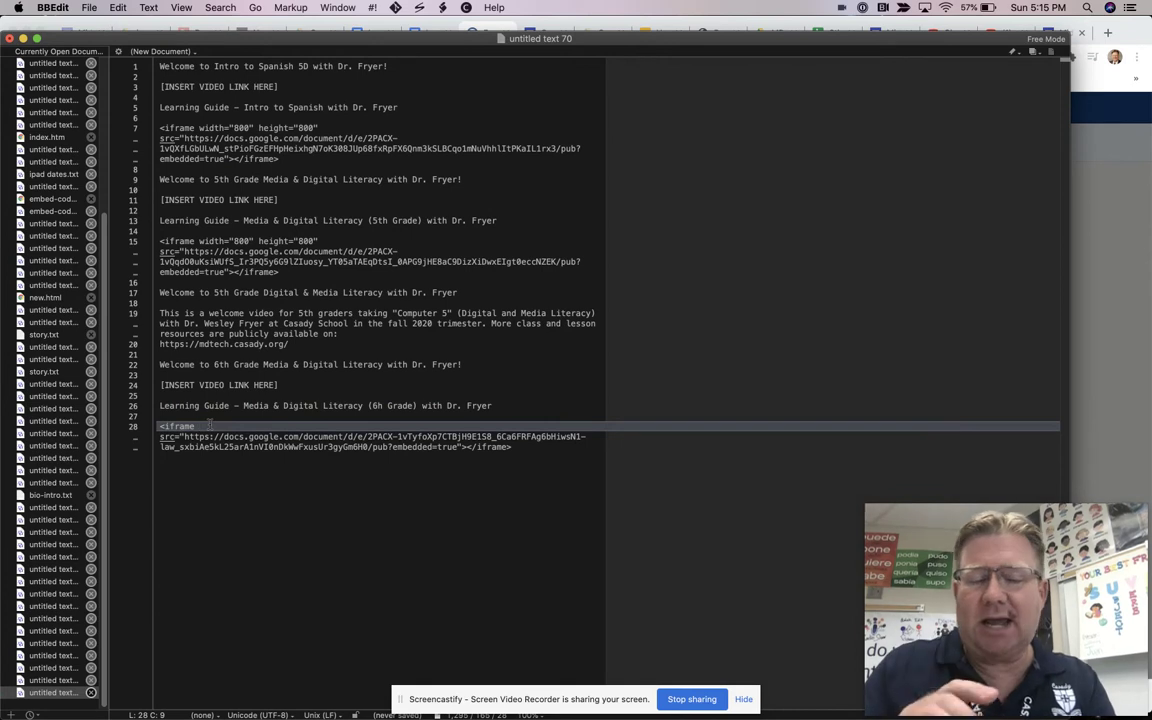
{"action": "type", "text": "width=\""}
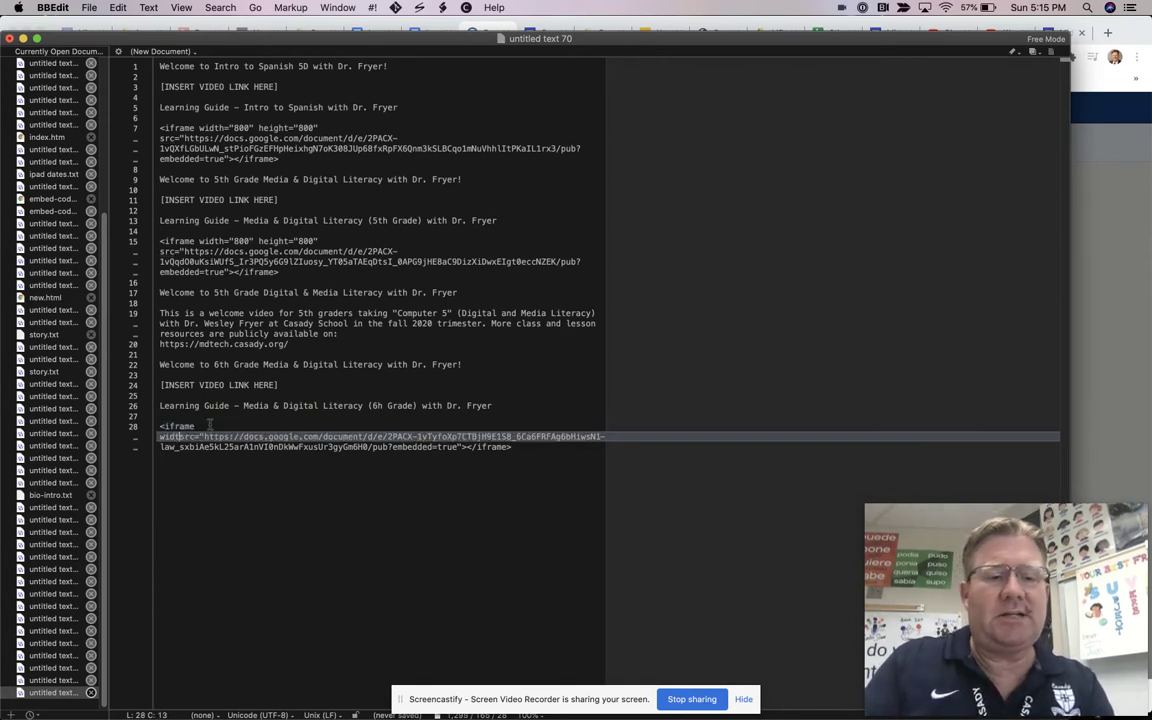
{"action": "type", "text": "8"}
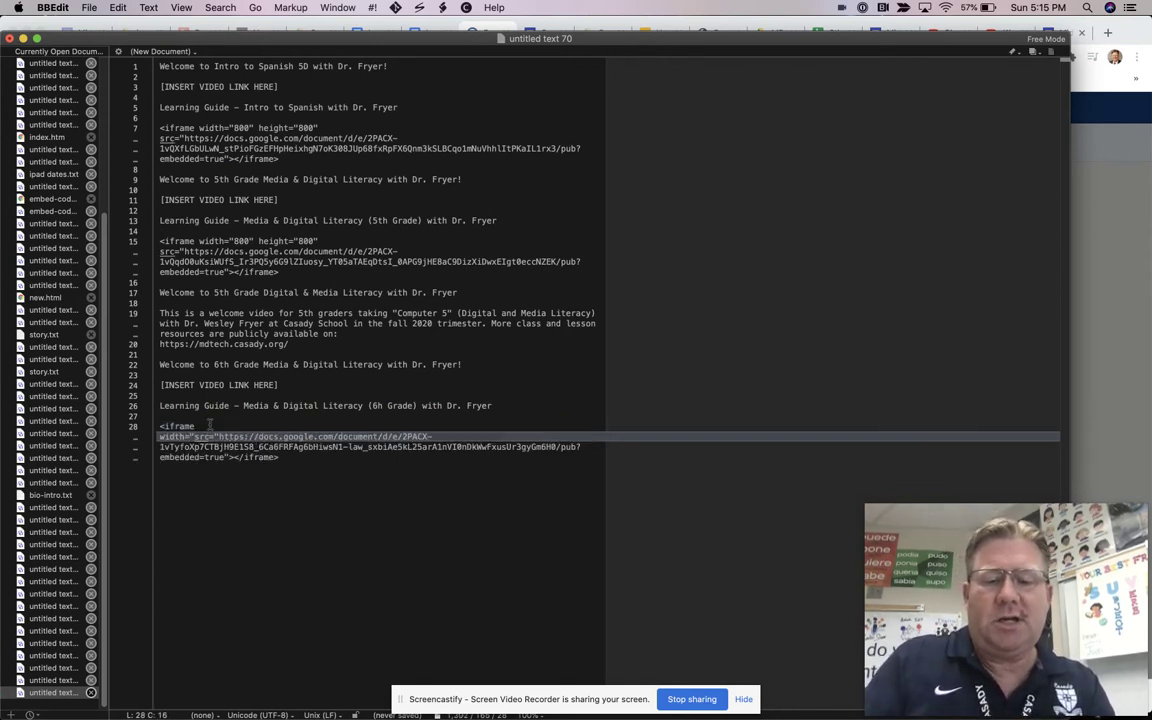
{"action": "type", "text": "80"}
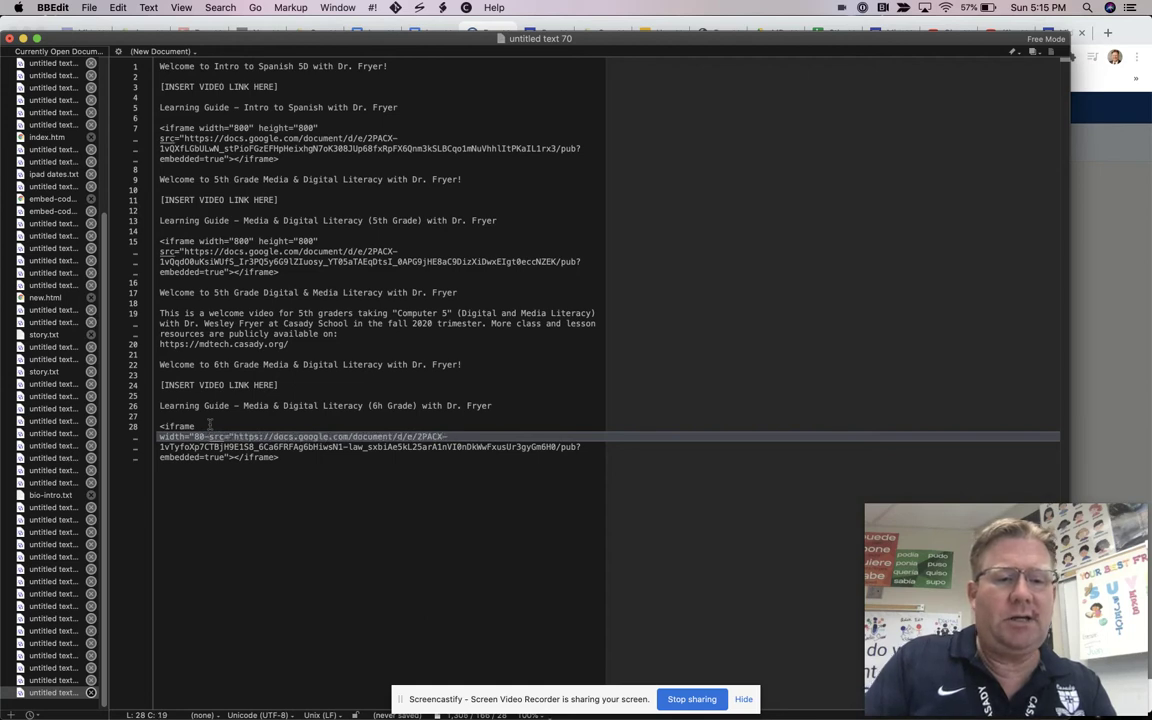
{"action": "type", "text": "0\" heig"}
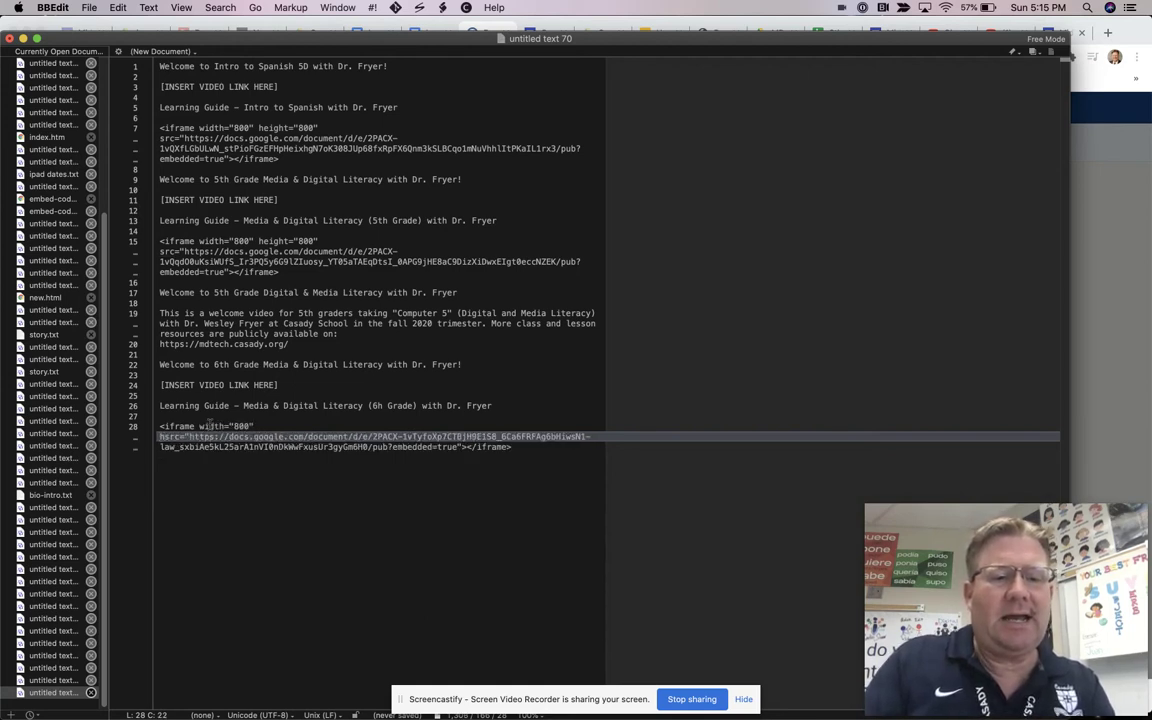
{"action": "type", "text": "ht=\""}
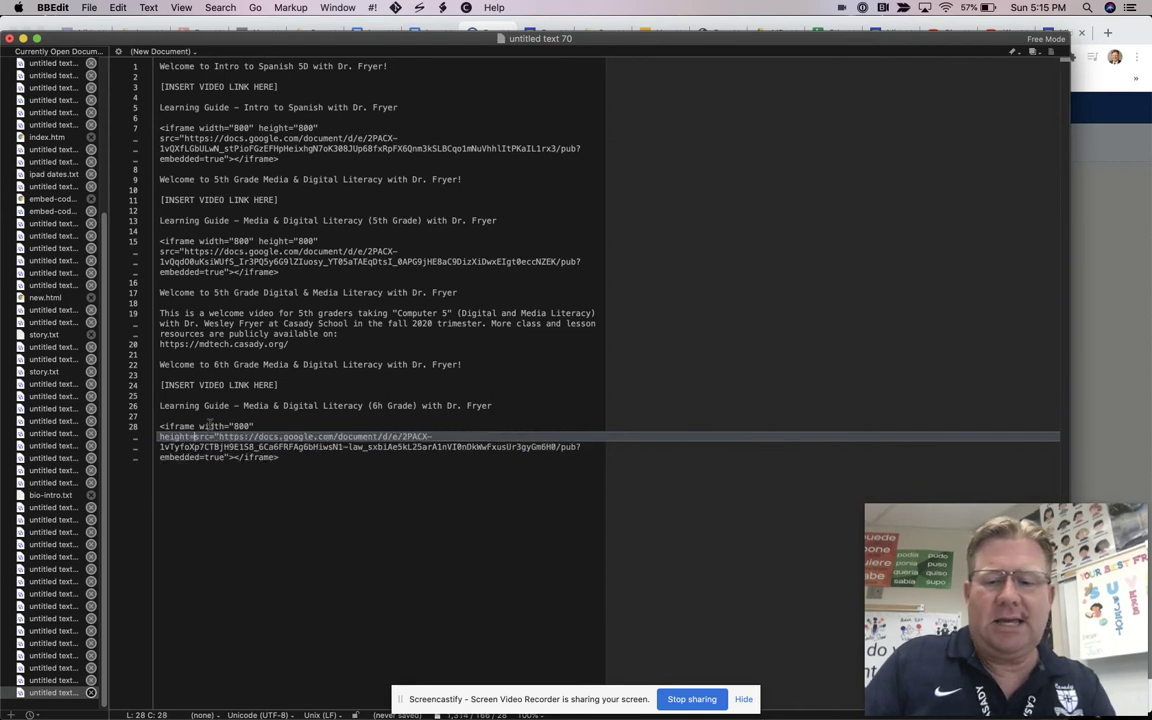
{"action": "type", "text": "800\""}
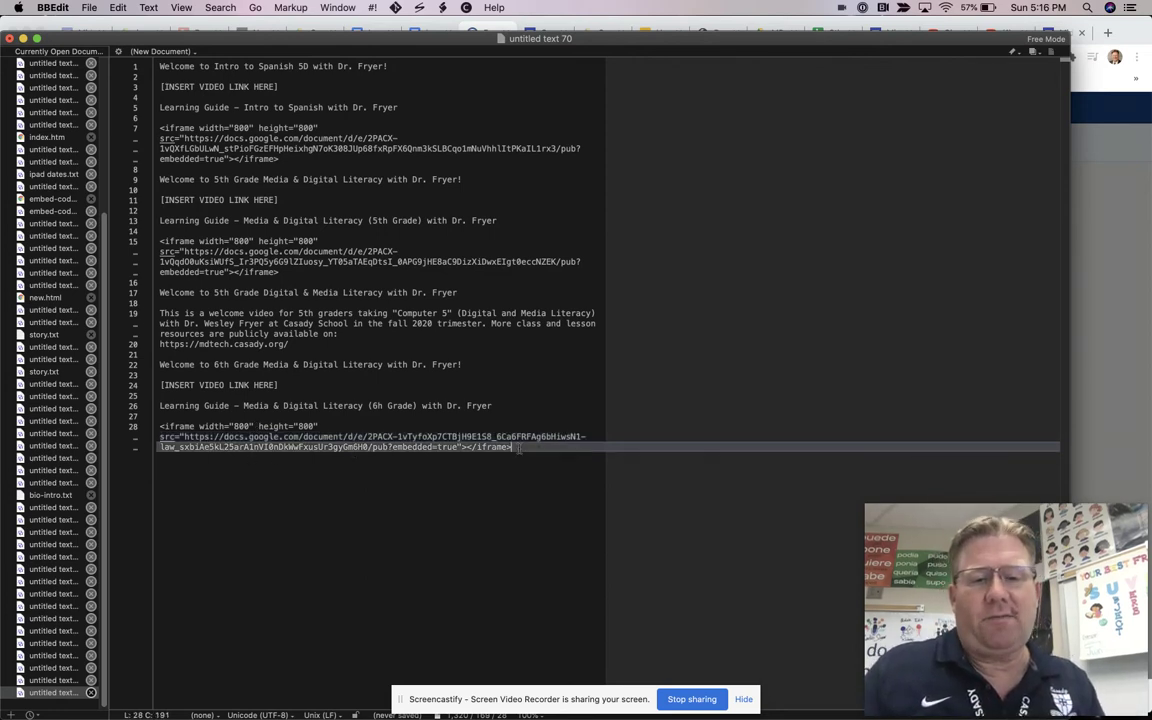
Copy the full iframe code on line 28, switch to Chrome, and save it as the Learning Guide block's embed code.
{"action": "left_click_drag", "start_coordinate": [530, 451], "coordinate": [155, 427]}
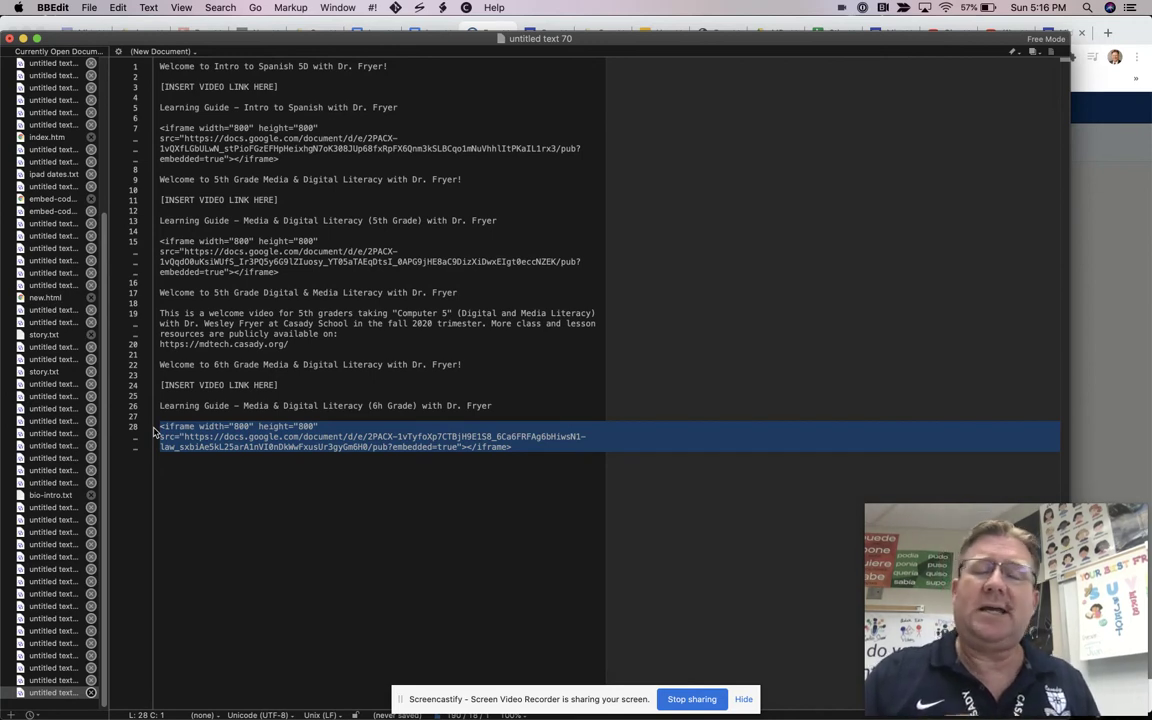
{"action": "right_click", "coordinate": [203, 441]}
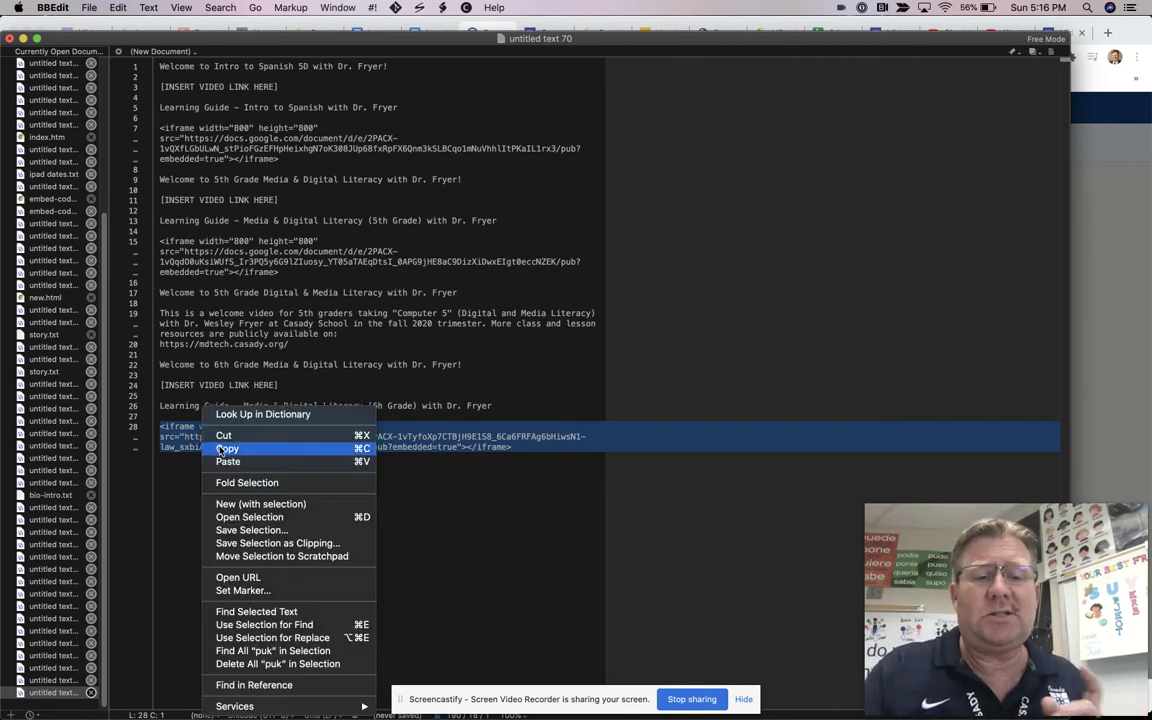
{"action": "left_click", "coordinate": [222, 449]}
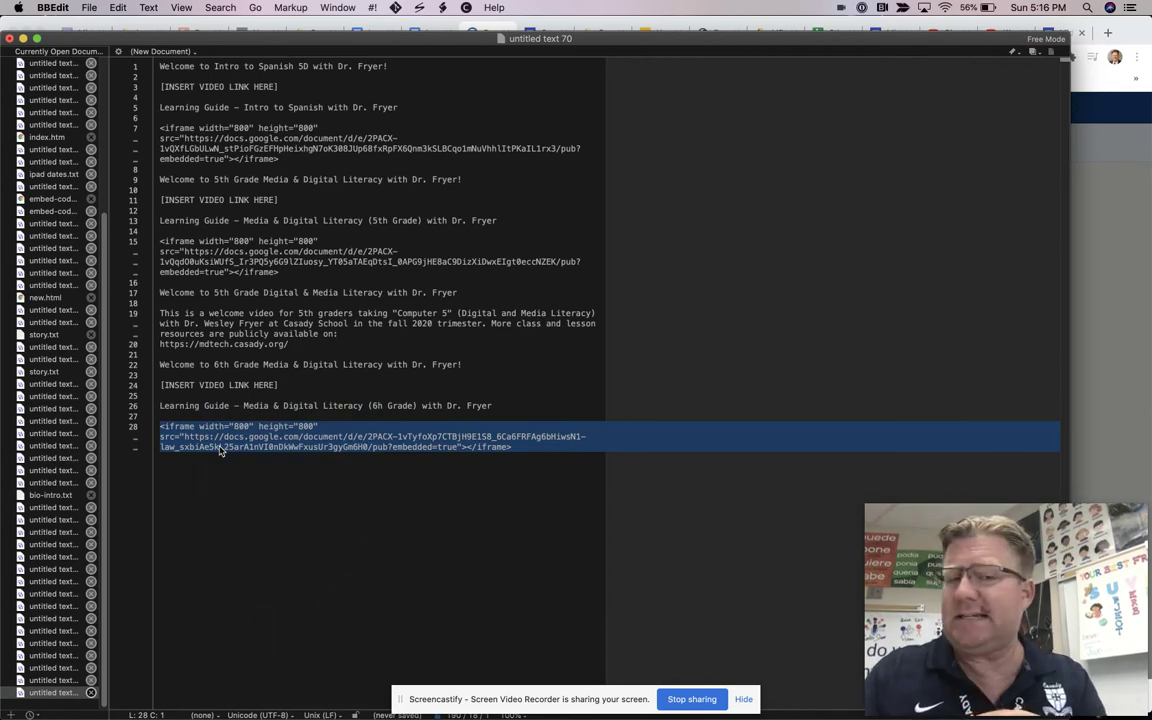
{"action": "key", "text": "super+Tab"}
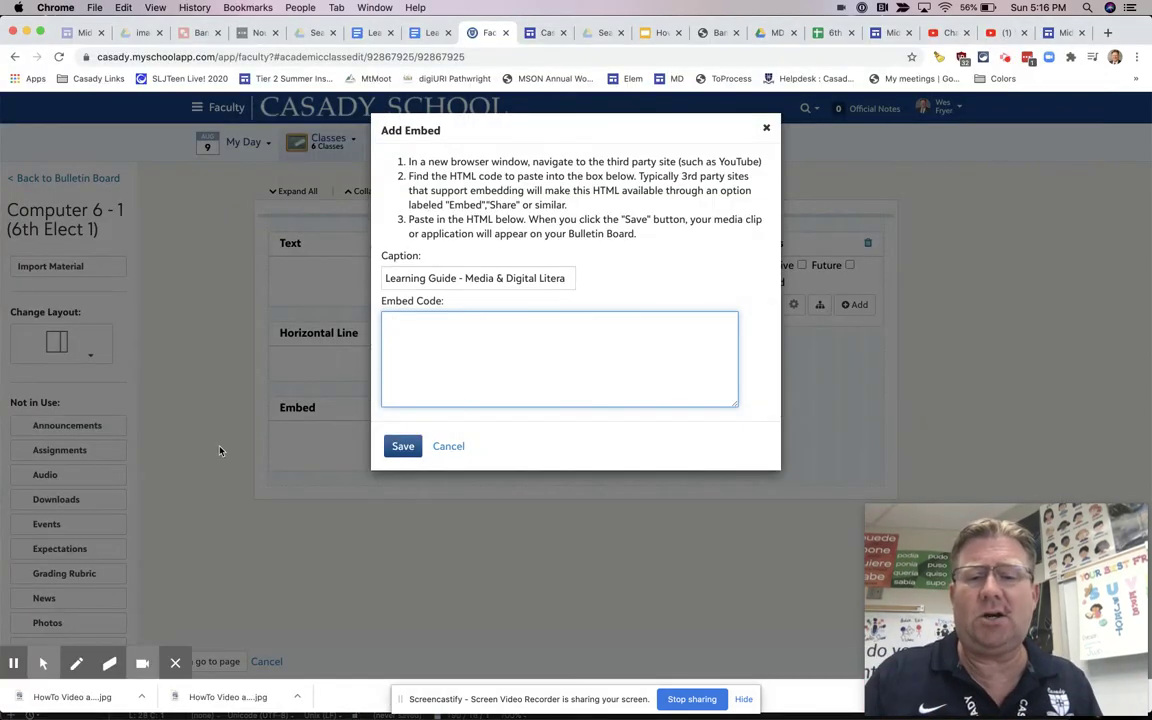
{"action": "right_click", "coordinate": [401, 334]}
{"action": "left_click", "coordinate": [430, 416]}
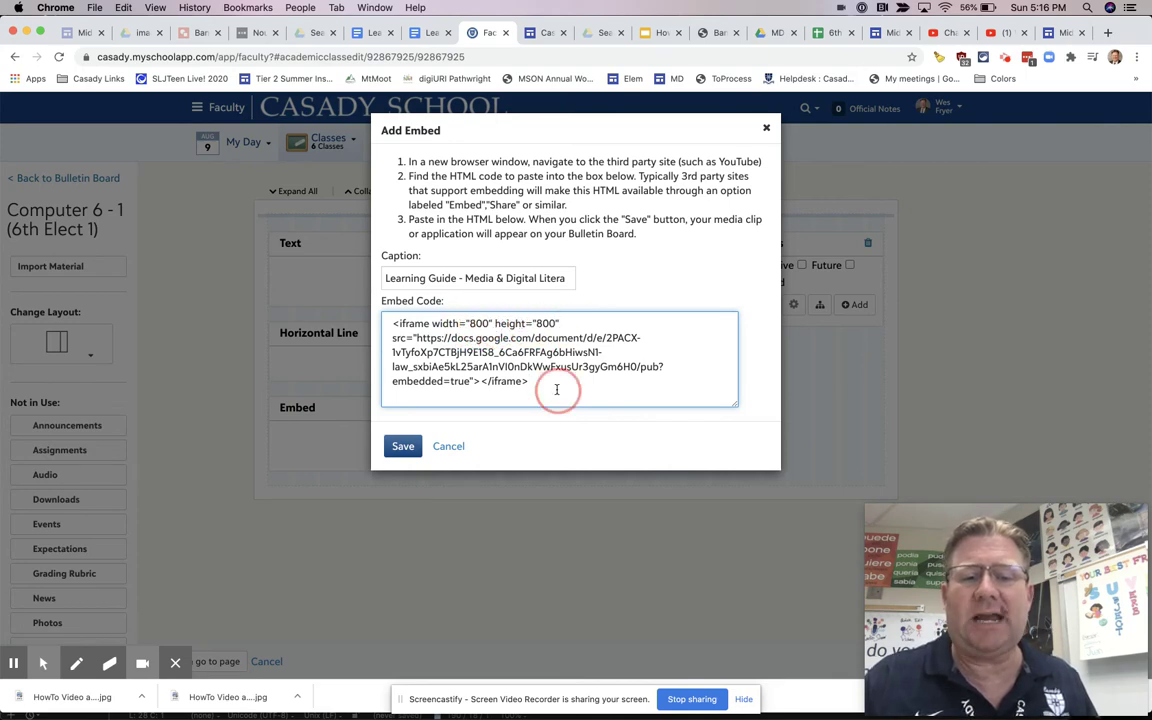
{"action": "left_click", "coordinate": [400, 447]}
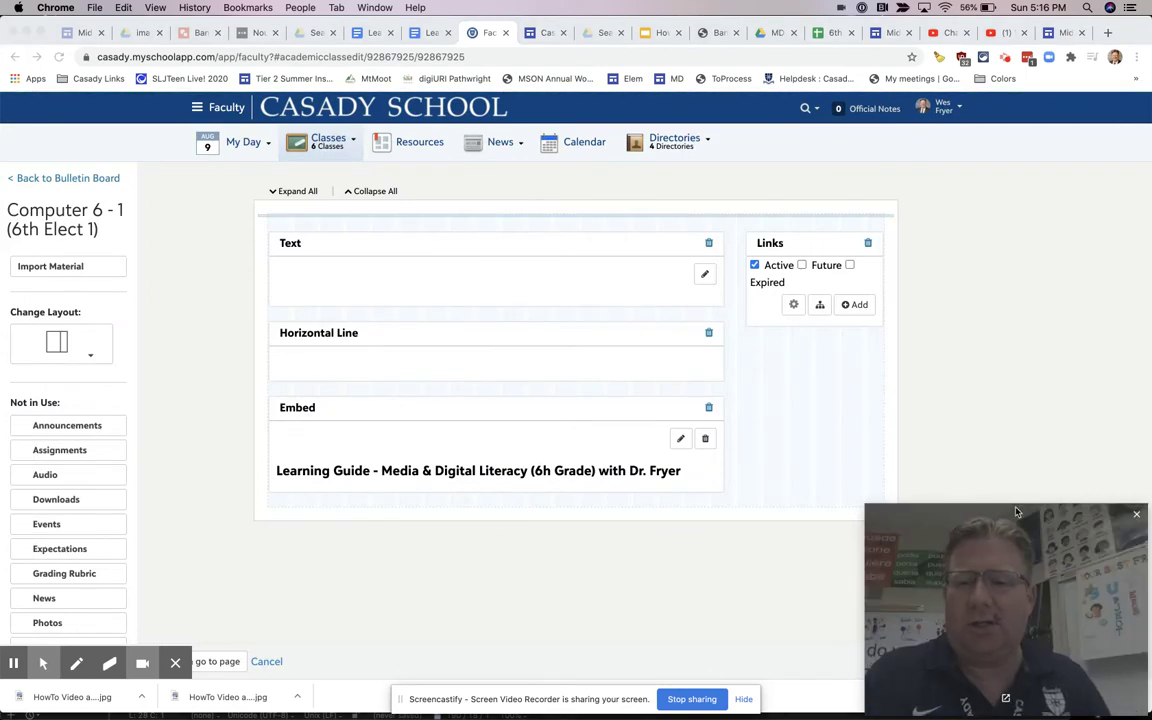
Preview the Computer 6-1 bulletin board page, clearing the downloads bar and screen-sharing notice out of the way.
{"action": "mouse_move", "coordinate": [1034, 505]}
{"action": "left_click_drag", "start_coordinate": [1034, 505], "coordinate": [1020, 163]}
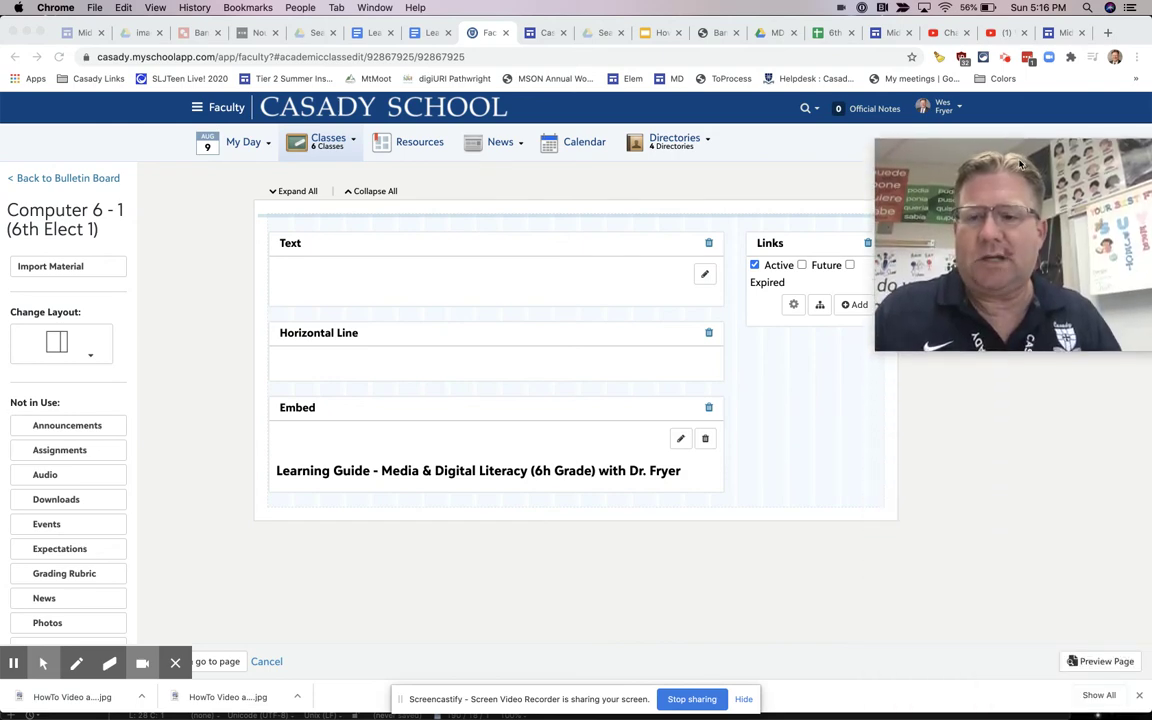
{"action": "left_click", "coordinate": [1095, 663]}
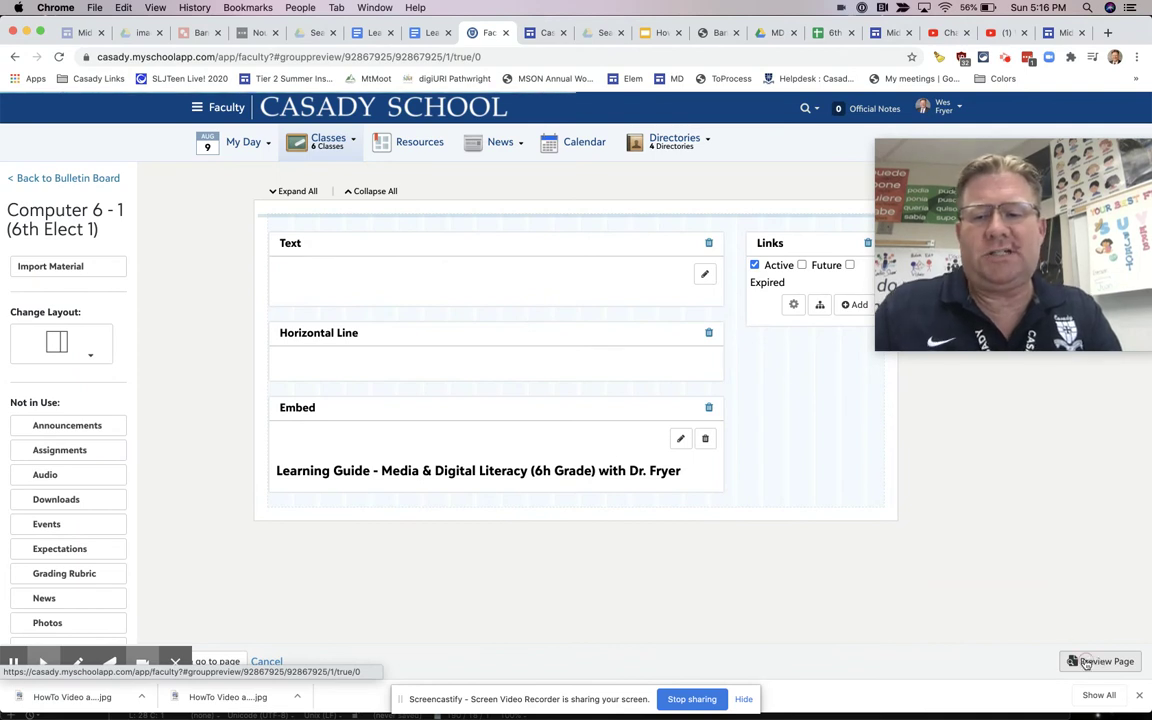
{"action": "left_click", "coordinate": [1139, 700]}
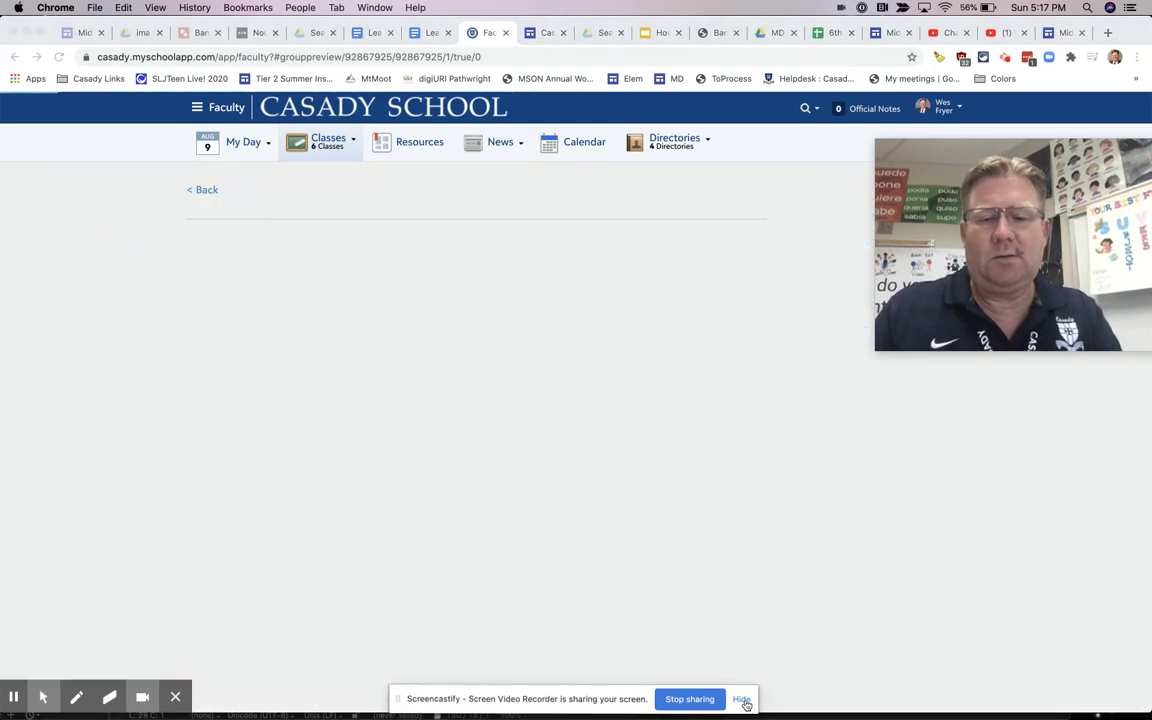
{"action": "left_click", "coordinate": [744, 703]}
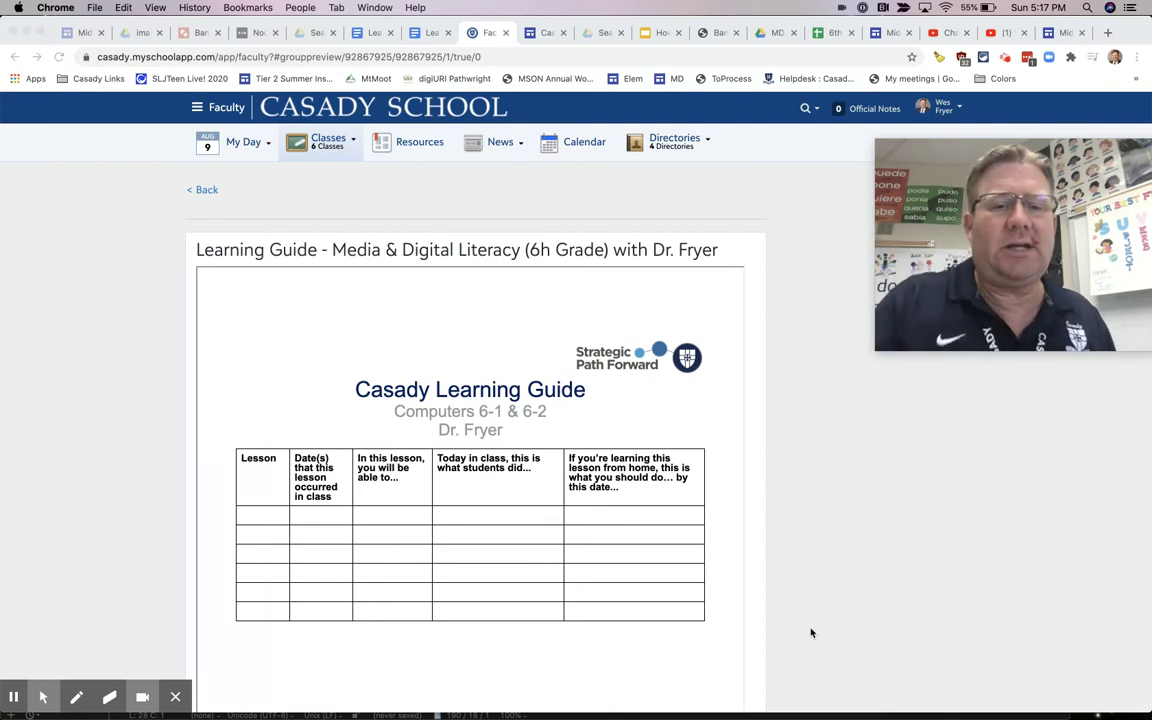
Return to the layout editor and correct "6h Grade" to "6th Grade" in the Learning Guide embed caption.
{"action": "left_click", "coordinate": [200, 190]}
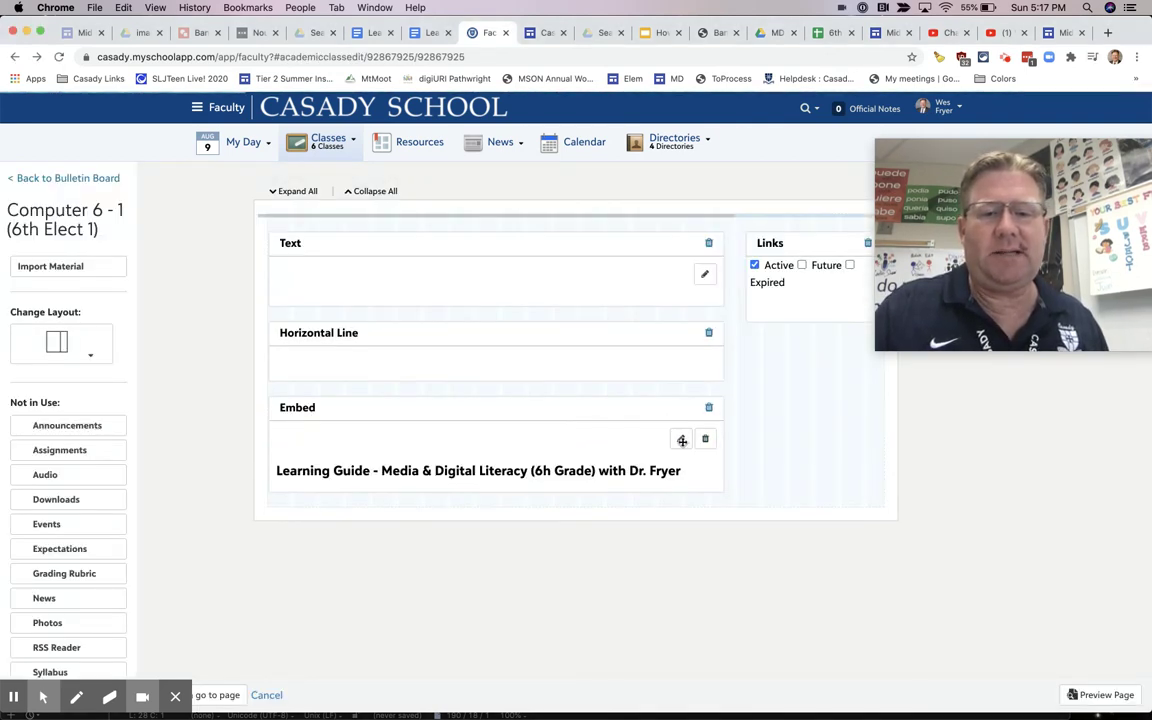
{"action": "left_click", "coordinate": [682, 440]}
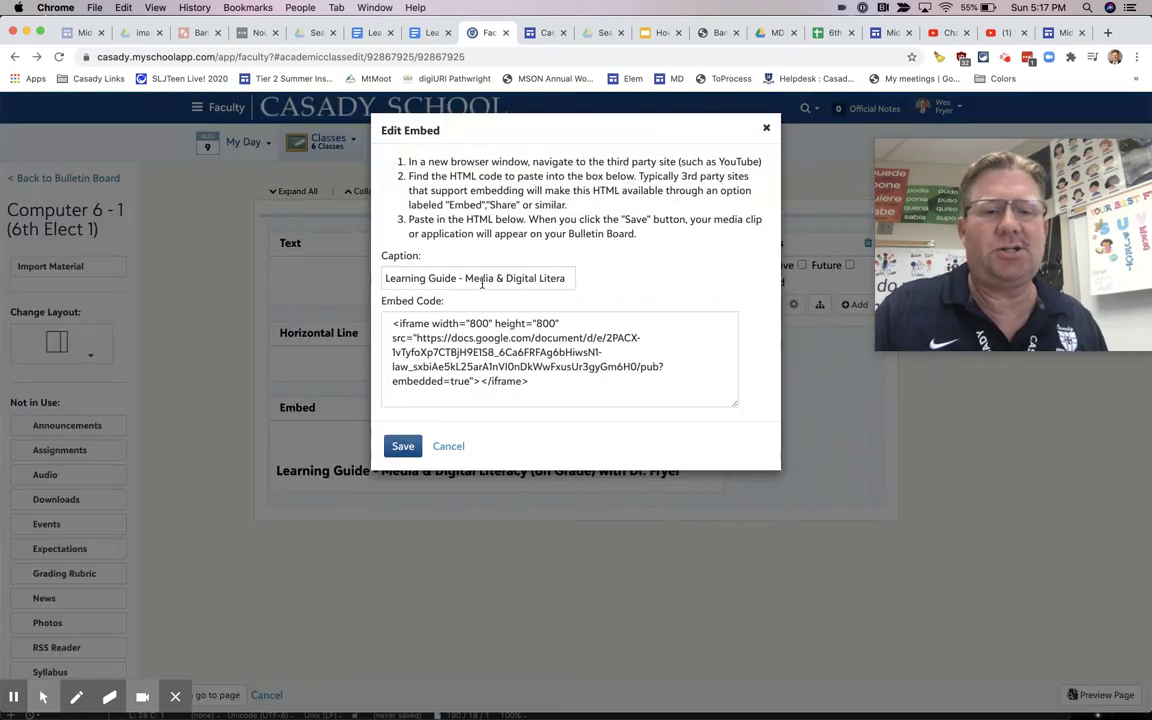
{"action": "left_click_drag", "start_coordinate": [482, 281], "coordinate": [585, 278]}
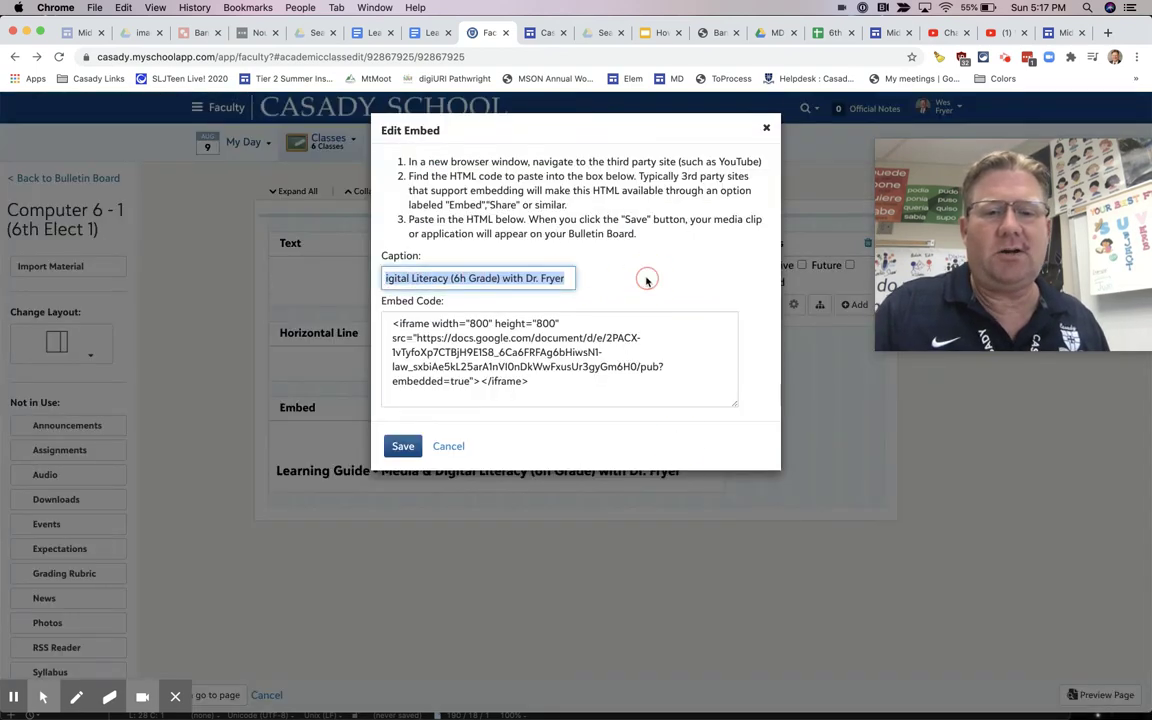
{"action": "left_click", "coordinate": [461, 280]}
{"action": "type", "text": "t"}
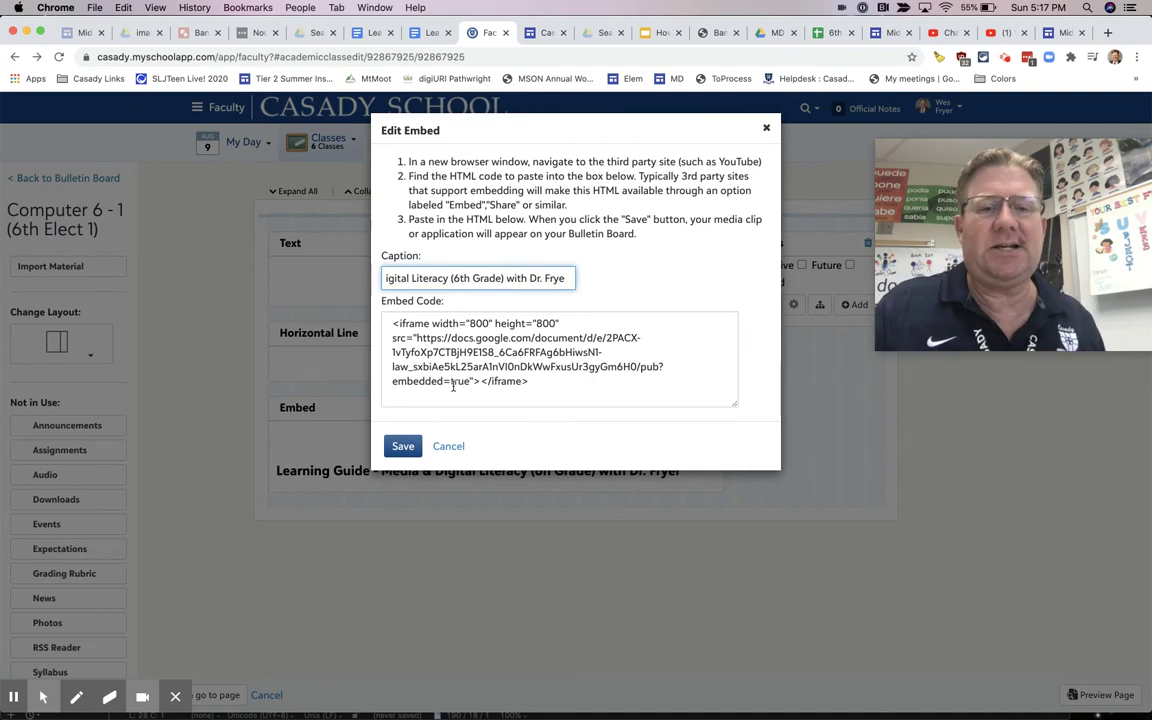
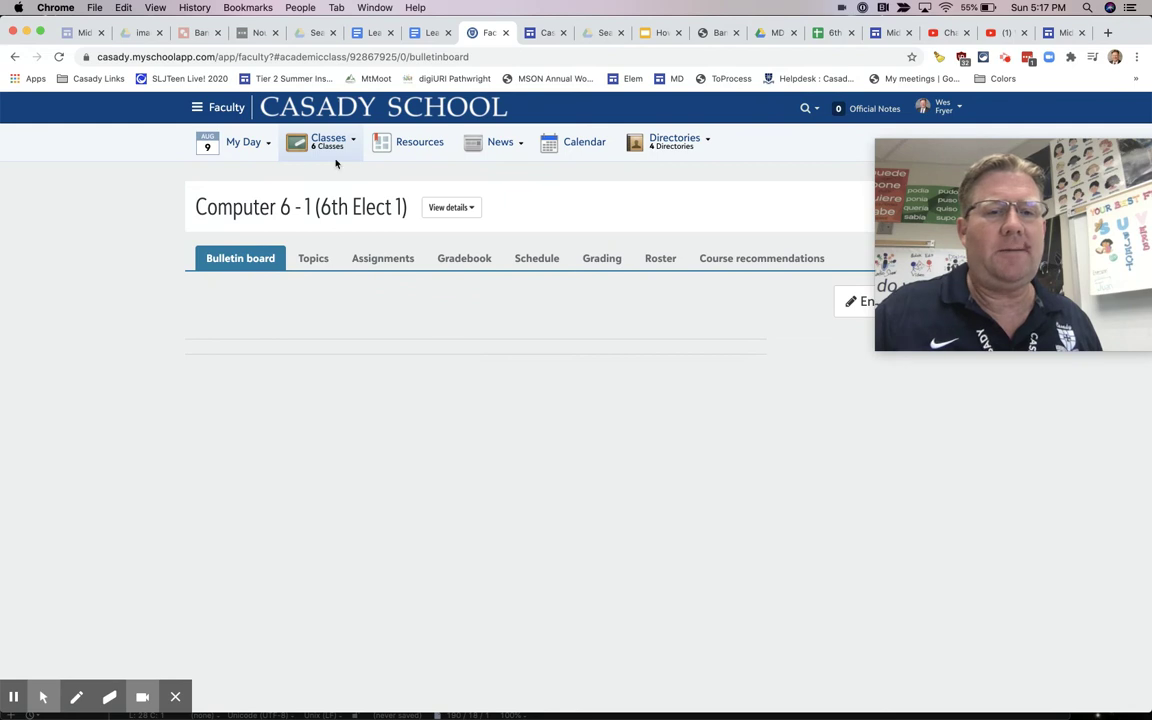
View the Computer 6-2 class bulletin board, and go back to the one for Computer 6-1.
{"action": "mouse_move", "coordinate": [336, 160]}
{"action": "left_click", "coordinate": [332, 289]}
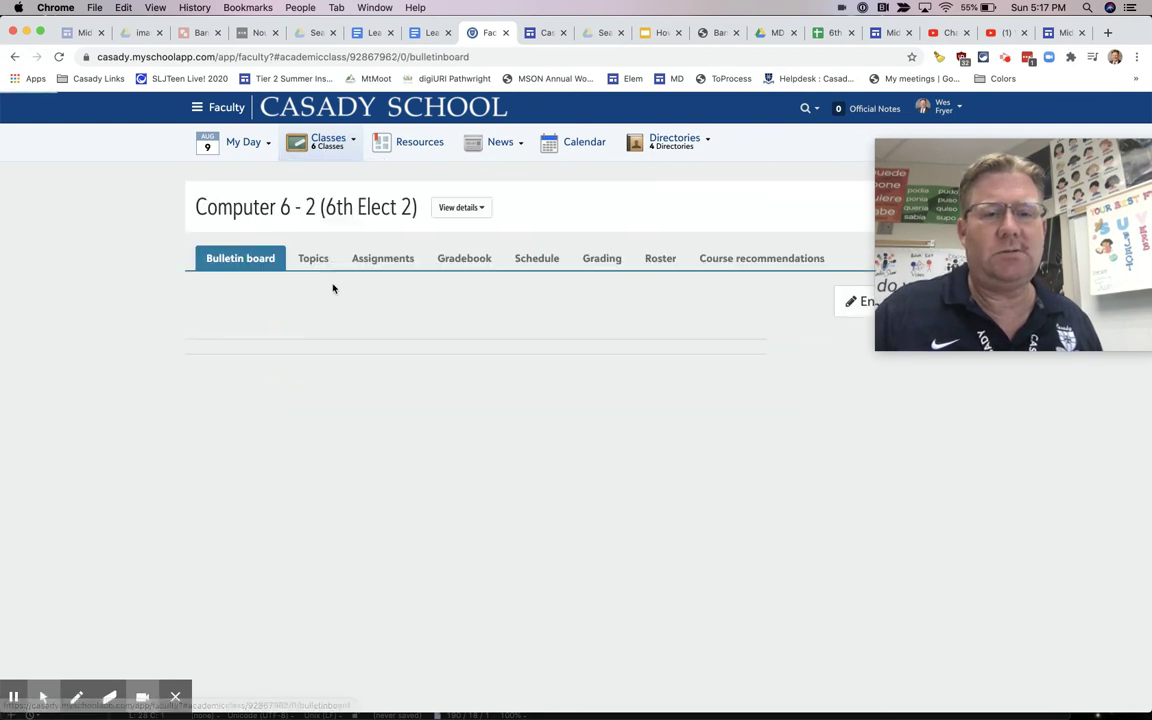
{"action": "mouse_move", "coordinate": [324, 163]}
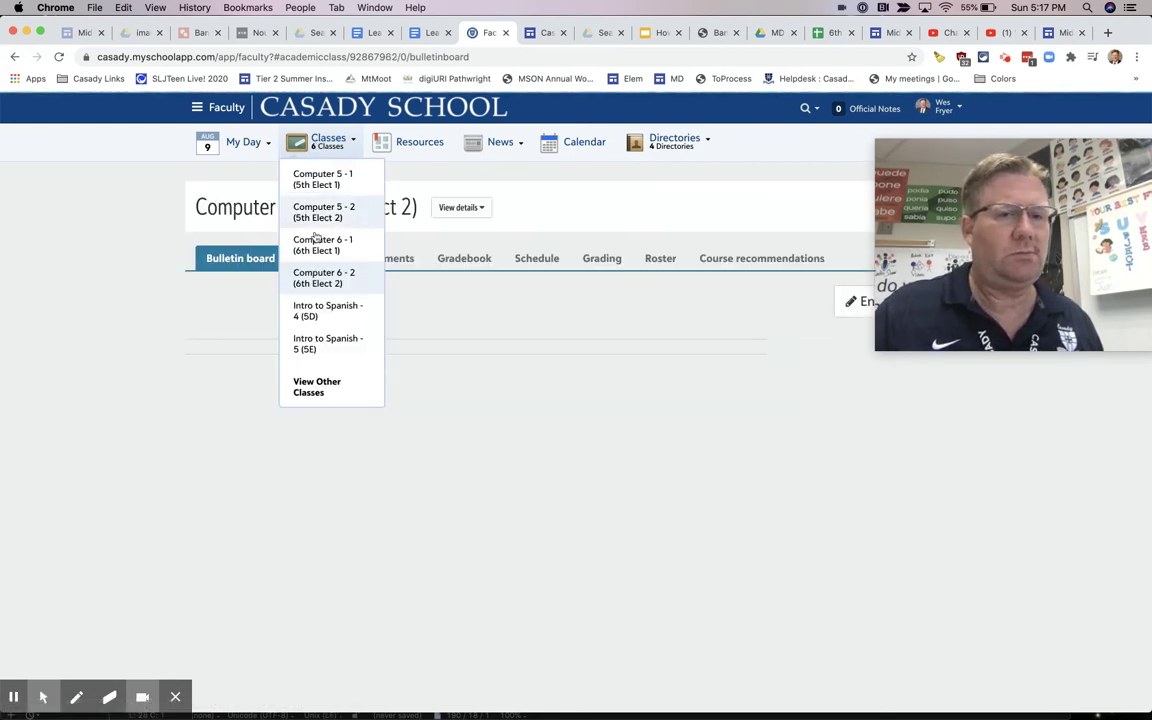
{"action": "left_click", "coordinate": [330, 246]}
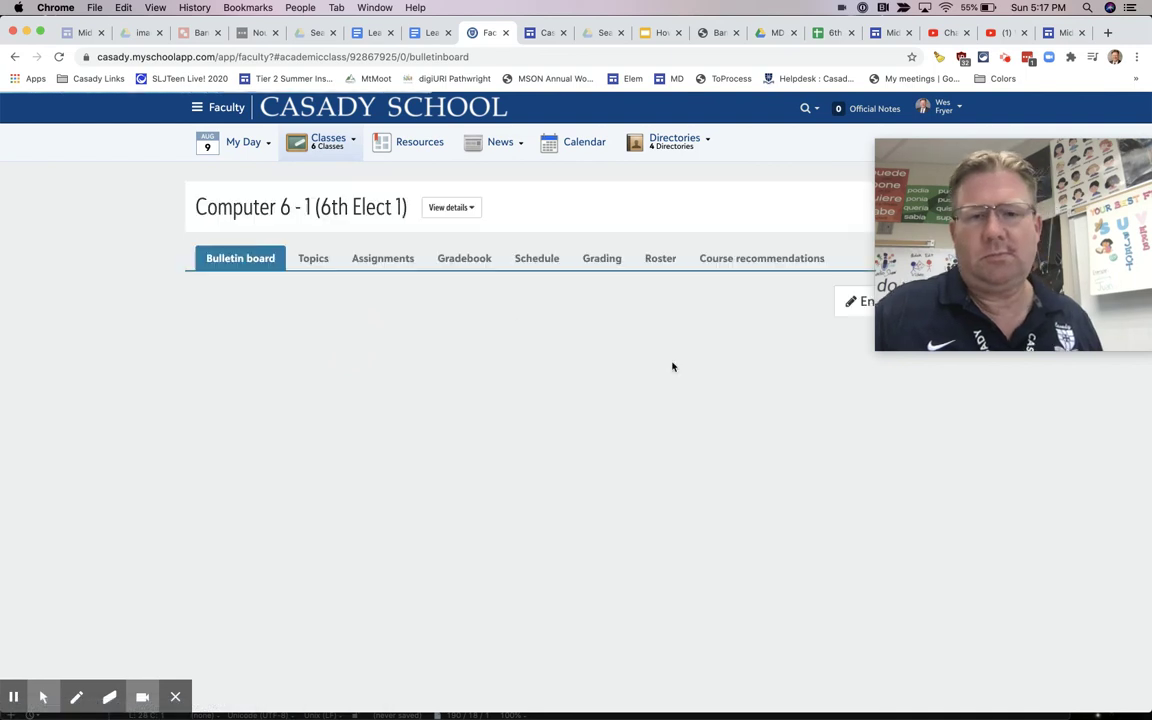
Check the Computer 6-1 bulletin board layout in edit mode, and exit to the finished page.
{"action": "left_click", "coordinate": [850, 303]}
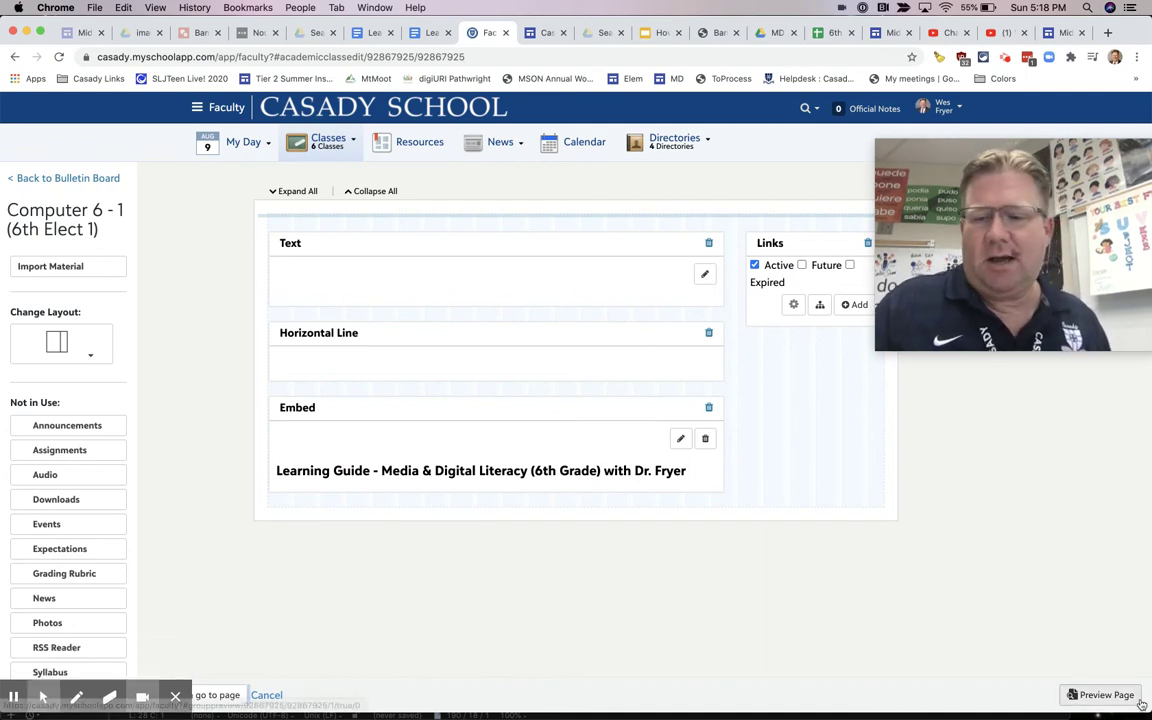
{"action": "left_click_drag", "start_coordinate": [1150, 712], "coordinate": [1140, 667]}
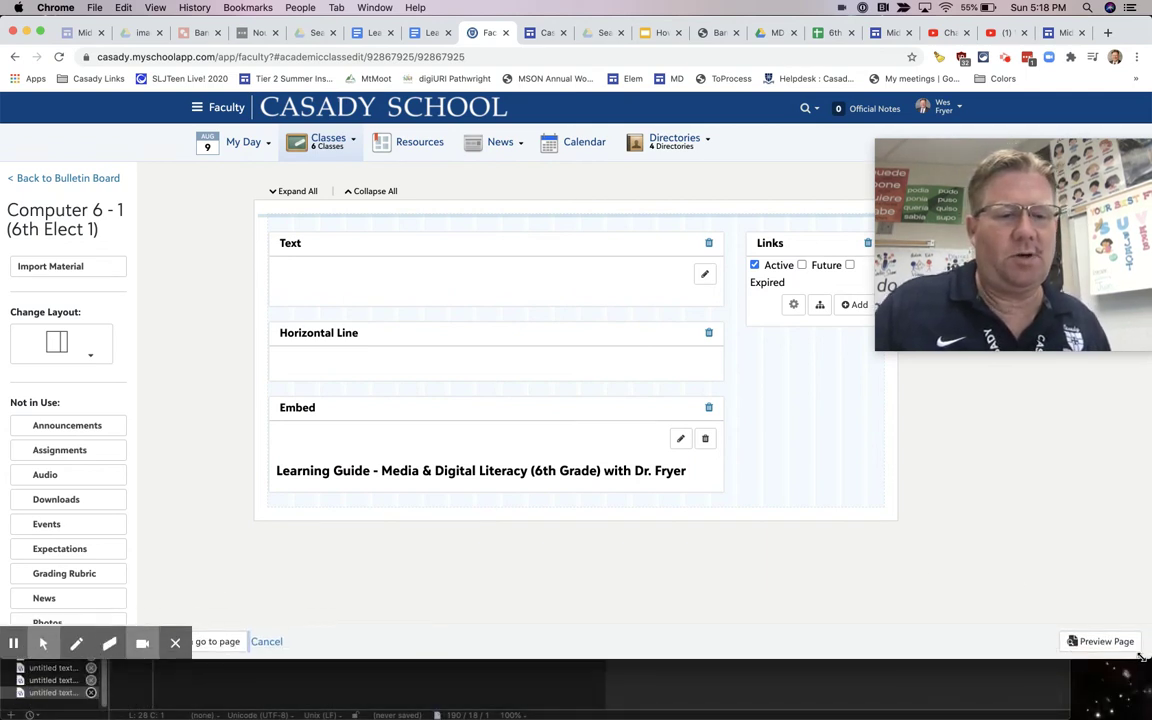
{"action": "left_click", "coordinate": [222, 642]}
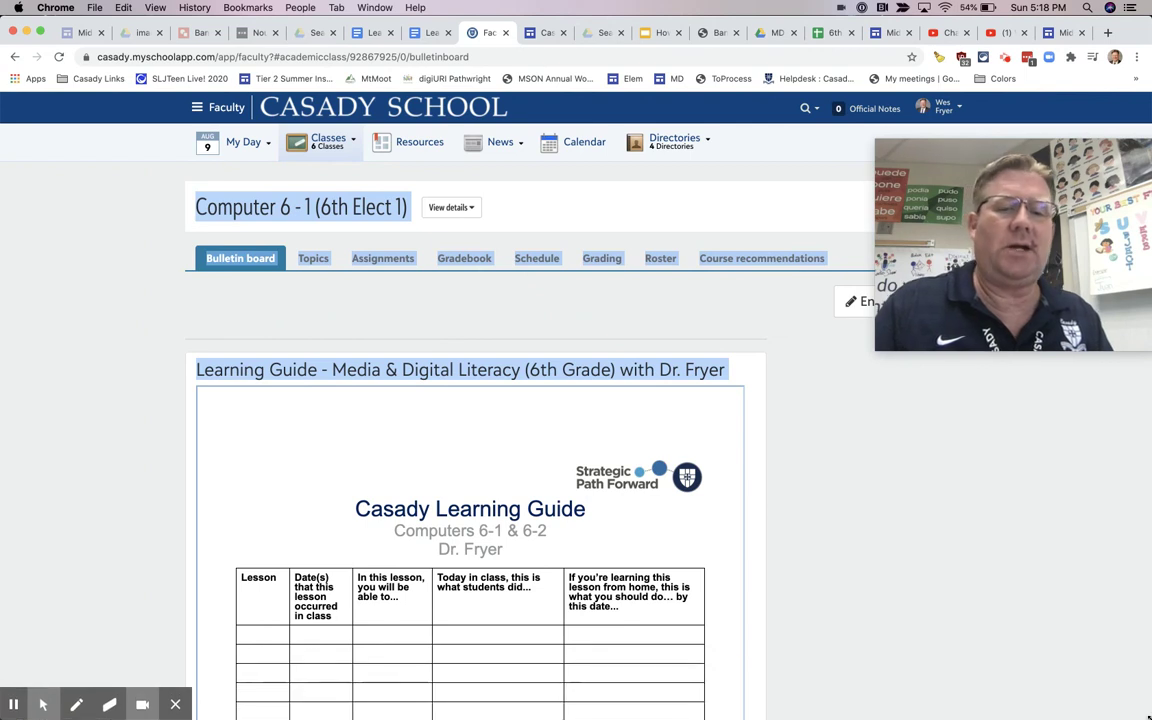
{"action": "left_click", "coordinate": [926, 559]}
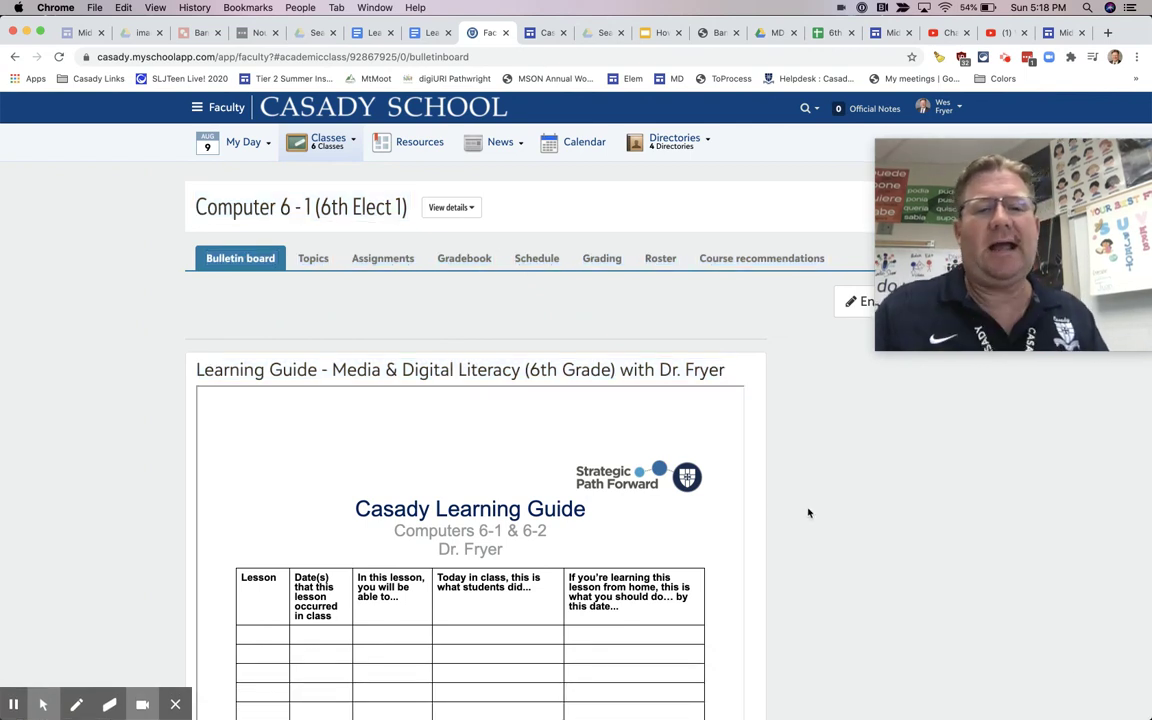
Open the Computer 5-1 bulletin board and examine its welcome video, Learning Guide and links as a finished example.
{"action": "mouse_move", "coordinate": [325, 145]}
{"action": "left_click", "coordinate": [324, 180]}
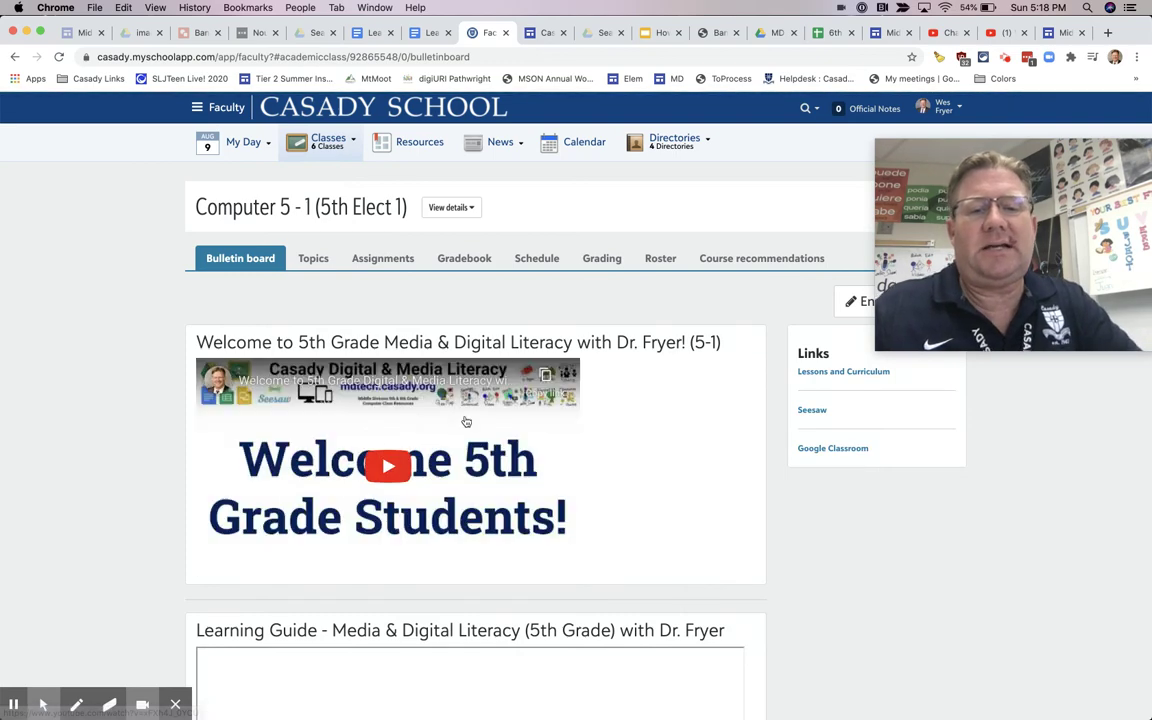
{"action": "scroll", "coordinate": [575, 463], "scroll_direction": "down", "scroll_amount": 5}
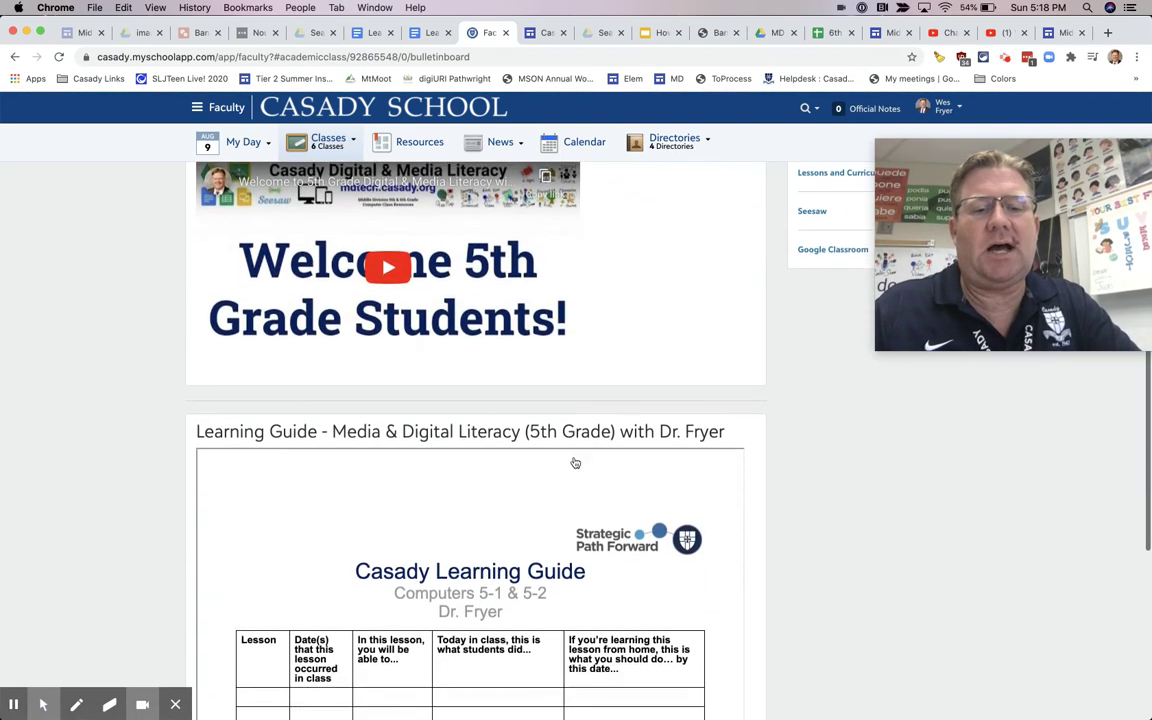
{"action": "scroll", "coordinate": [684, 486], "scroll_direction": "up", "scroll_amount": 5}
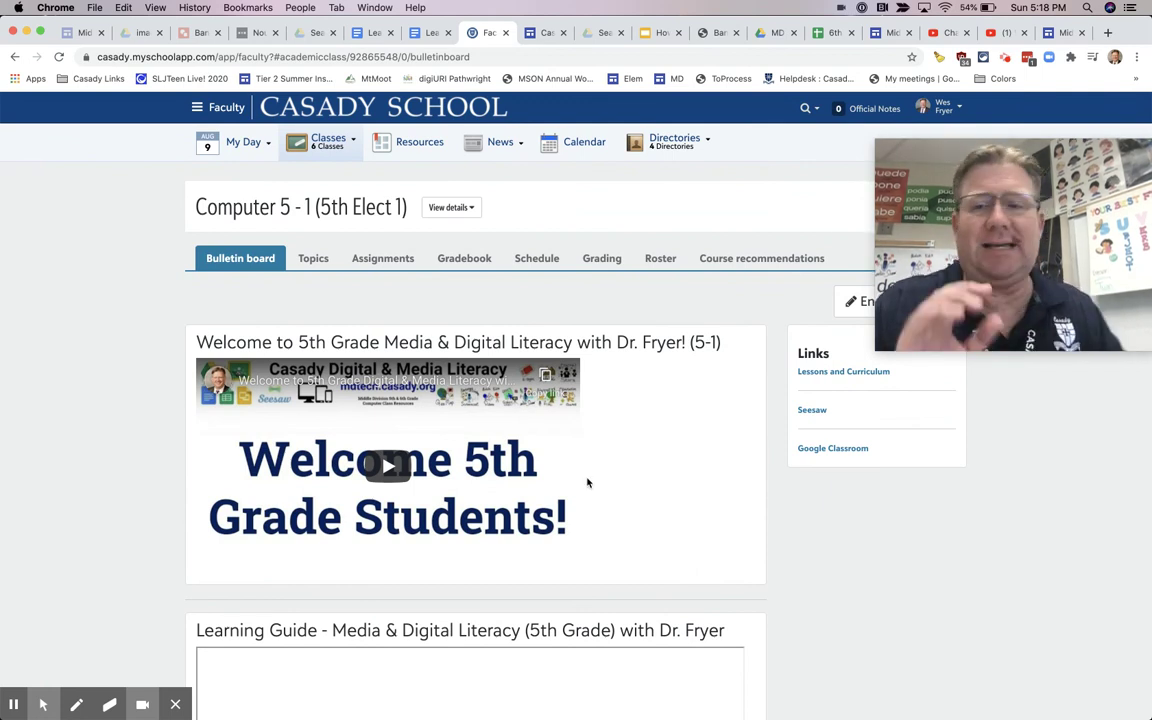
Reopen the Computer 6-1 bulletin board and examine the embedded 6th-grade Learning Guide.
{"action": "mouse_move", "coordinate": [322, 145]}
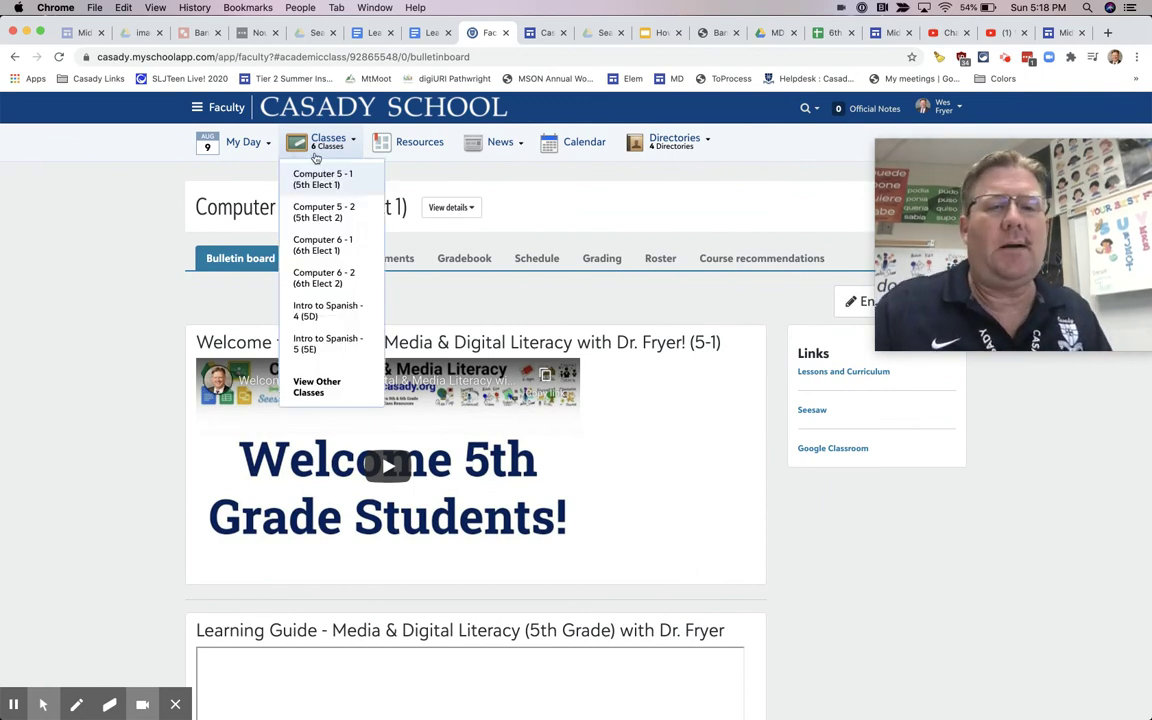
{"action": "left_click", "coordinate": [335, 243]}
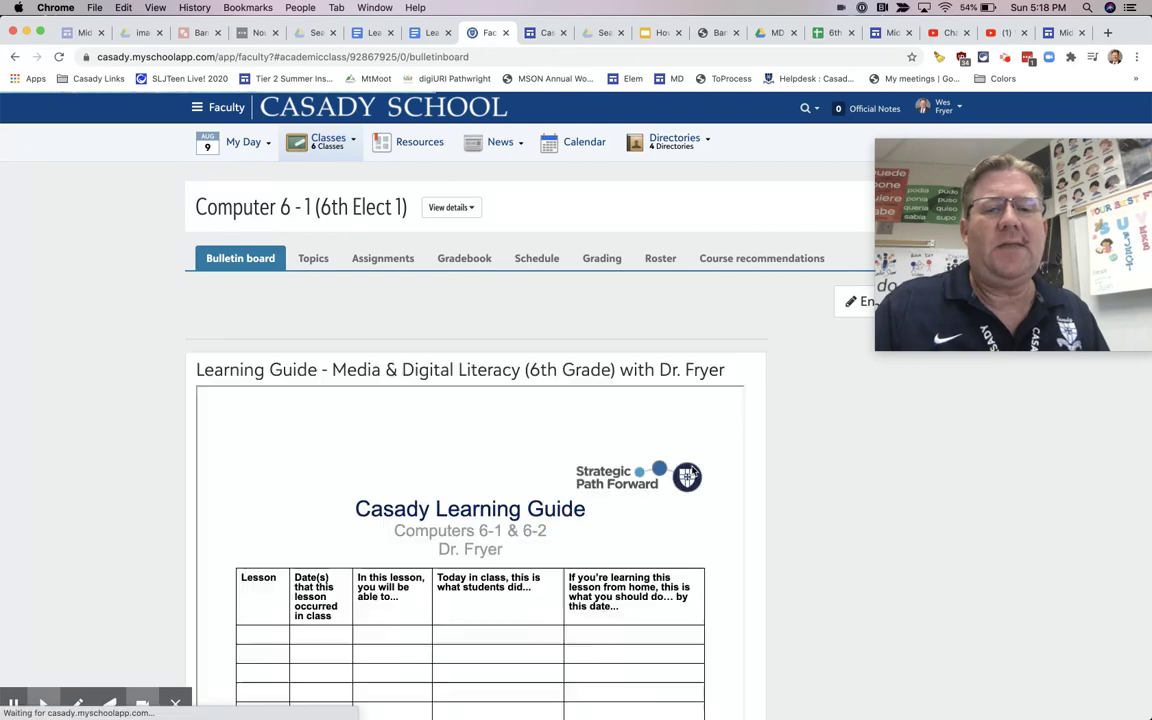
{"action": "scroll", "coordinate": [830, 555], "scroll_direction": "down", "scroll_amount": 3}
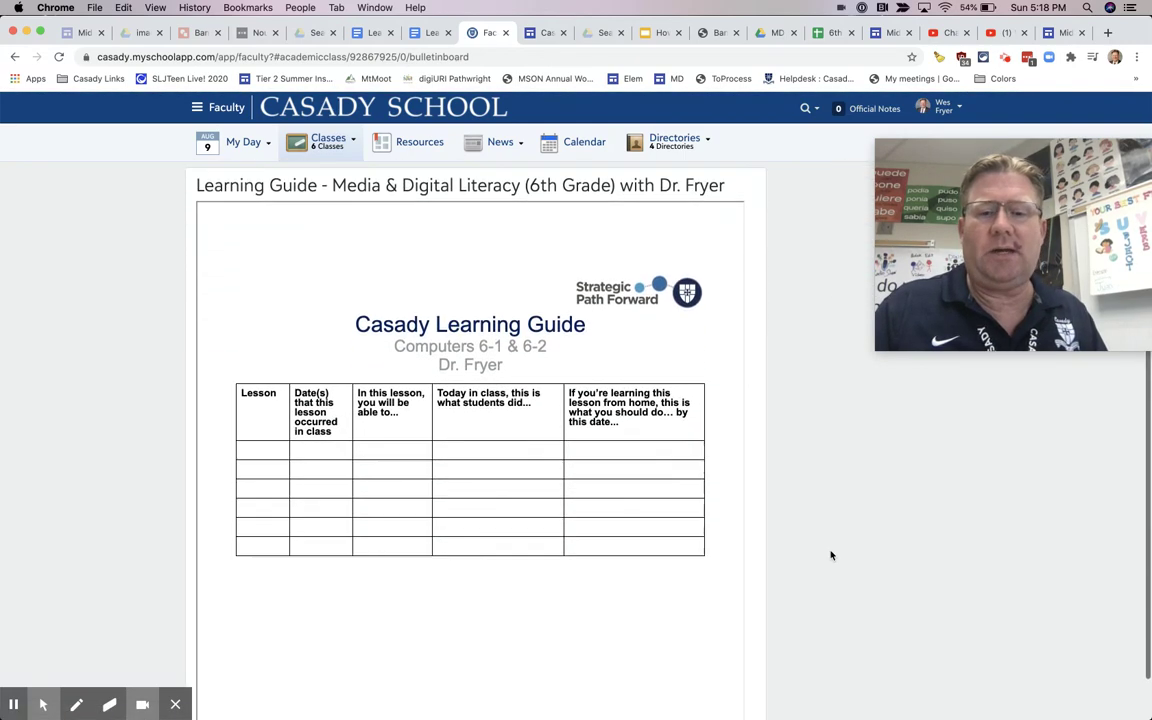
{"action": "scroll", "coordinate": [830, 555], "scroll_direction": "up", "scroll_amount": 3}
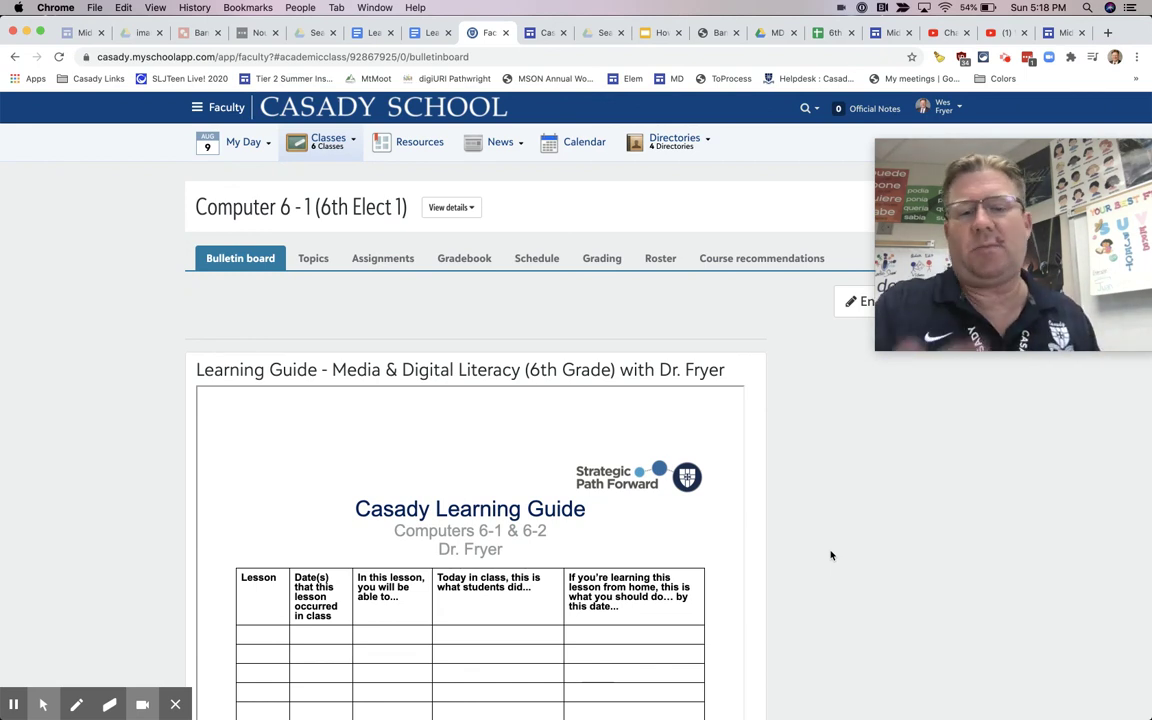
Bring up the source Learning Guide document for Computers 6-1 & 6-2 in Google Docs.
{"action": "left_click", "coordinate": [423, 38]}
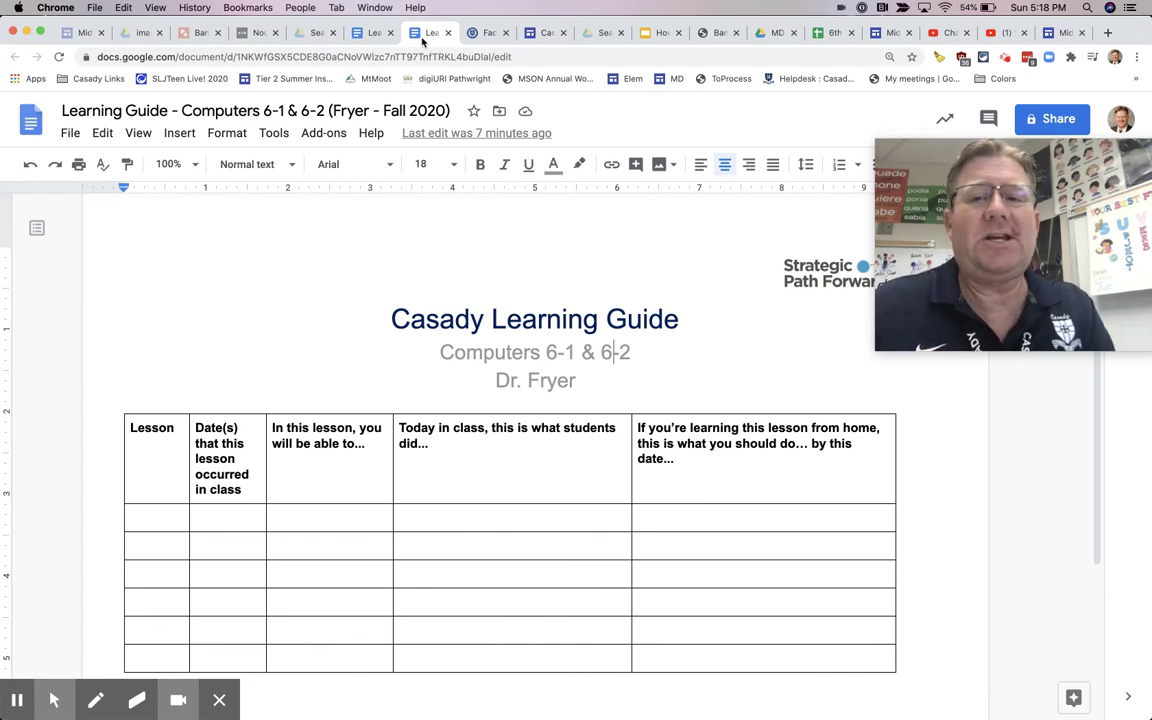
{"action": "left_click", "coordinate": [1006, 59]}
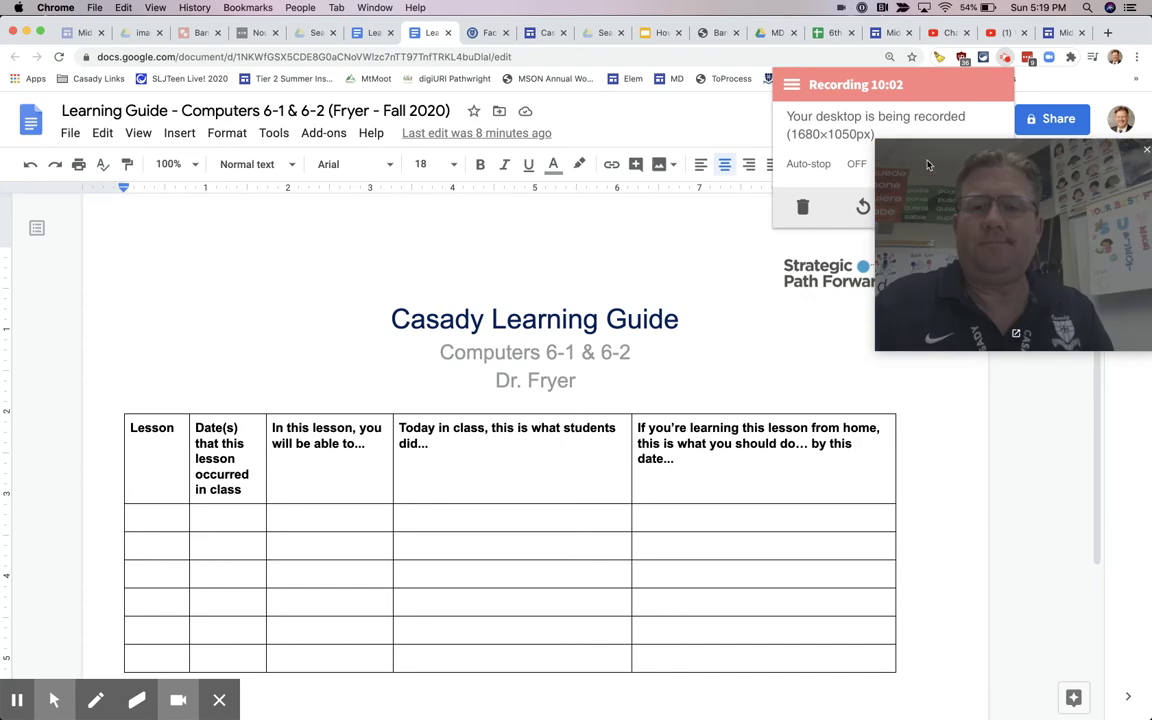